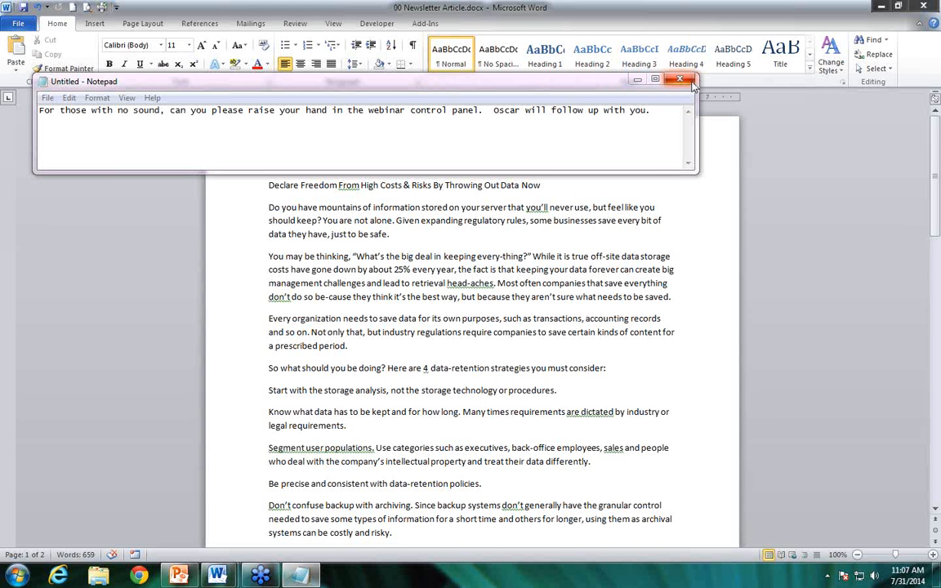
Close the untitled Notepad note without saving its changes
click(689, 84)
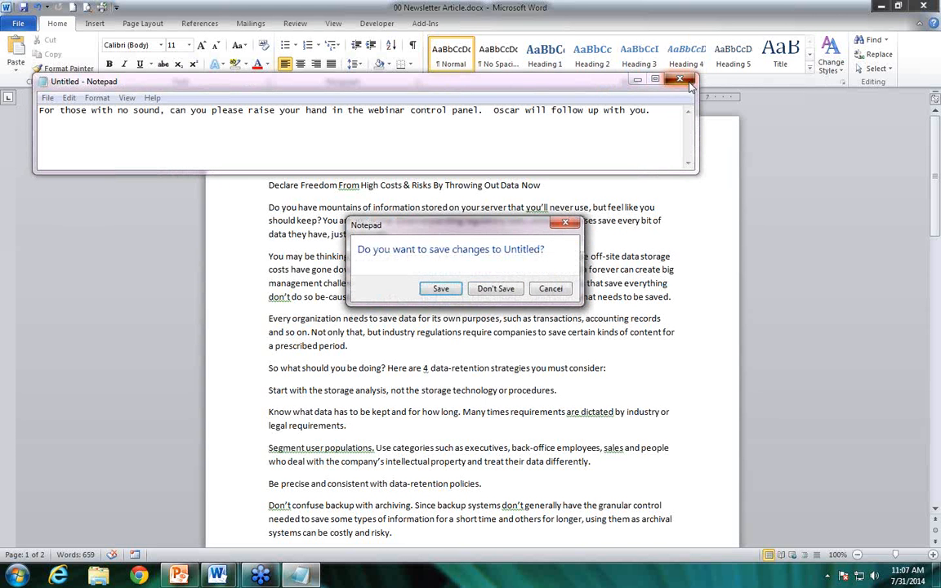
click(498, 288)
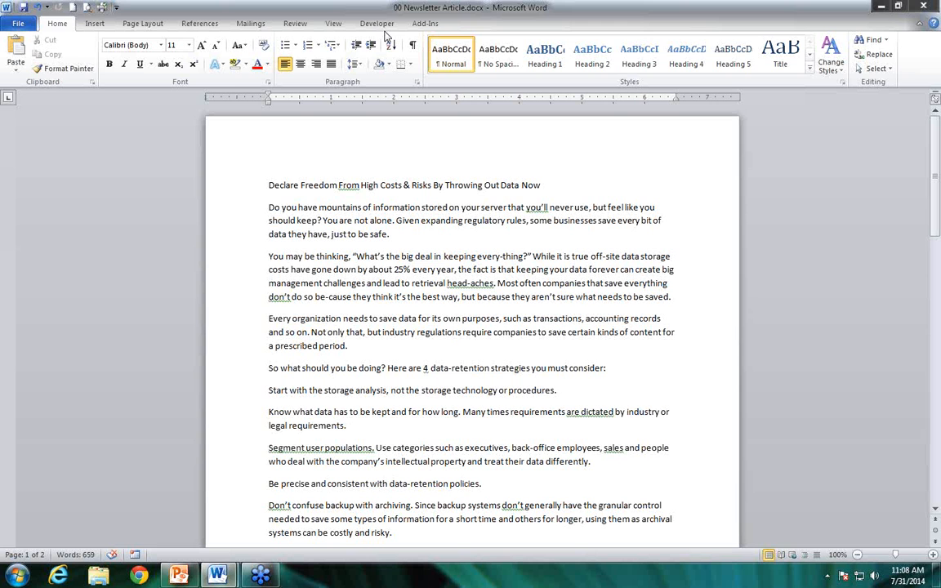
Examine the commands available for inserting, page layout, references, mailings, reviewing, viewing and developer work, plus the document's information page
click(95, 23)
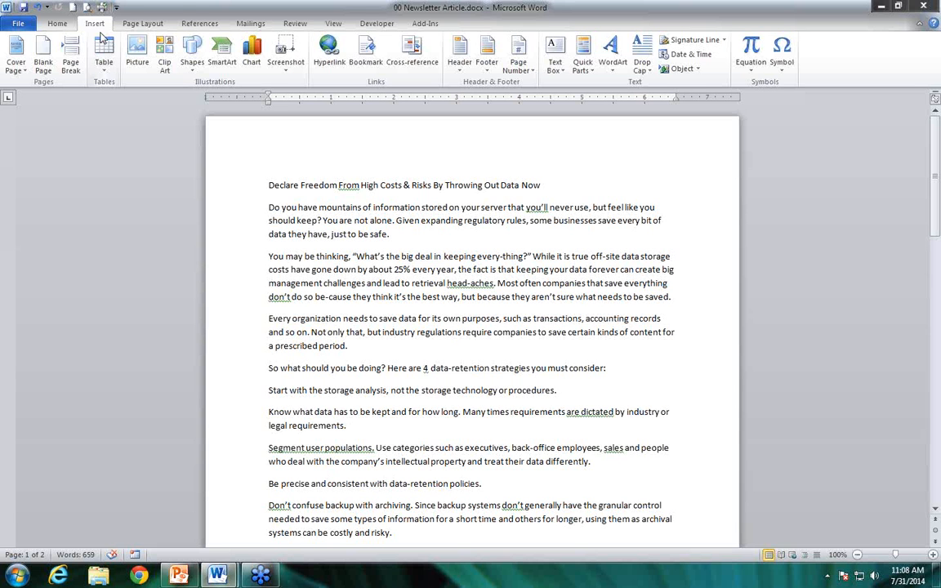
click(153, 23)
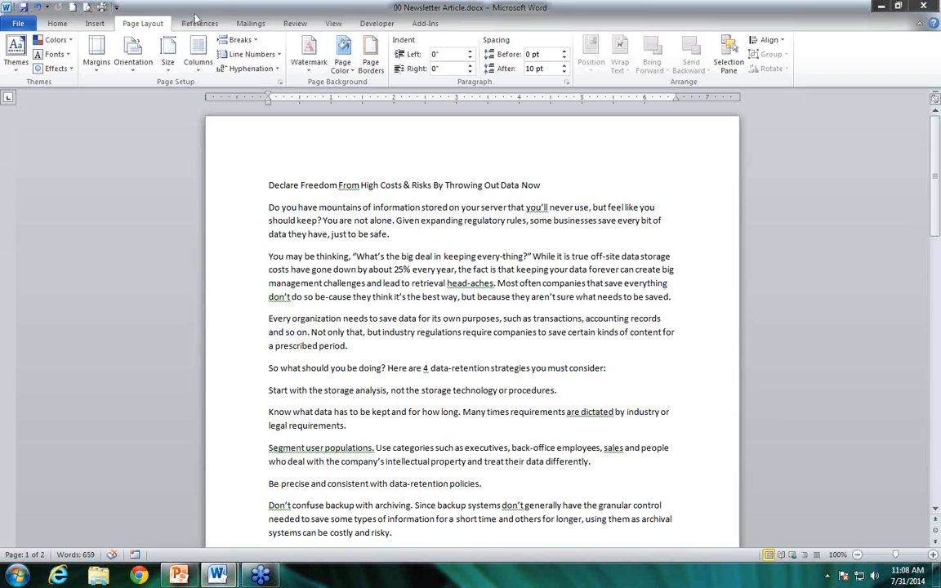
click(196, 25)
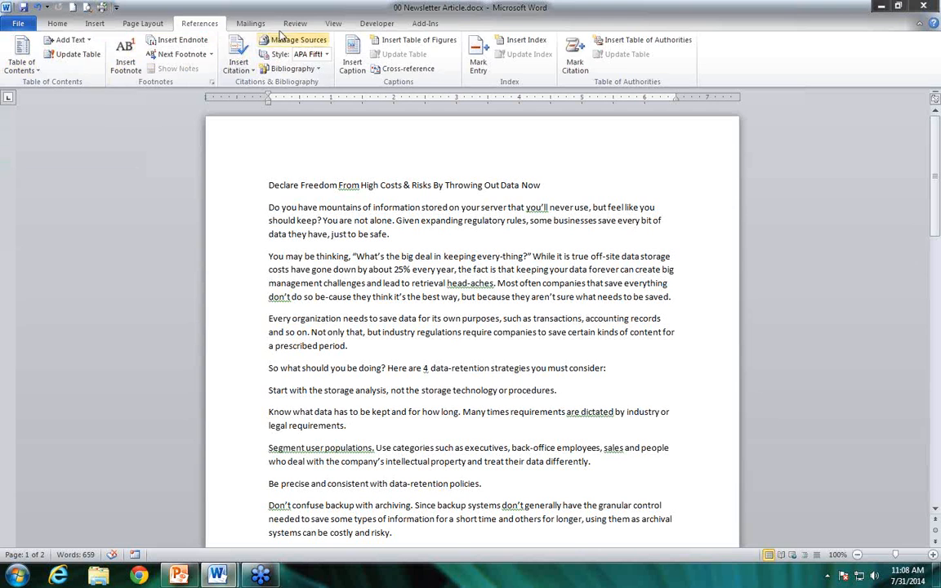
click(245, 24)
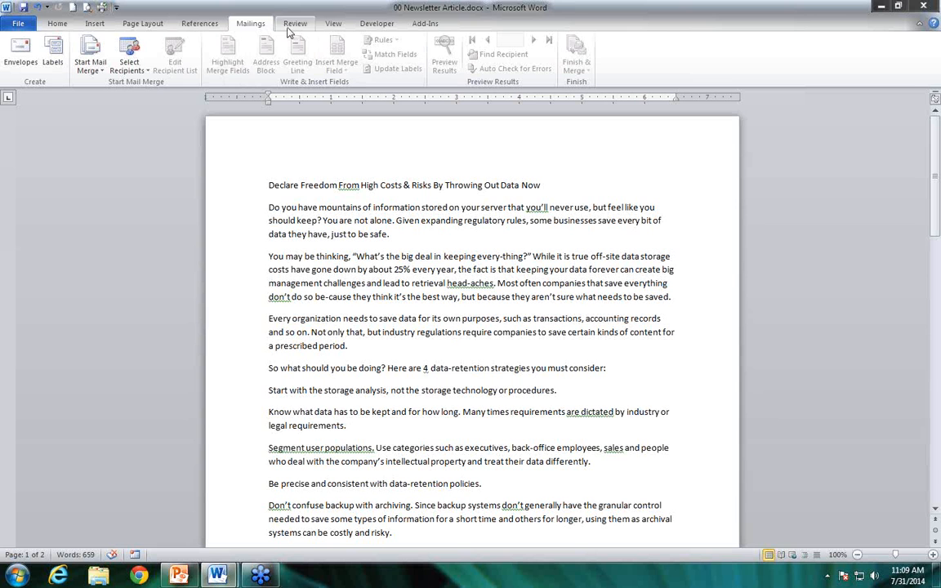
click(292, 26)
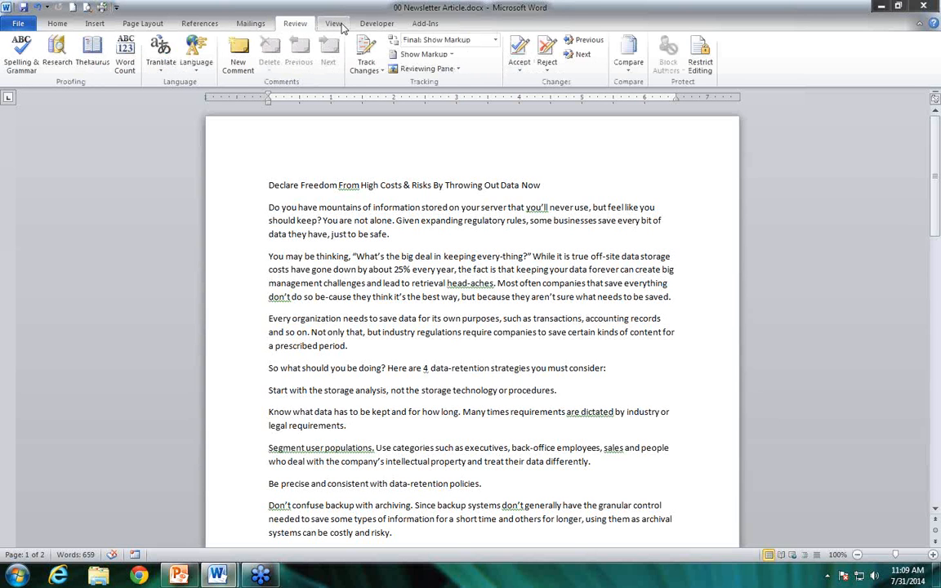
click(335, 26)
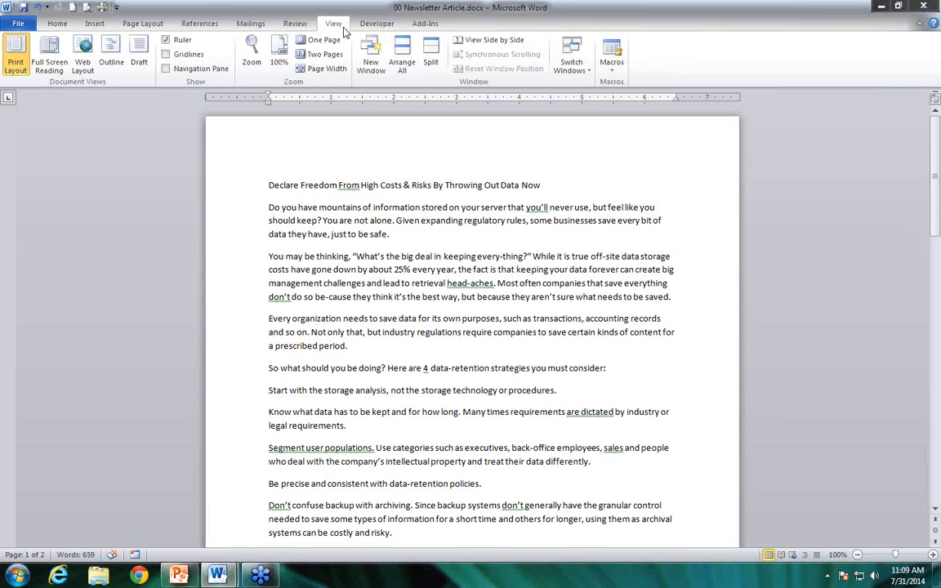
click(366, 25)
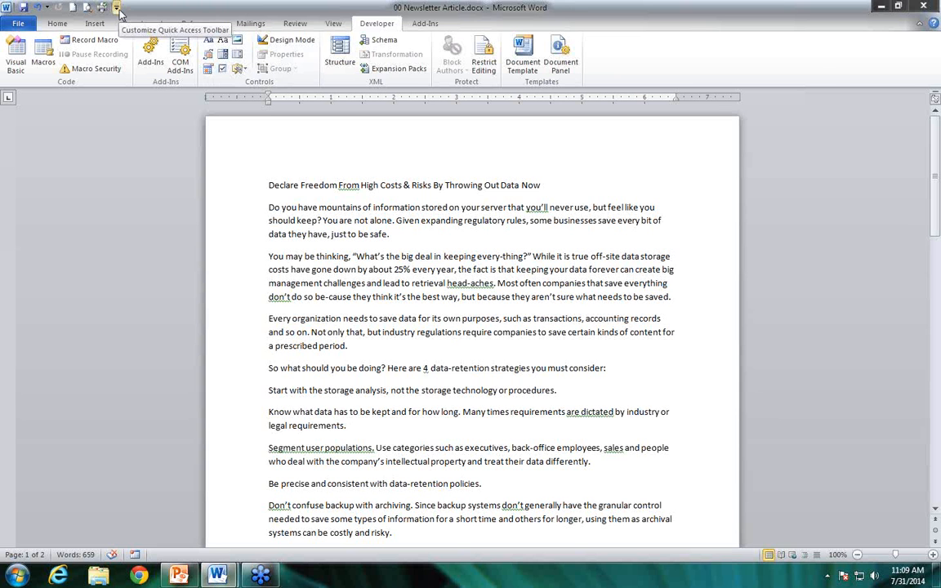
click(25, 26)
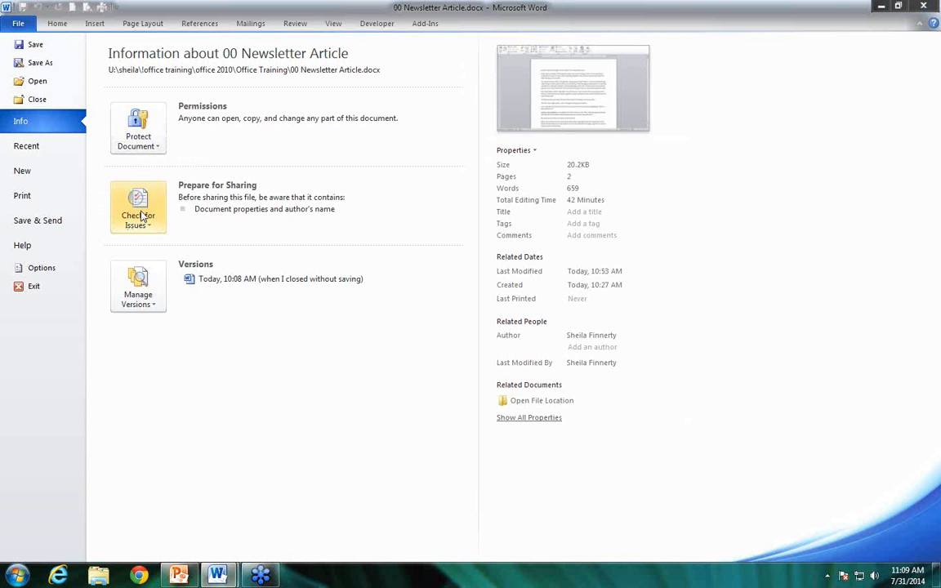
click(59, 25)
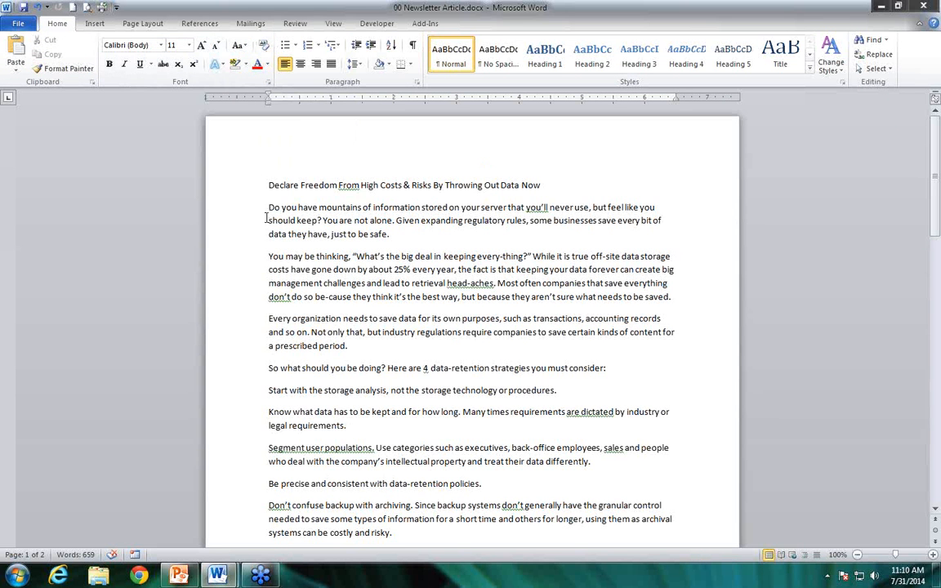
Select the word "Freedom" in the article title to view the floating formatting options, and deselect it
double_click(317, 187)
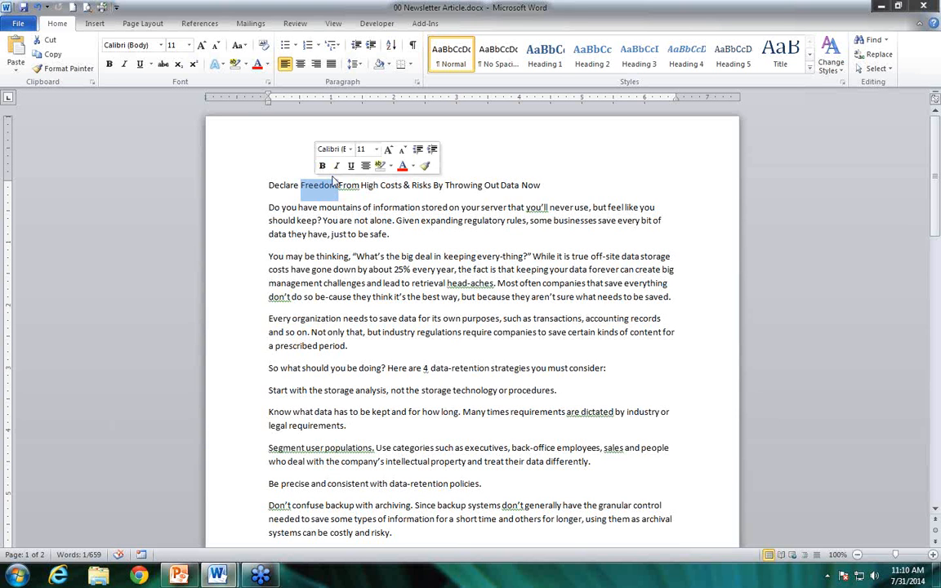
click(382, 220)
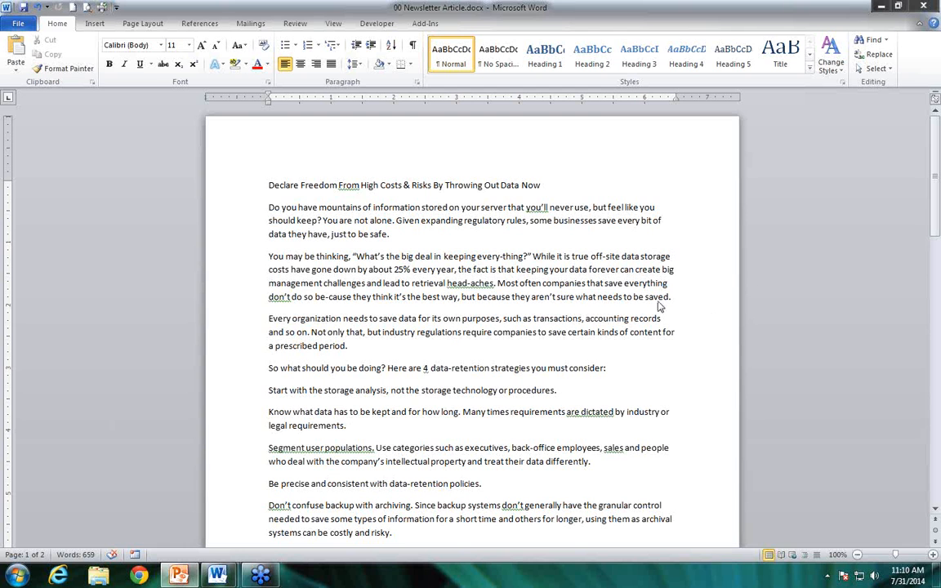
Display the keyboard access hints for the ribbon and its page layout commands, and dismiss them
key(alt)
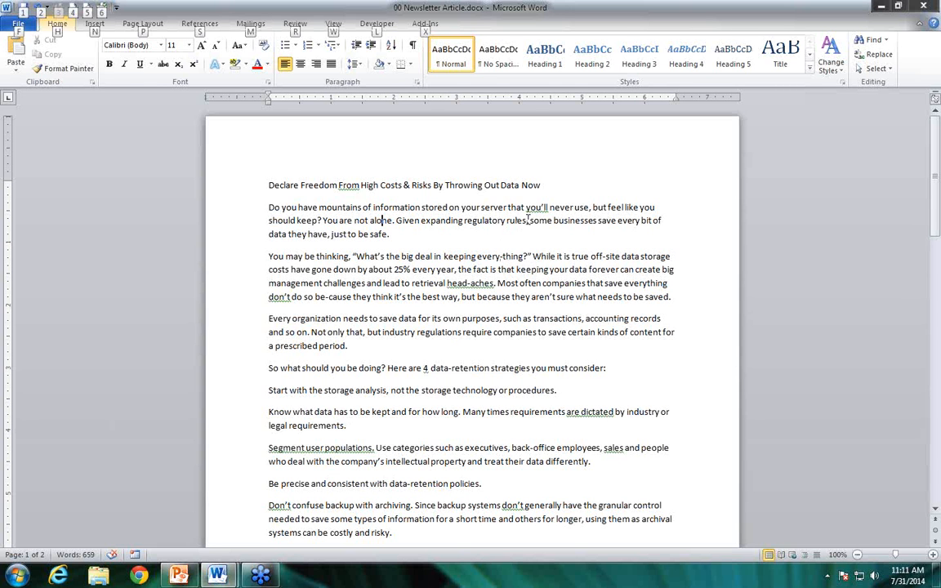
key(p)
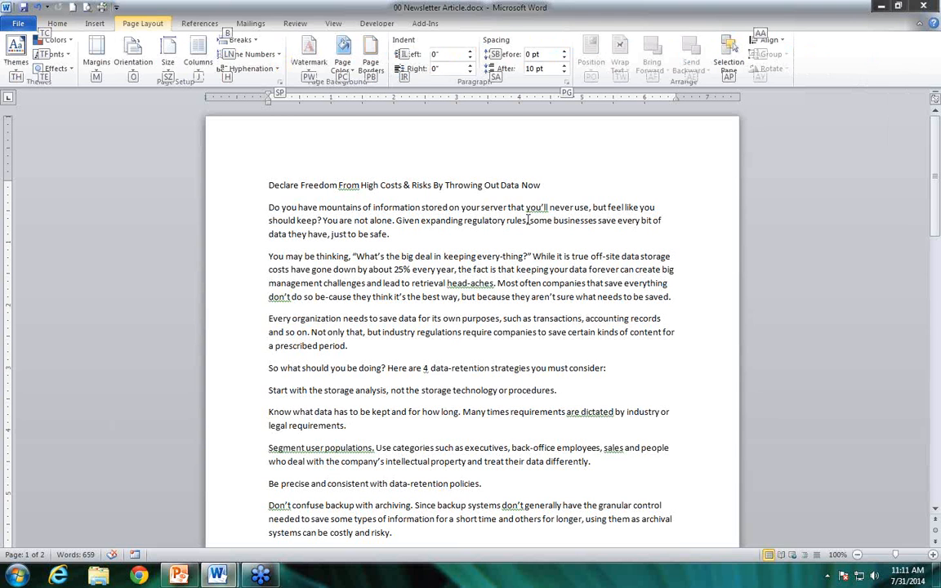
key(Escape)
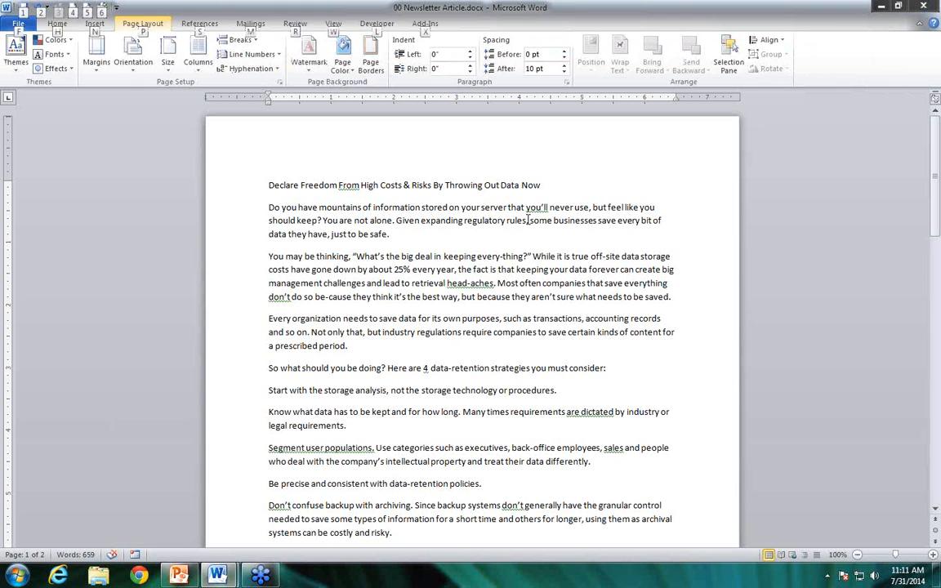
key(Escape)
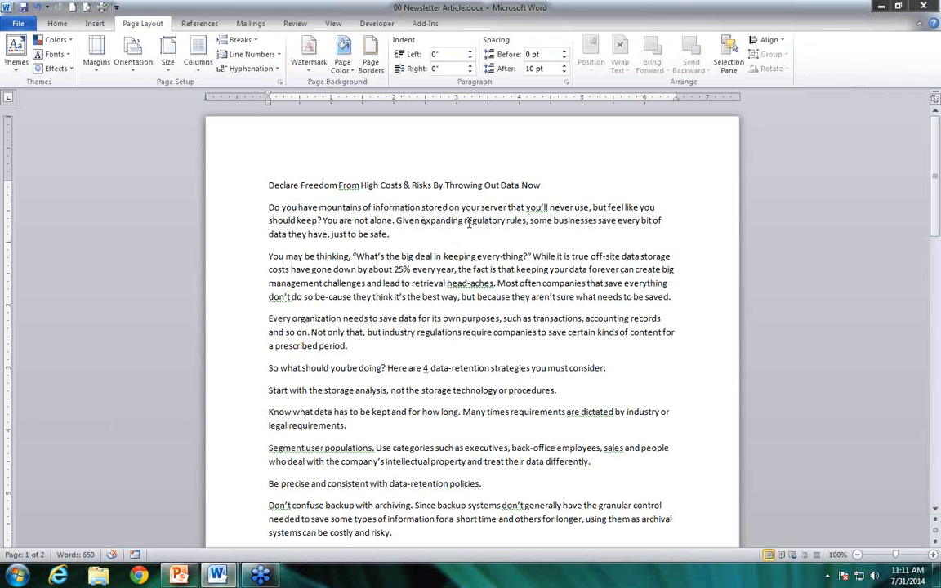
Apply the Heading 1 style to the article title "Declare Freedom From High Costs & Risks By Throwing Out Data Now"
click(57, 25)
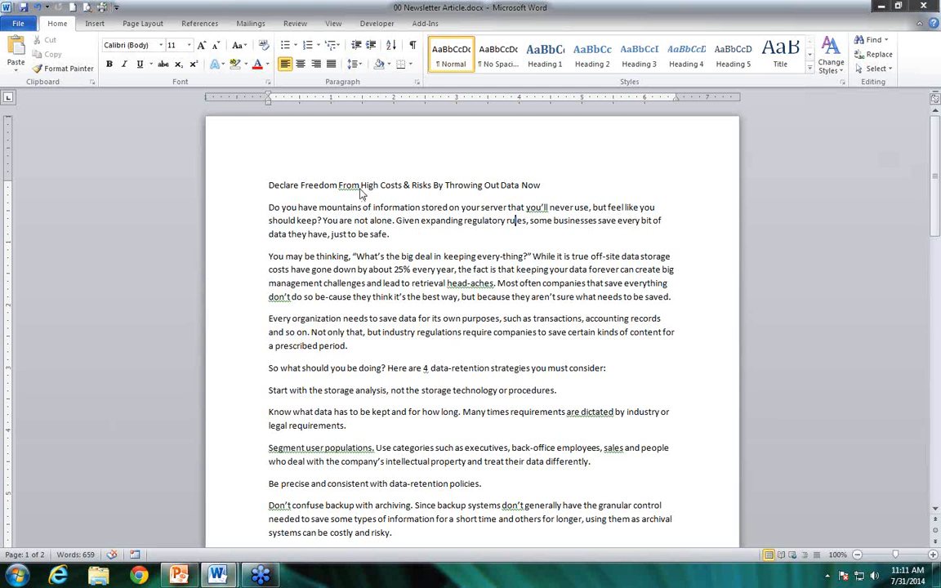
drag(270, 187, 536, 195)
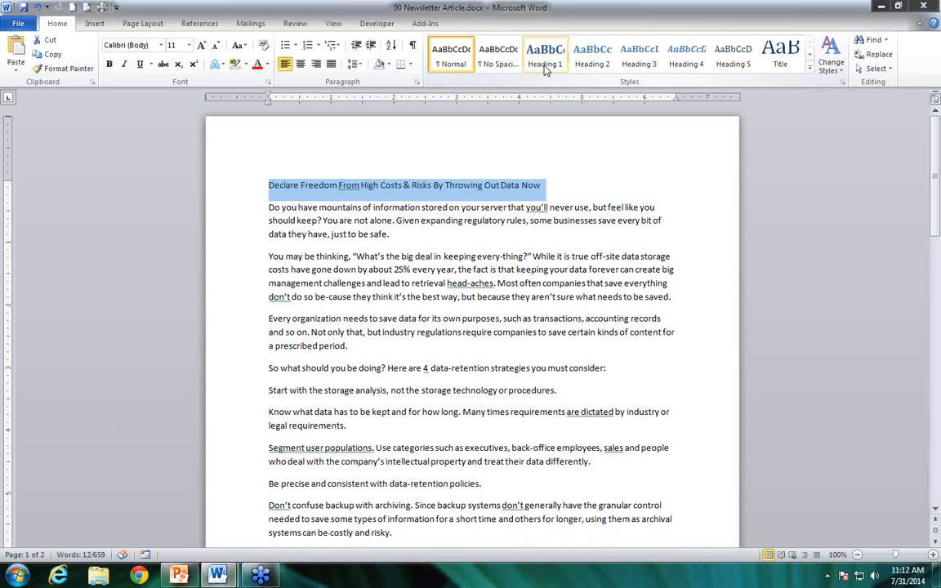
click(546, 66)
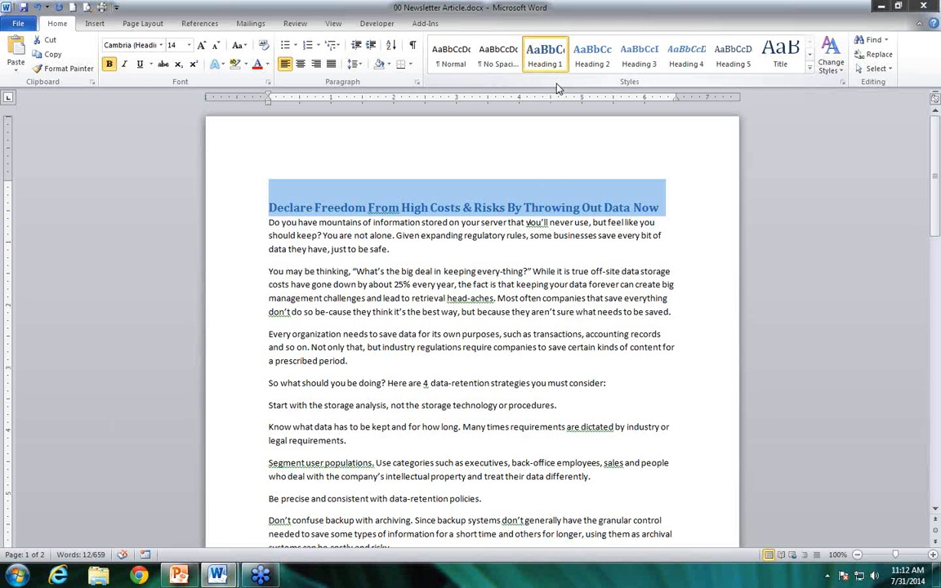
Set the title's paragraph spacing to 12 pt before and Auto after
click(144, 24)
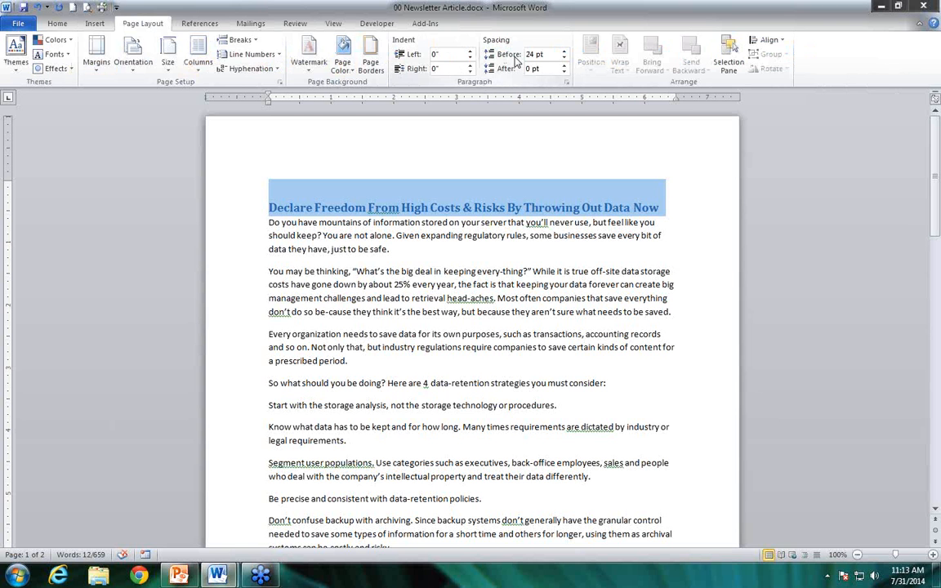
click(564, 72)
click(564, 58)
click(565, 58)
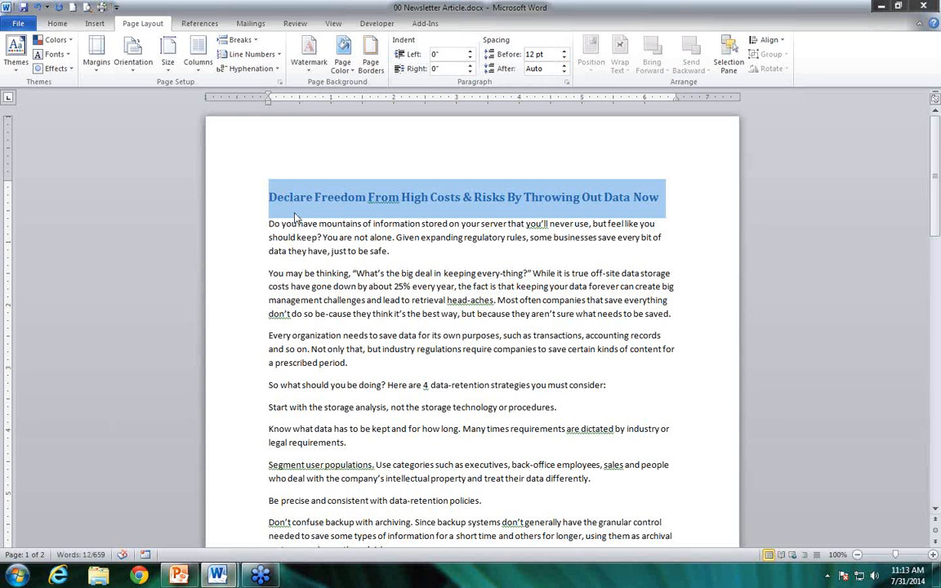
Update the Heading 1 style to match the formatting of the selected title
click(57, 23)
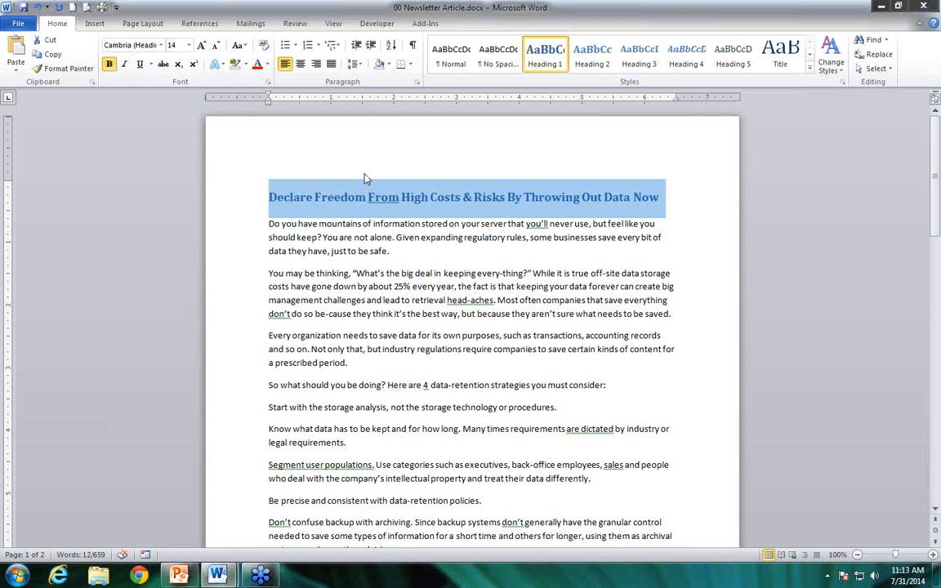
right_click(546, 61)
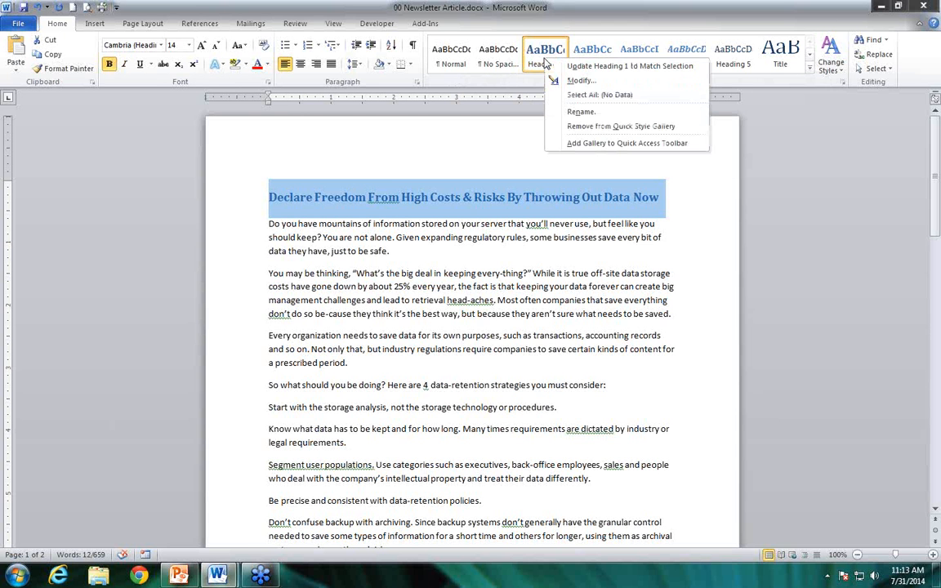
click(699, 66)
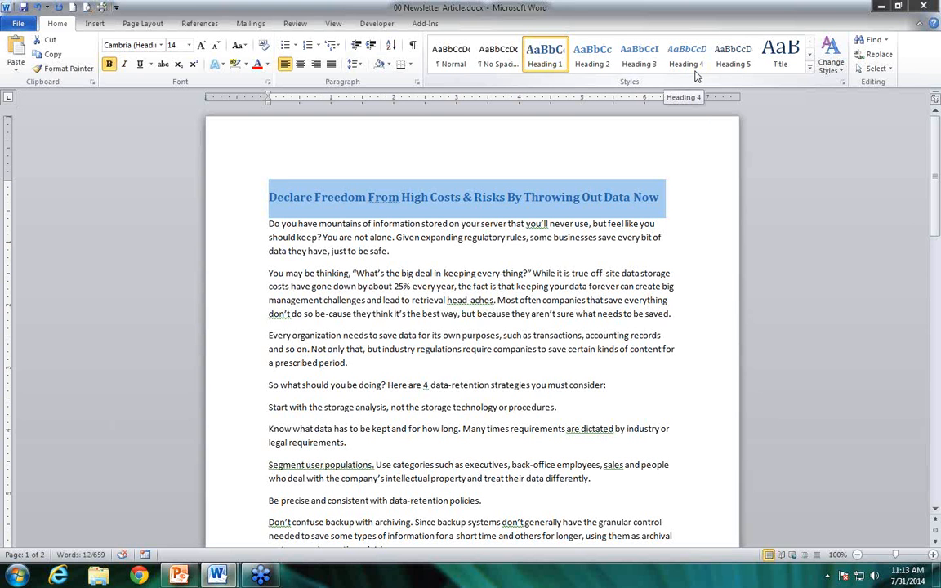
Return the article title to the Normal style
click(345, 224)
drag(267, 197, 666, 184)
click(454, 61)
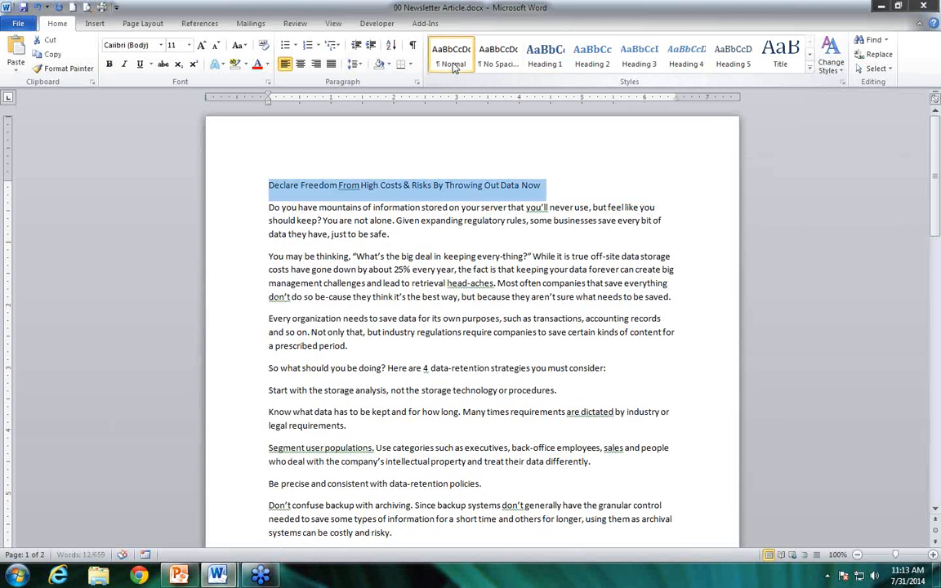
click(489, 359)
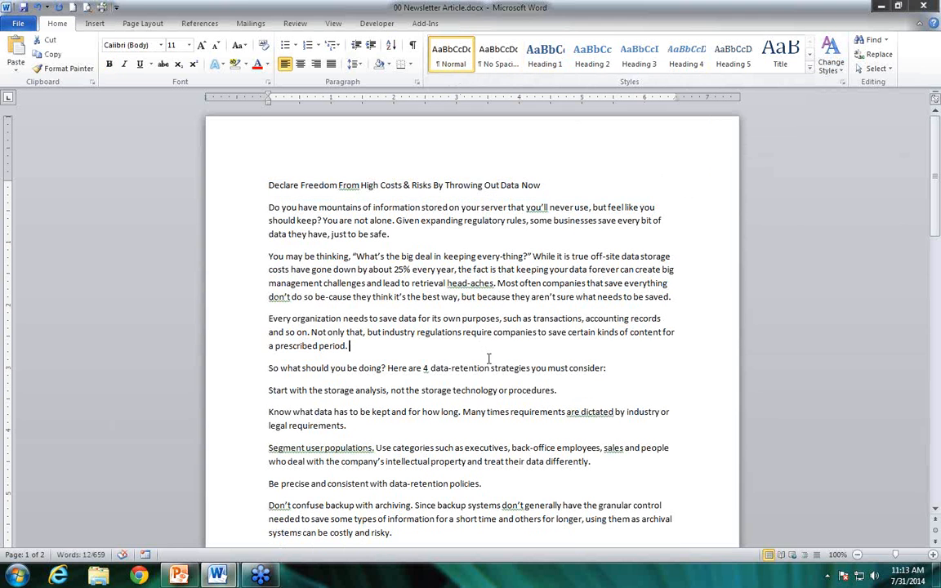
Apply the updated Heading 1 style to the article title again
triple_click(459, 182)
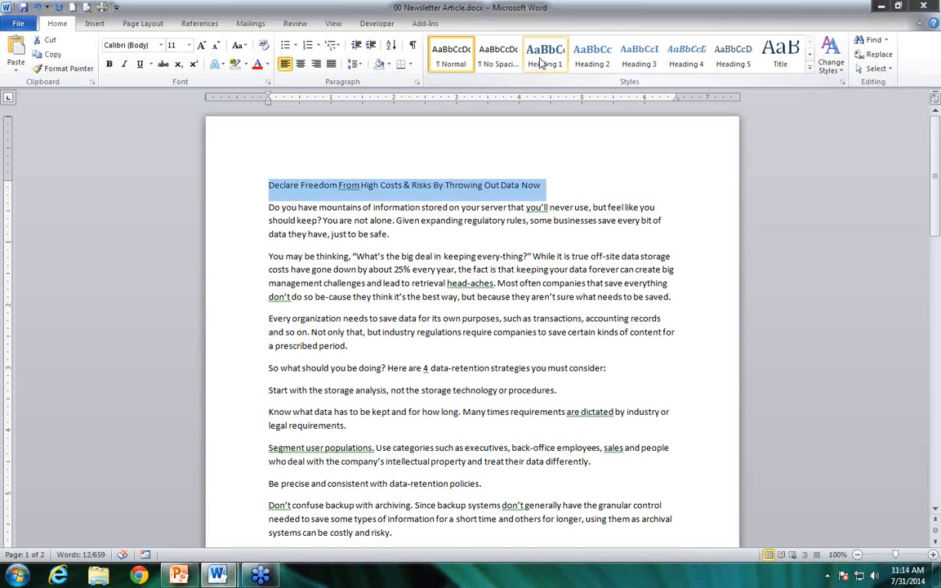
click(541, 64)
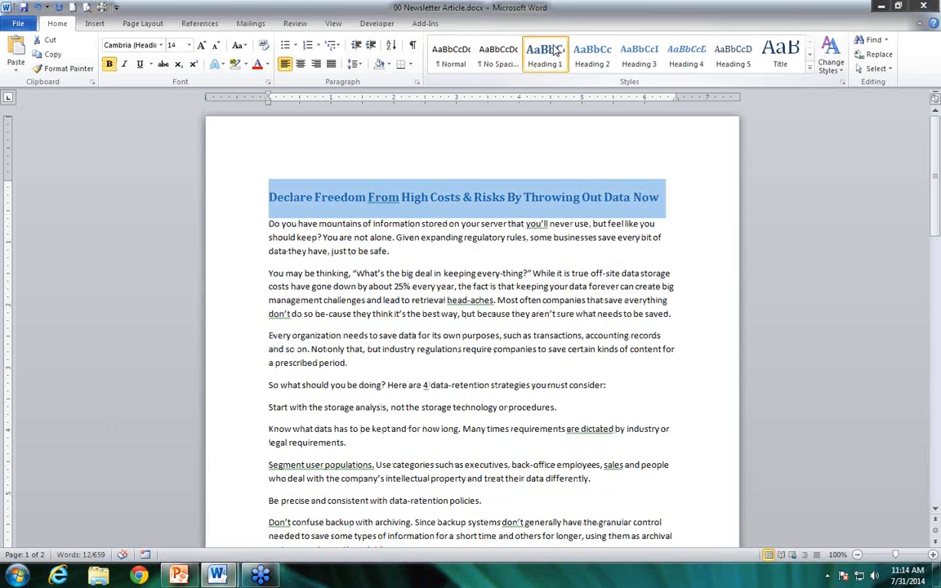
click(332, 237)
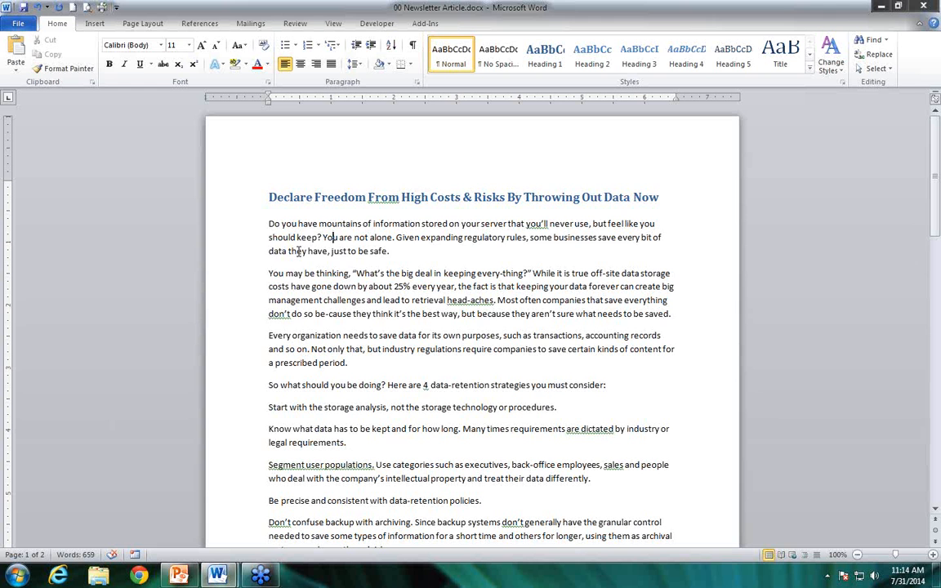
Apply the Heading 2 style to the opening paragraph that starts "Do you have mountains of information"
drag(389, 251, 225, 220)
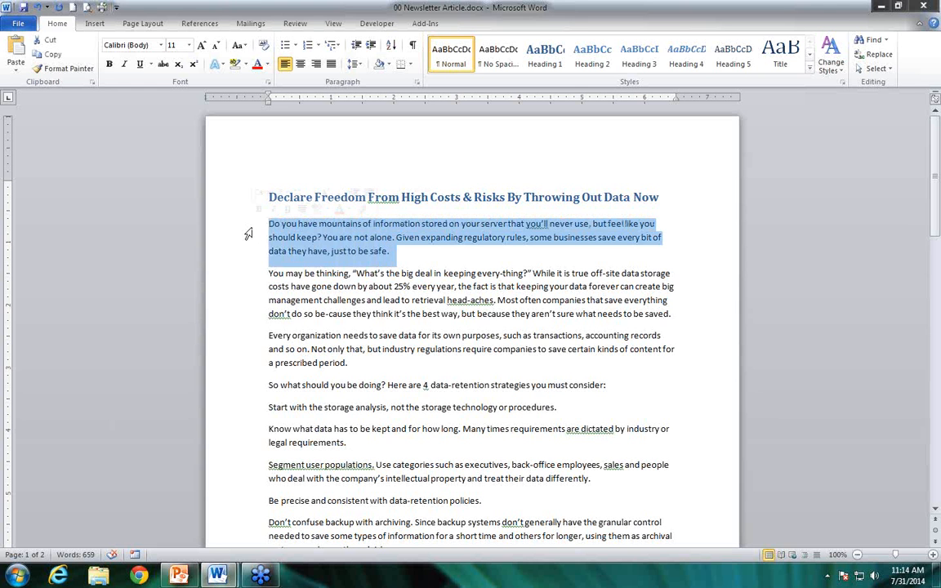
click(589, 62)
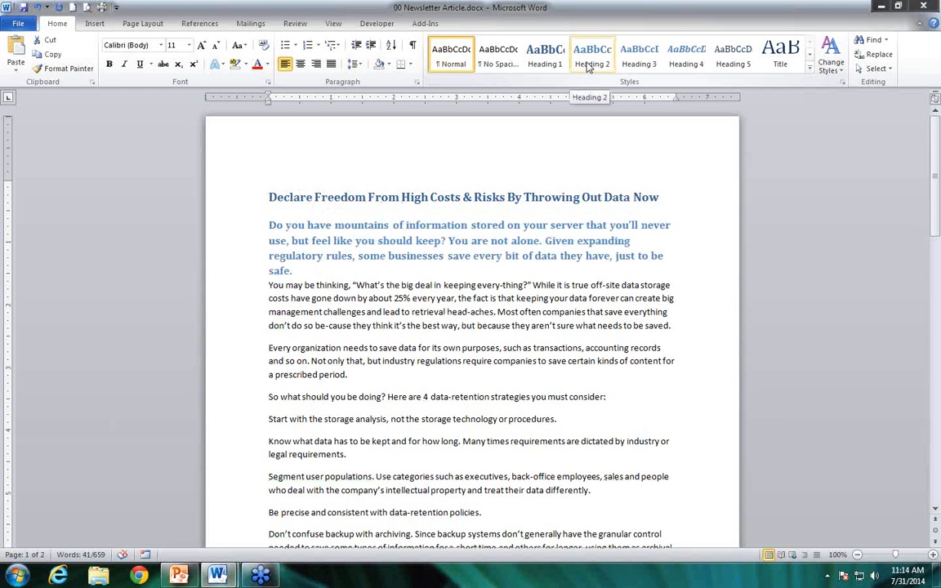
click(588, 66)
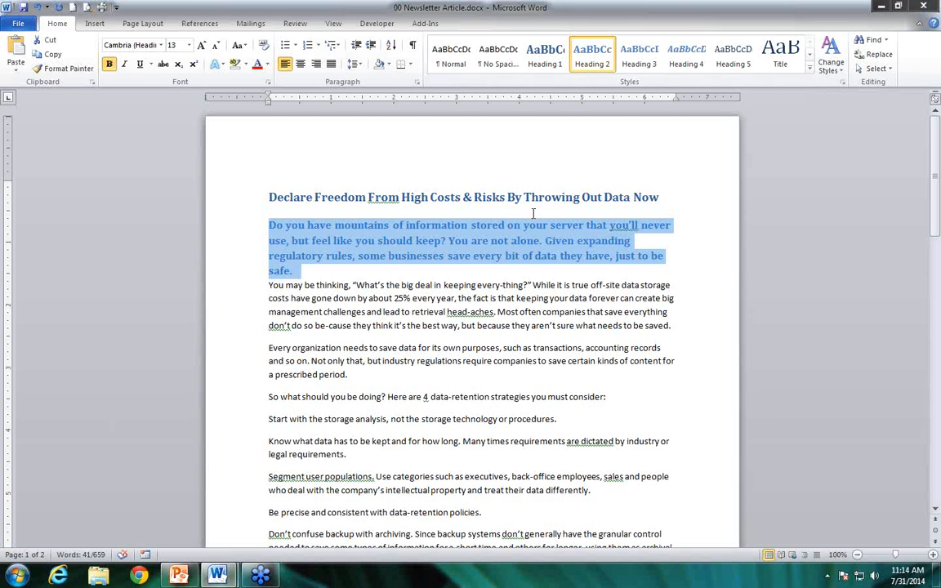
Set the spacing after the opening Heading 2 paragraph to Auto
click(144, 23)
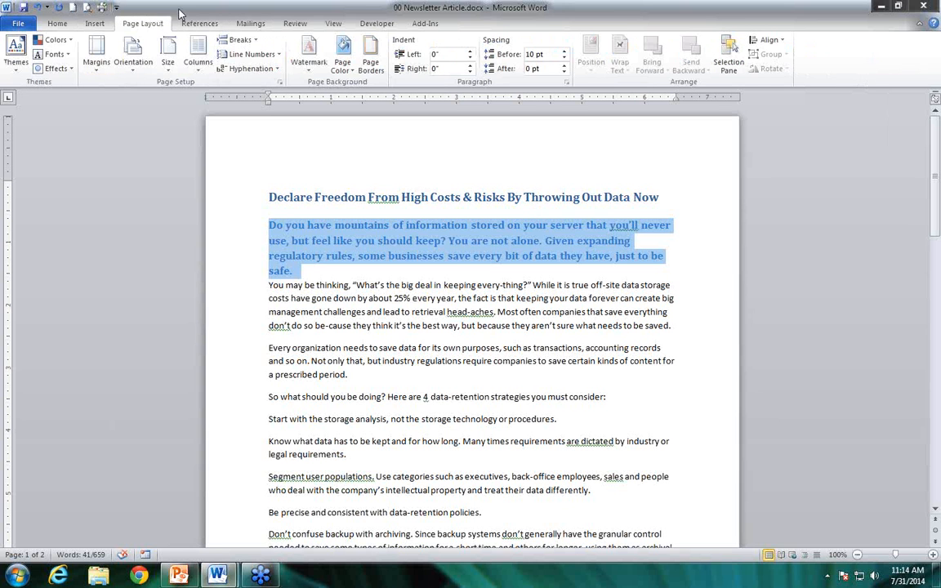
click(564, 71)
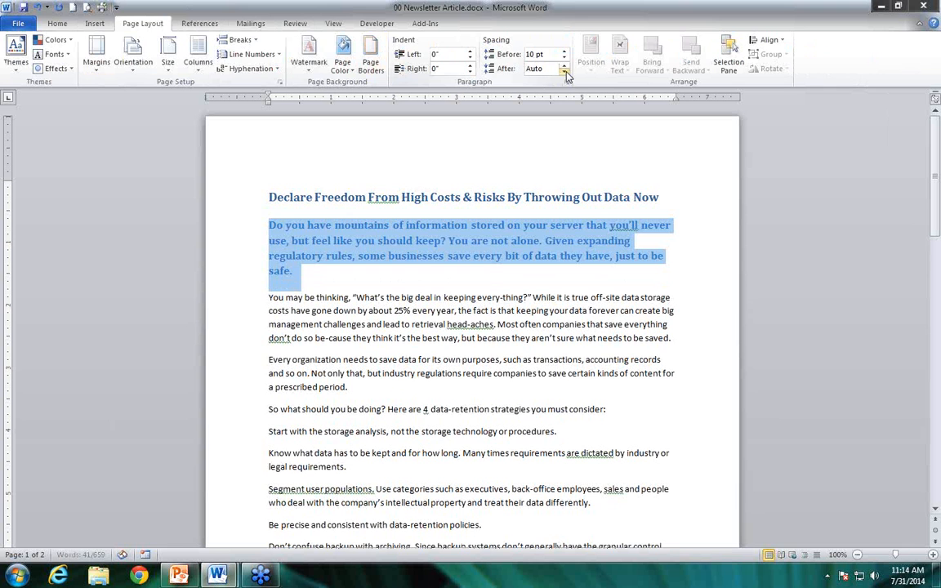
Set the spacing before the opening Heading 2 paragraph to Auto and its font colour to the orange theme colour
click(565, 59)
click(565, 59)
click(566, 58)
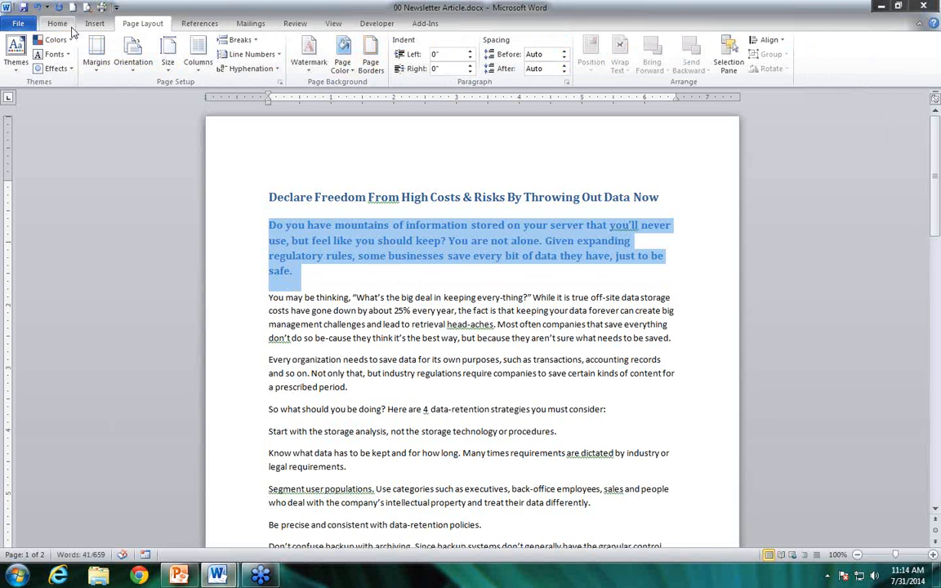
click(57, 24)
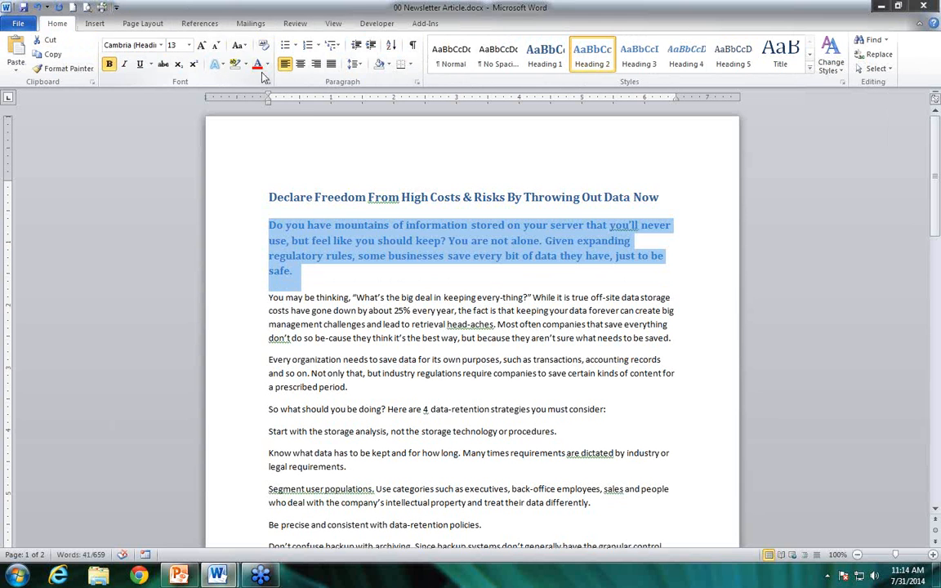
click(267, 64)
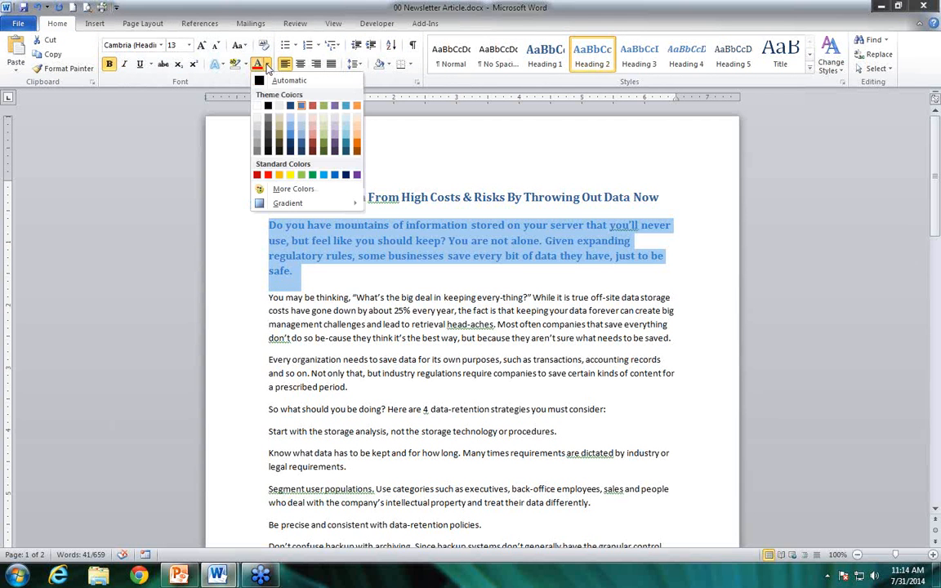
click(356, 106)
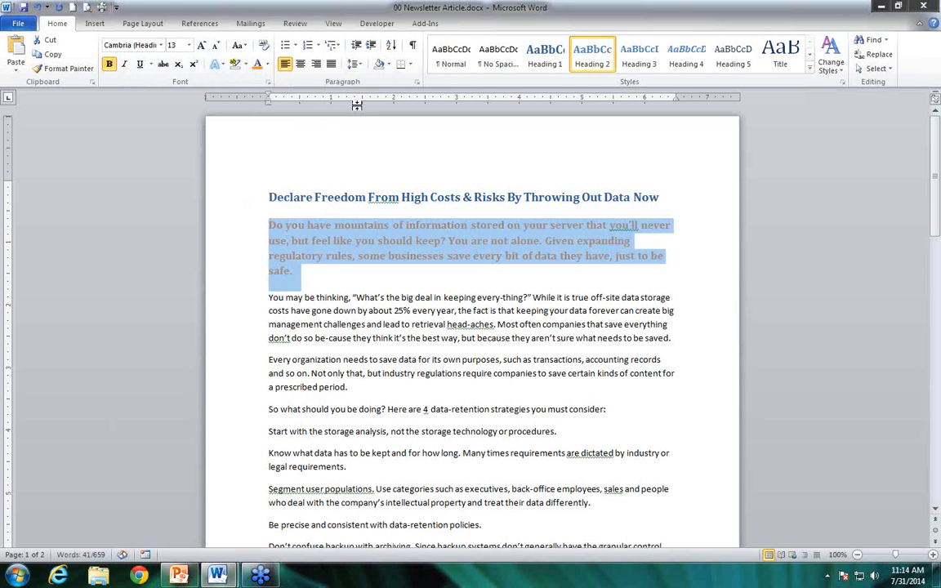
Update the Heading 2 style to match the formatting of the selected opening paragraph
right_click(596, 58)
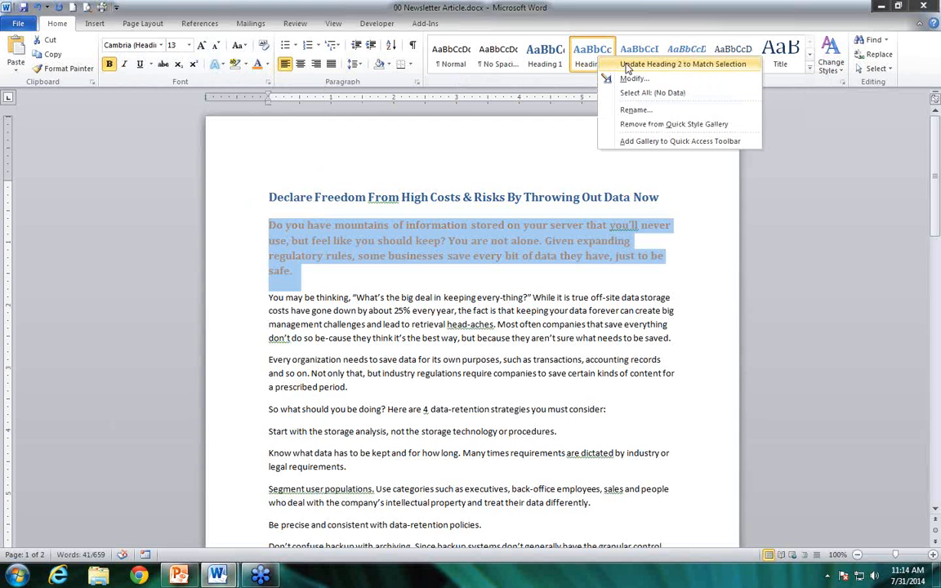
click(654, 64)
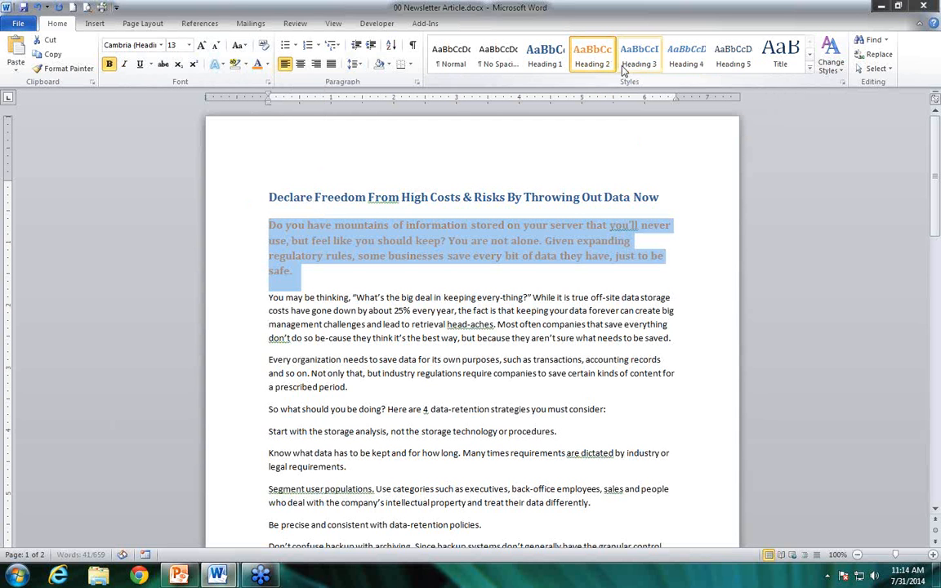
click(423, 340)
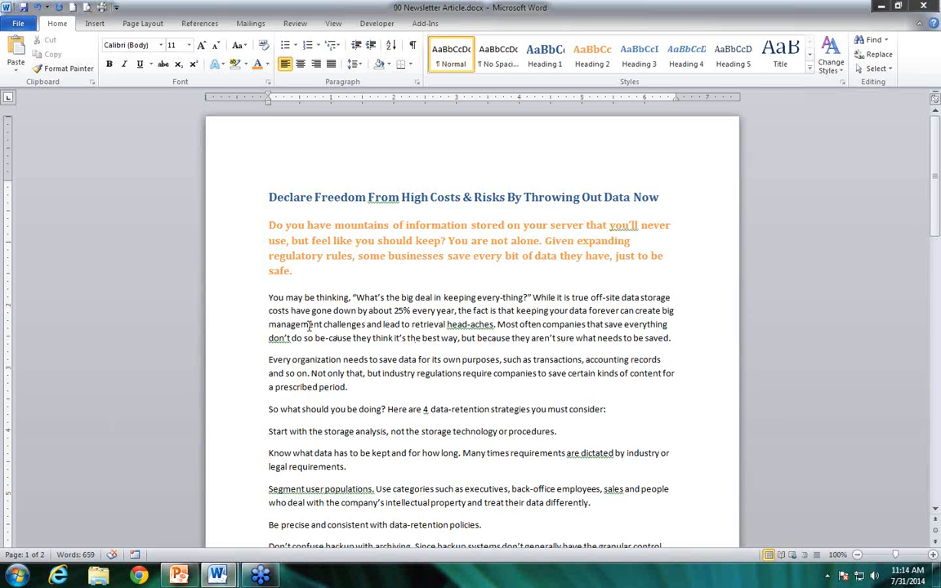
Apply the Heading 1 style to the second article's title, "How To Use Your Client/Prospect E-mail List To Significantly Improve Your Results With Facebook Ads"
scroll(344, 340, down, 2)
scroll(345, 340, down, 9)
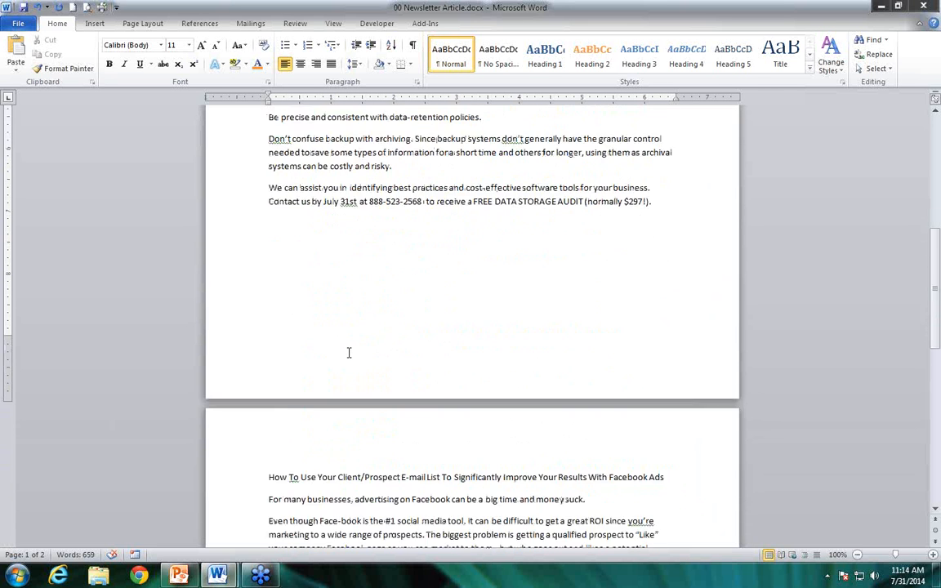
scroll(349, 354, down, 5)
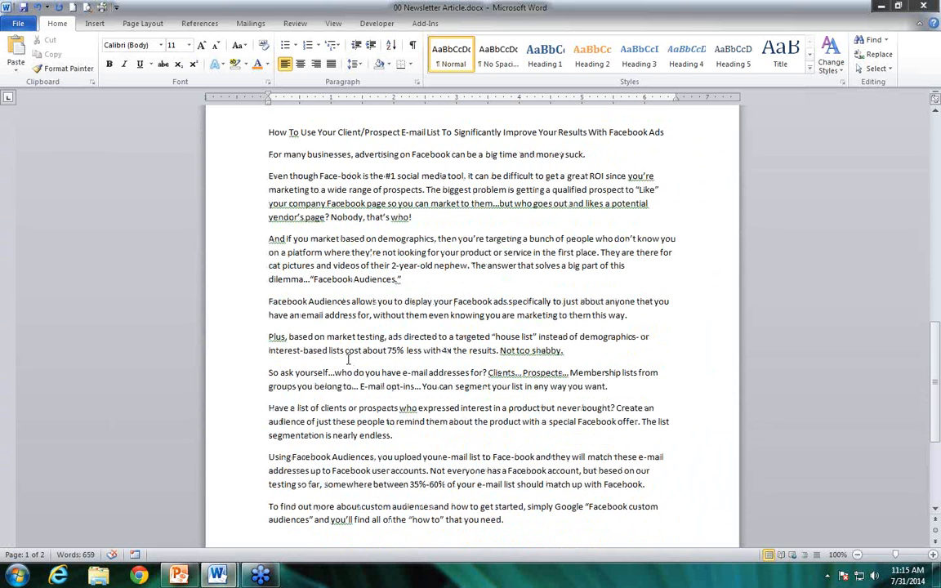
drag(269, 131, 669, 120)
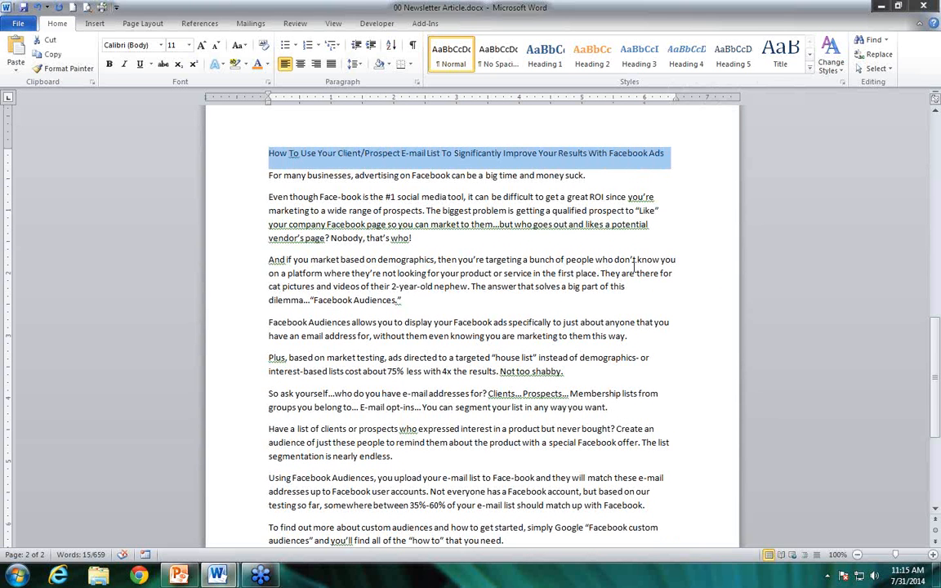
click(543, 57)
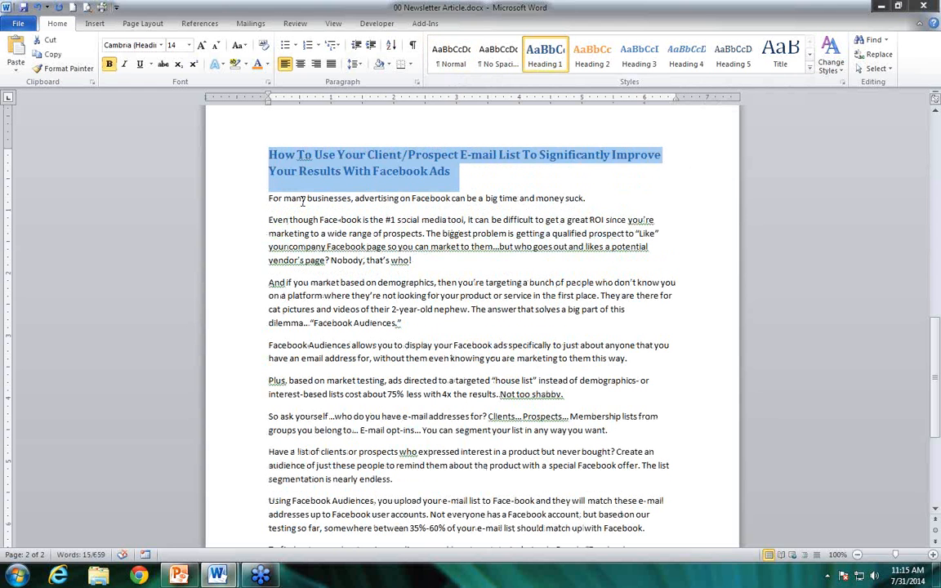
Apply the Heading 2 style to the second article's opening line, which starts "For many businesses, advertising on Facebook"
click(269, 201)
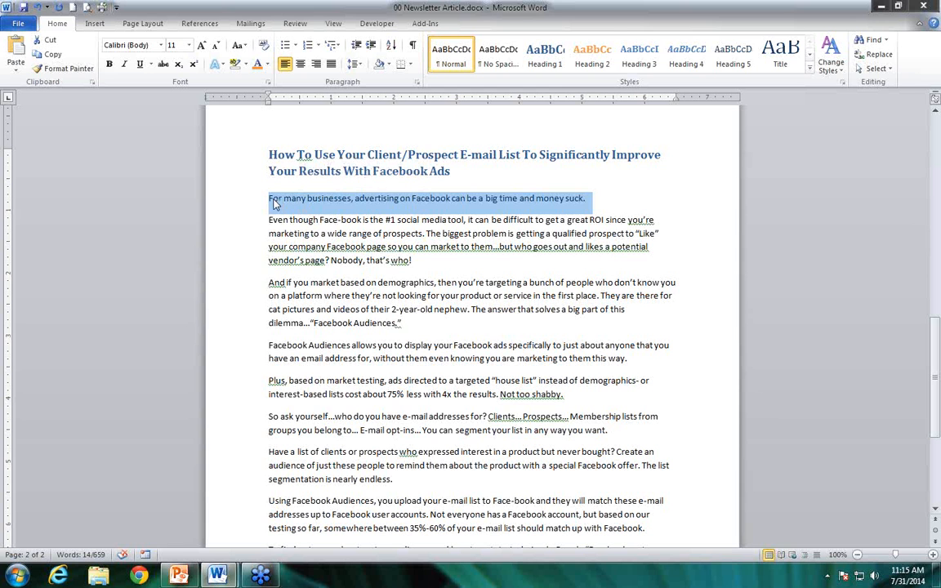
click(576, 63)
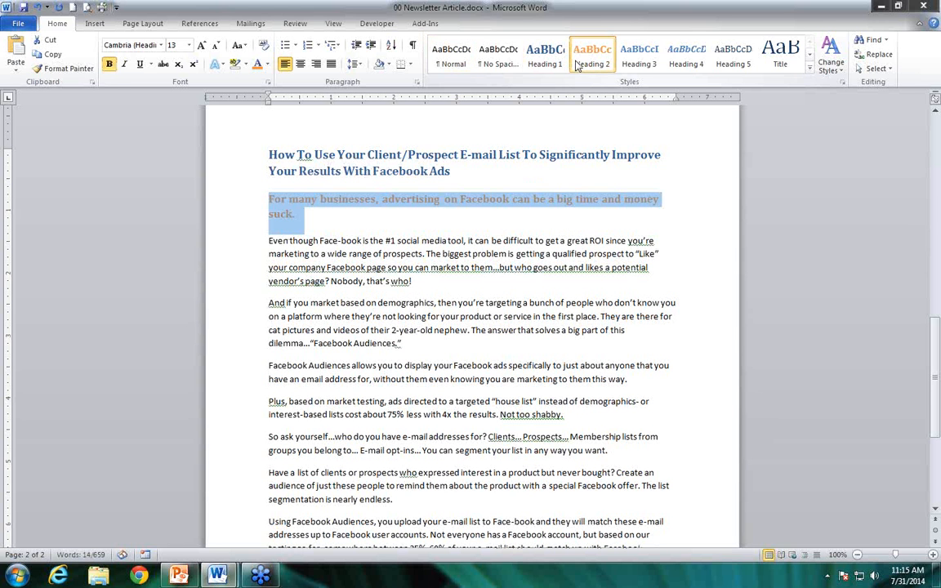
click(449, 339)
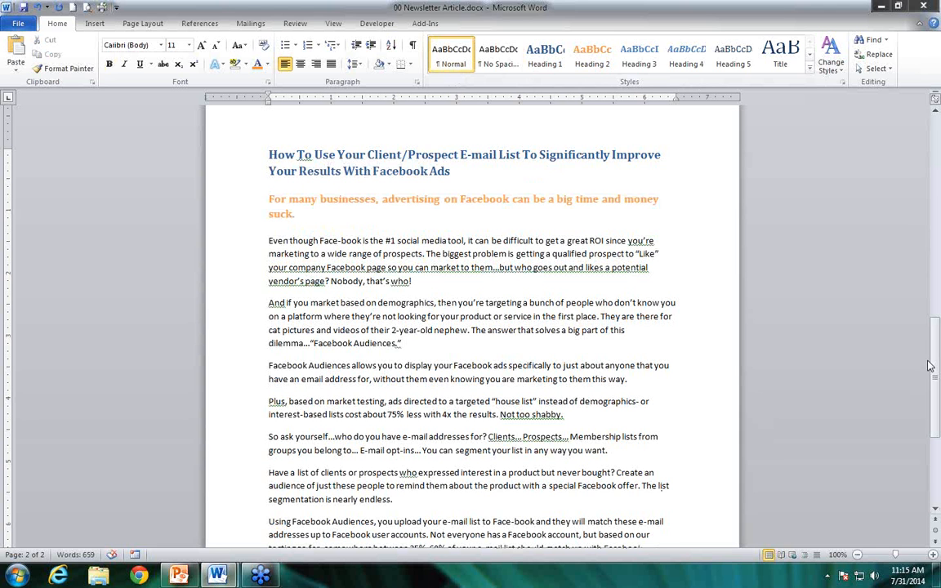
In the first article, turn the "Start with the storage analysis" and "Know what data" paragraphs into bullets using asterisk autoformatting
drag(935, 361, 938, 178)
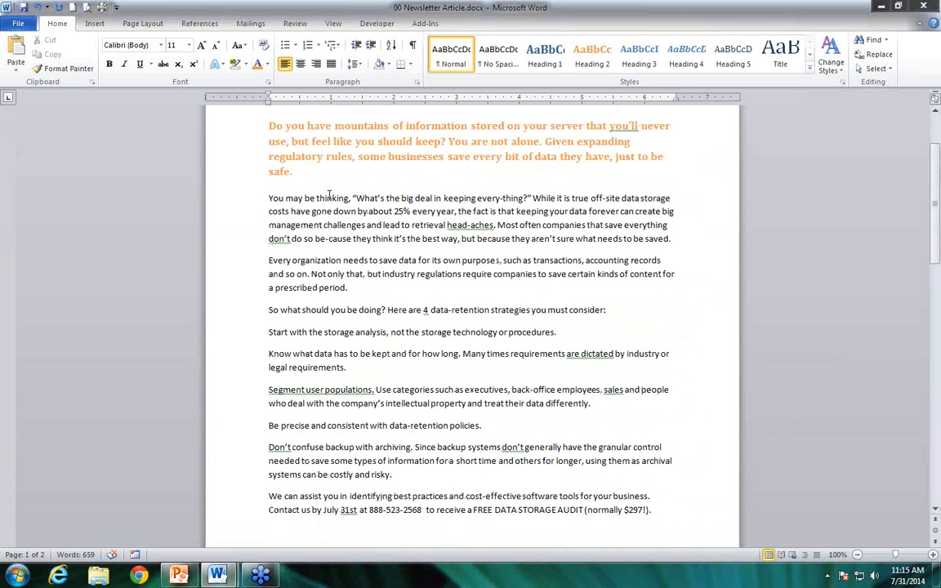
click(290, 332)
key(Home)
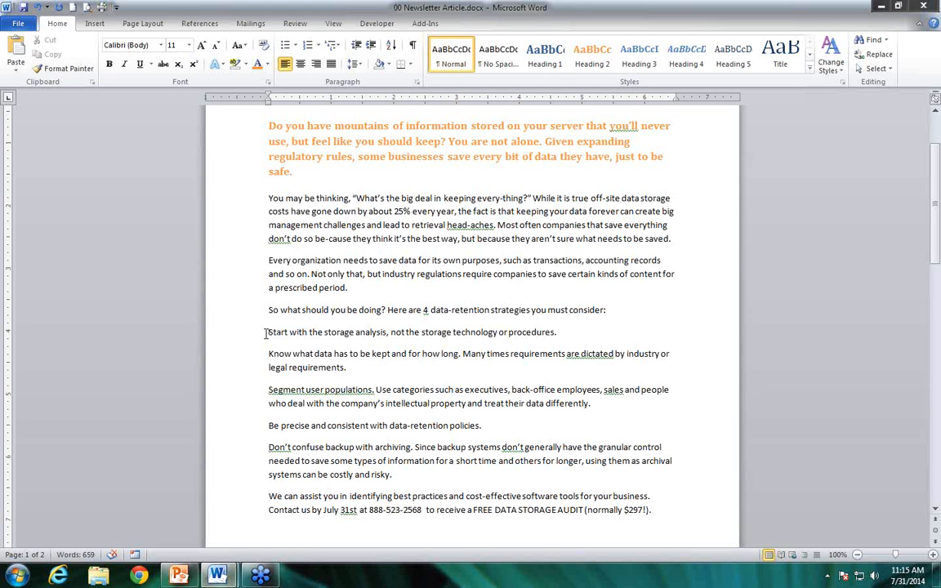
text(*)
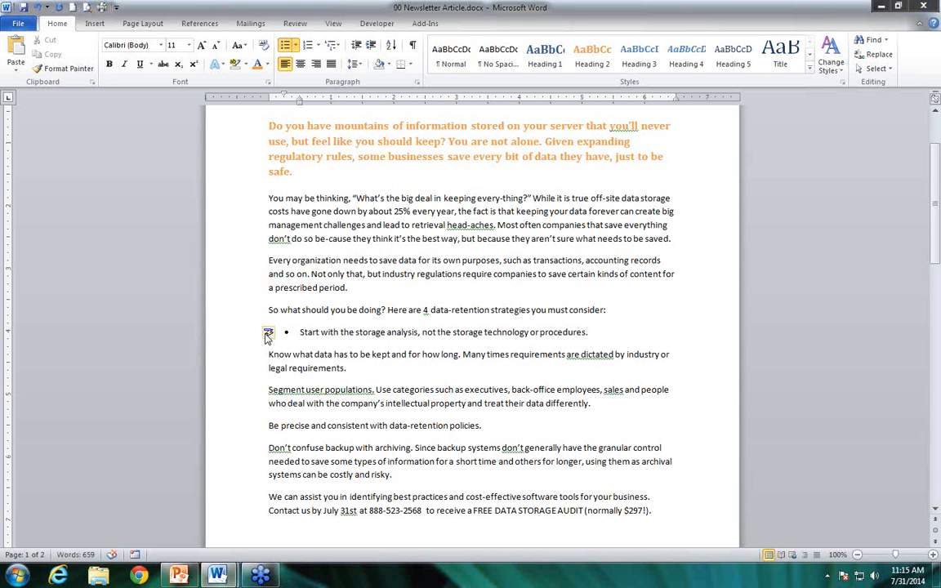
key(Down)
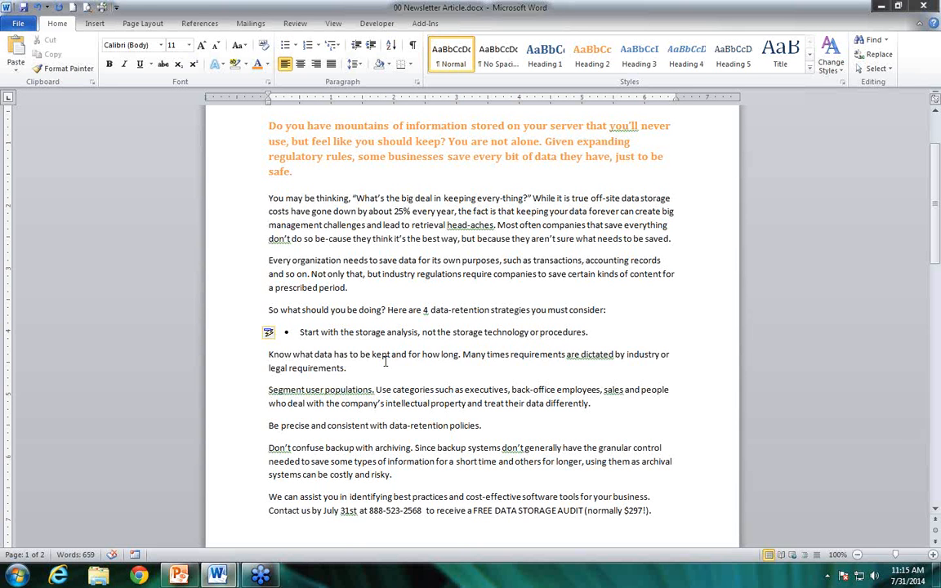
text(*)
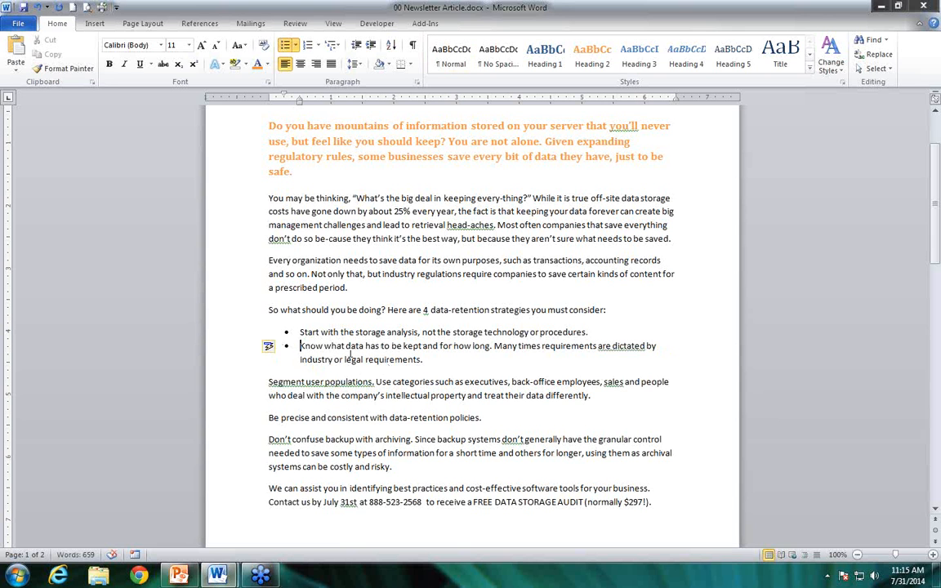
Remove the bullets from the "Know what data" and "Start with the storage analysis" paragraphs
key(BackSpace)
key(BackSpace)
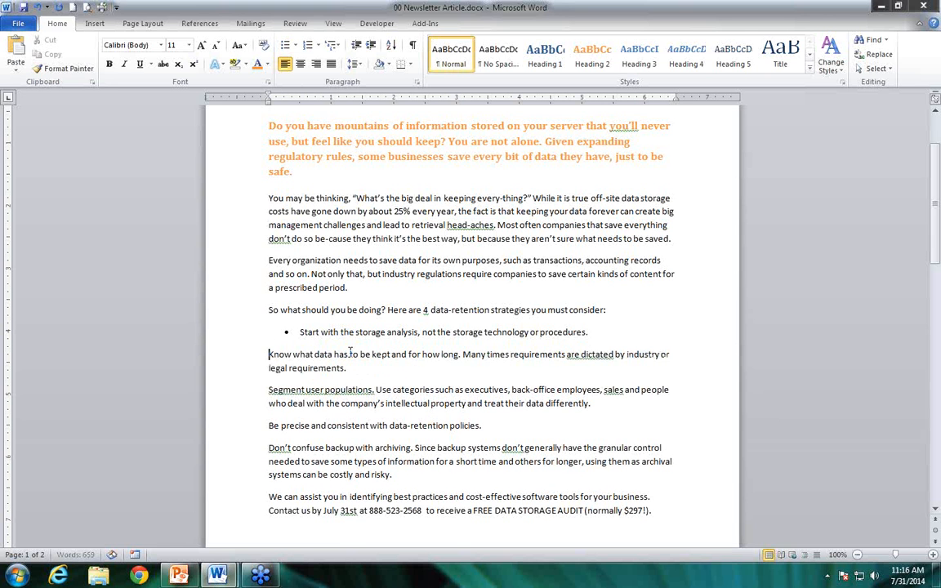
key(Up)
key(BackSpace)
key(BackSpace)
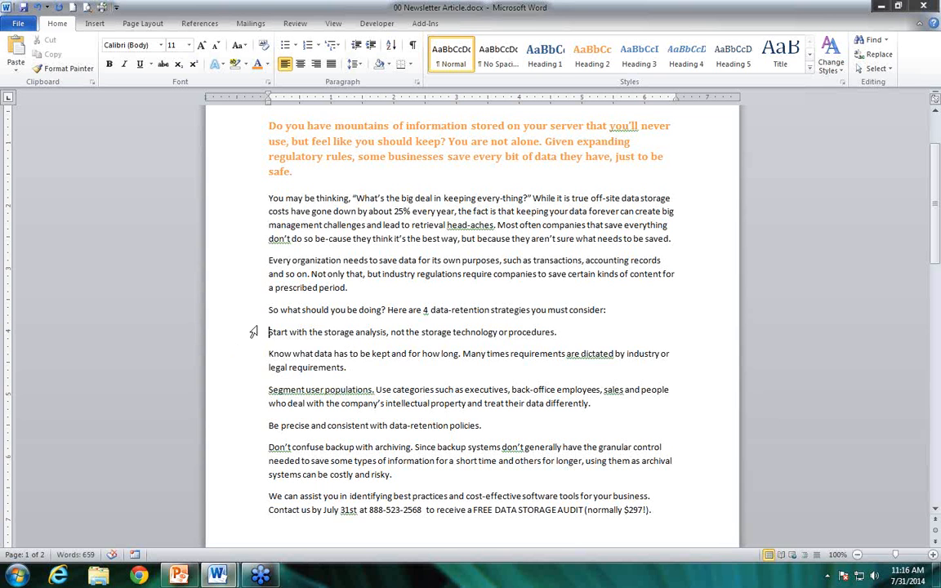
Format the paragraphs from "Start with the storage analysis" through "Don't confuse backup with archiving" as a bulleted list
drag(269, 331, 360, 474)
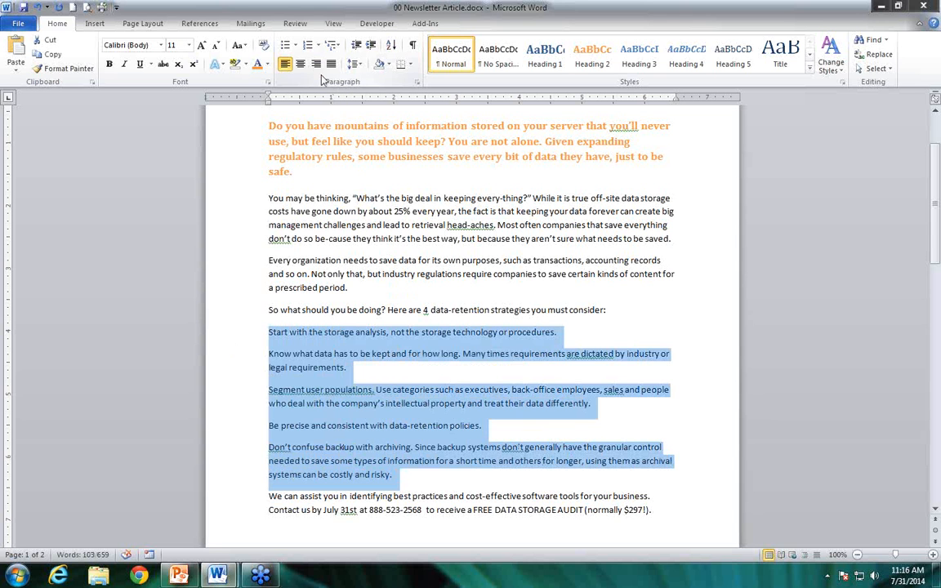
click(285, 45)
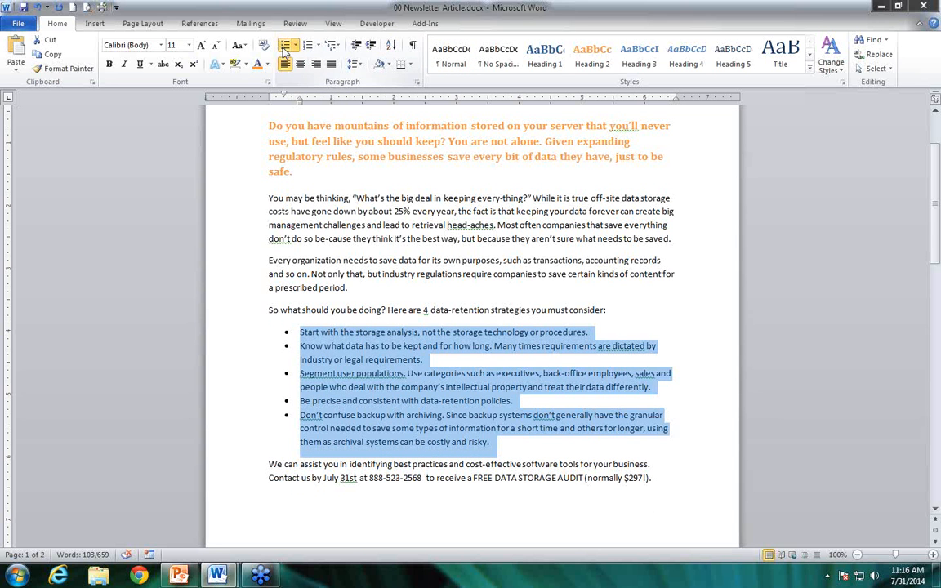
Insert an empty bullet after the "Know what data has to be kept" item and delete it again
click(453, 362)
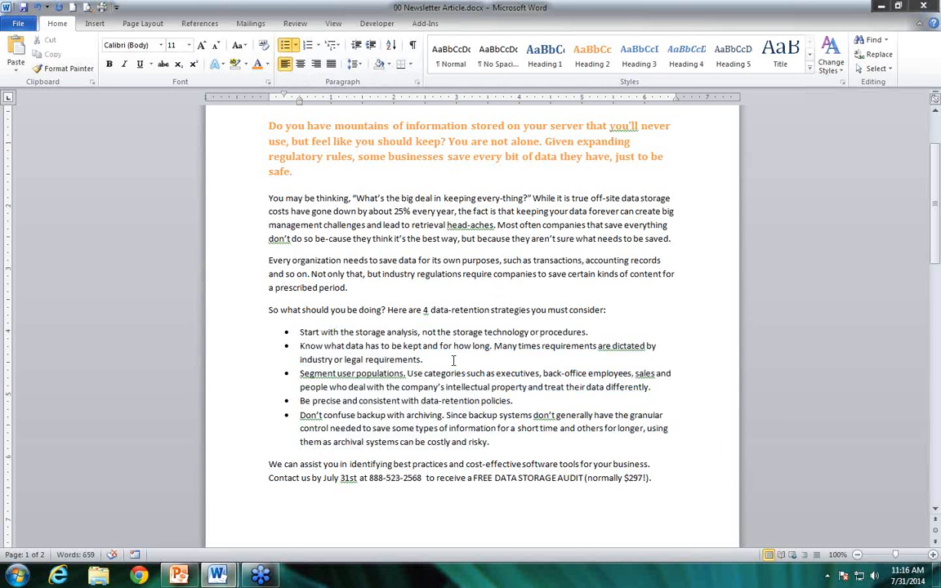
key(Return)
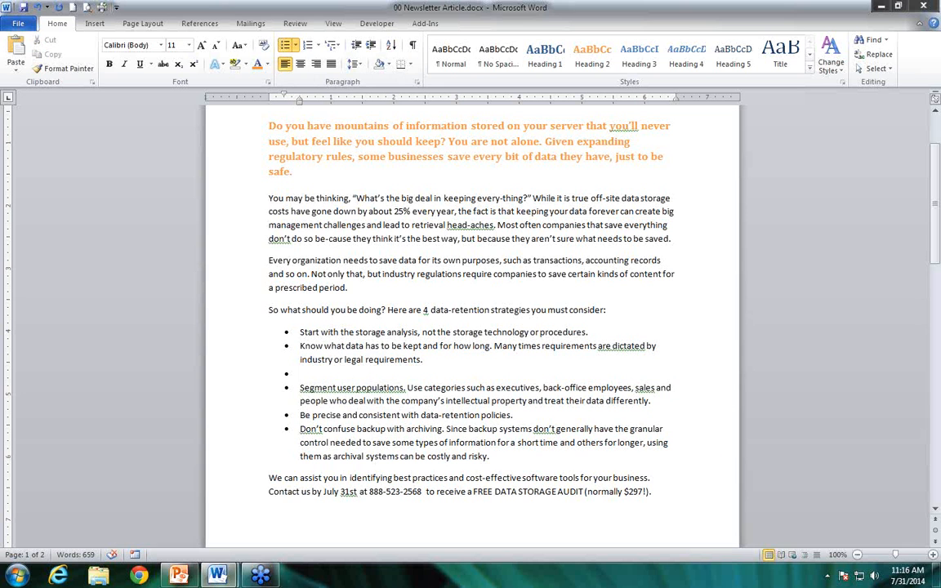
key(Delete)
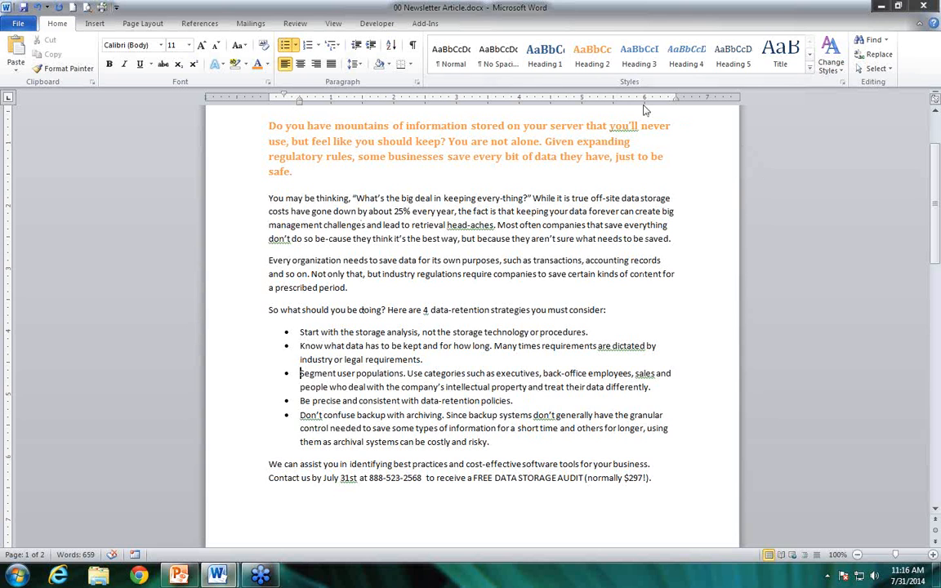
Review the style sets available for the document and close the list without choosing one
click(842, 72)
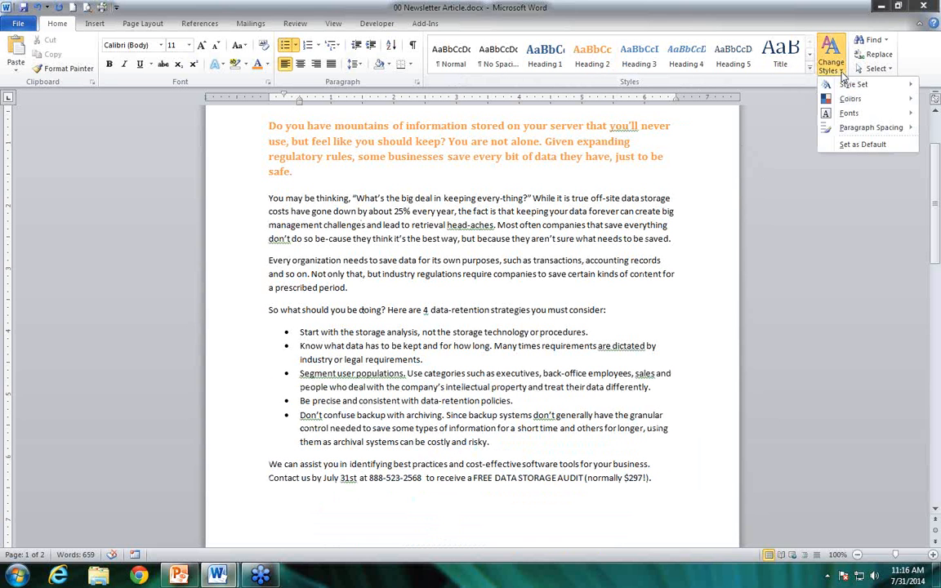
mouse_move(847, 90)
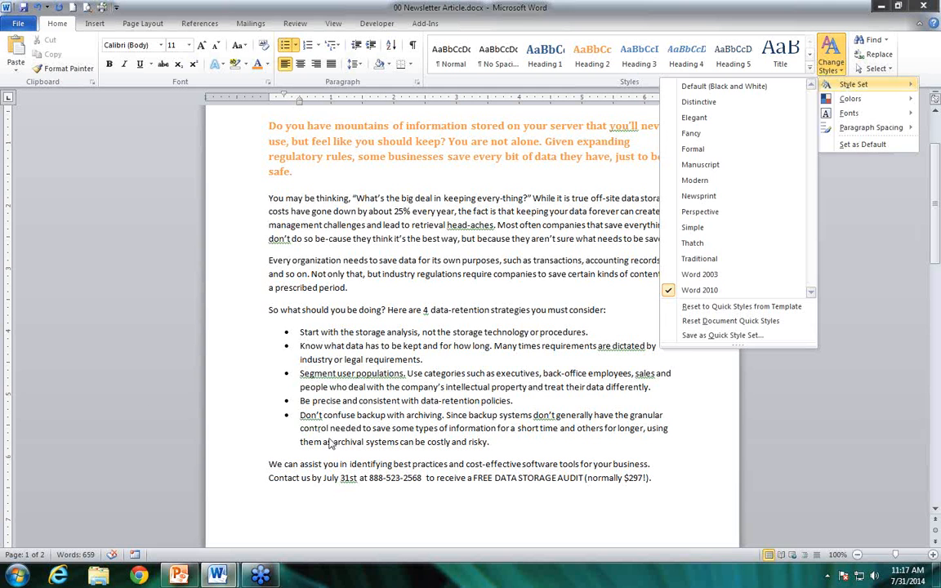
click(340, 398)
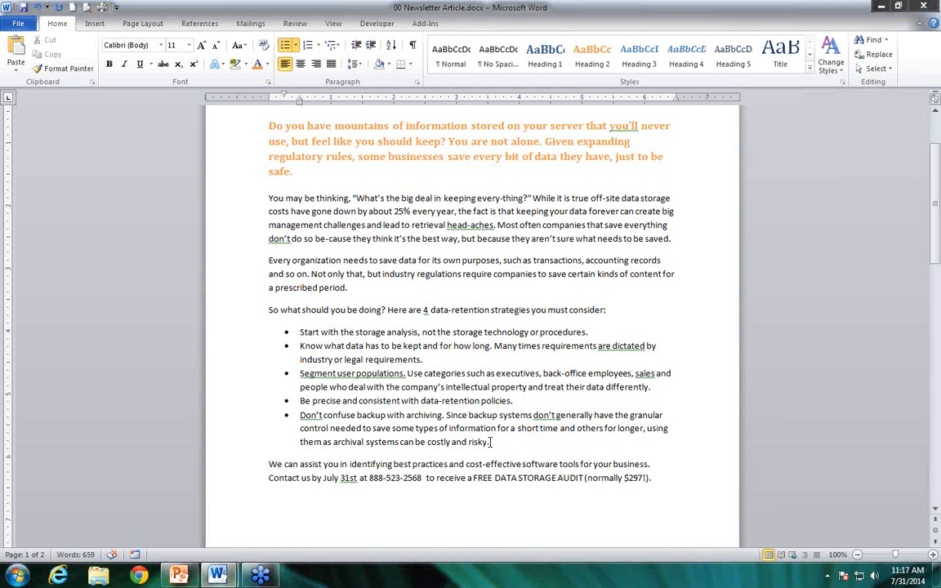
Set the bulleted list's spacing before and after to 6 pt and allow space between paragraphs of the same style
drag(490, 442, 296, 337)
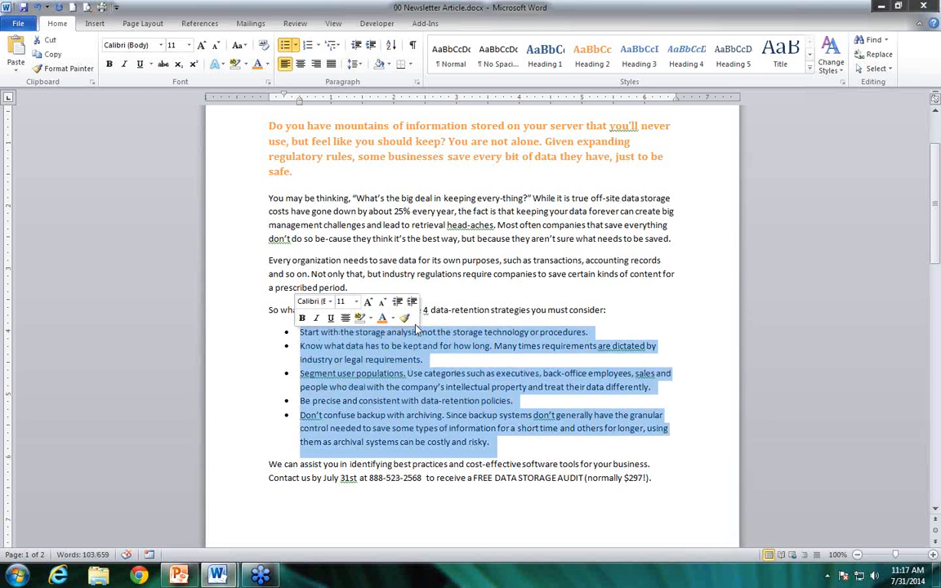
click(155, 26)
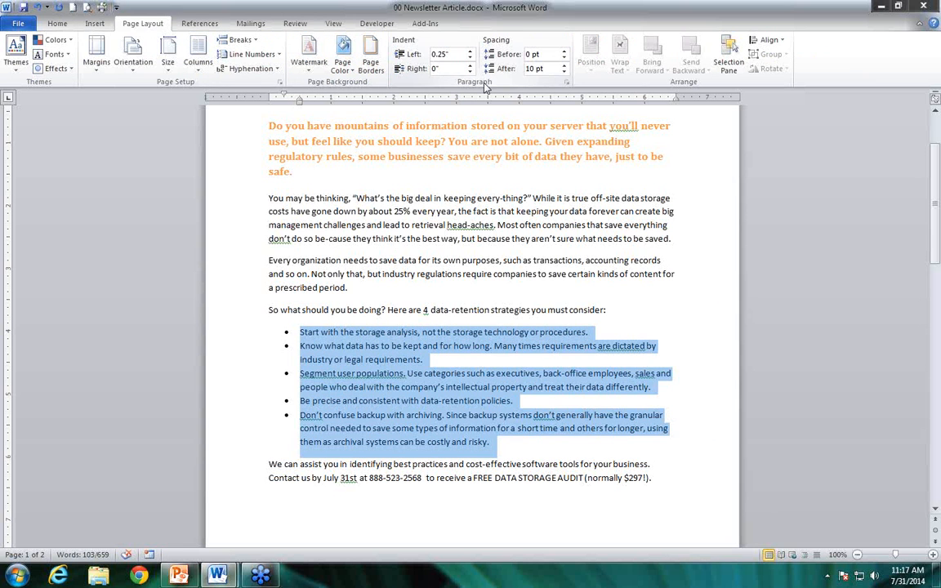
click(565, 84)
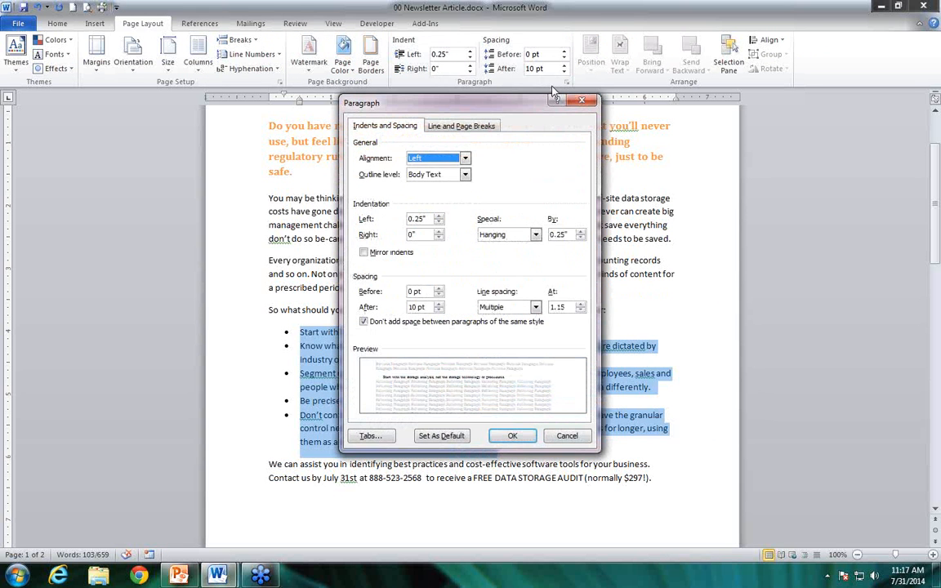
click(440, 291)
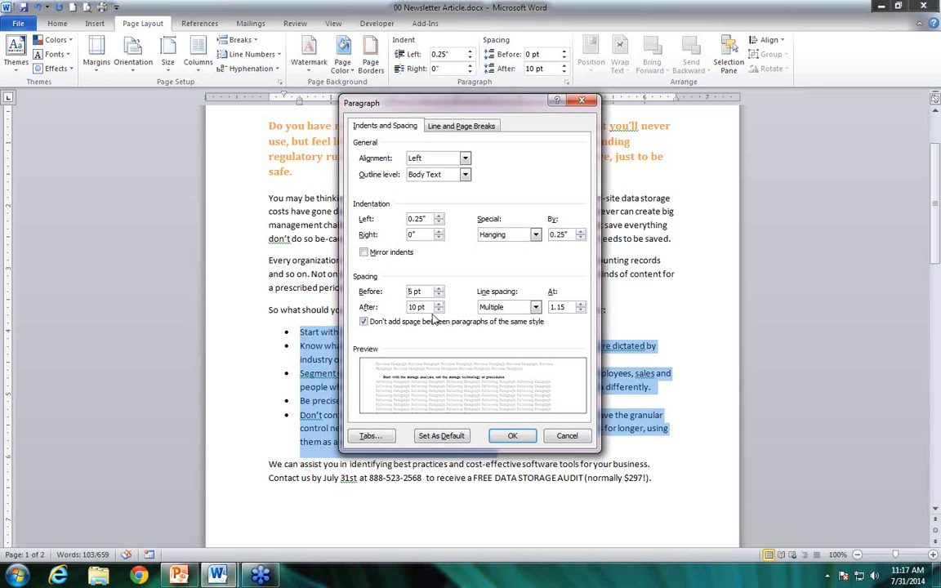
click(440, 310)
click(387, 326)
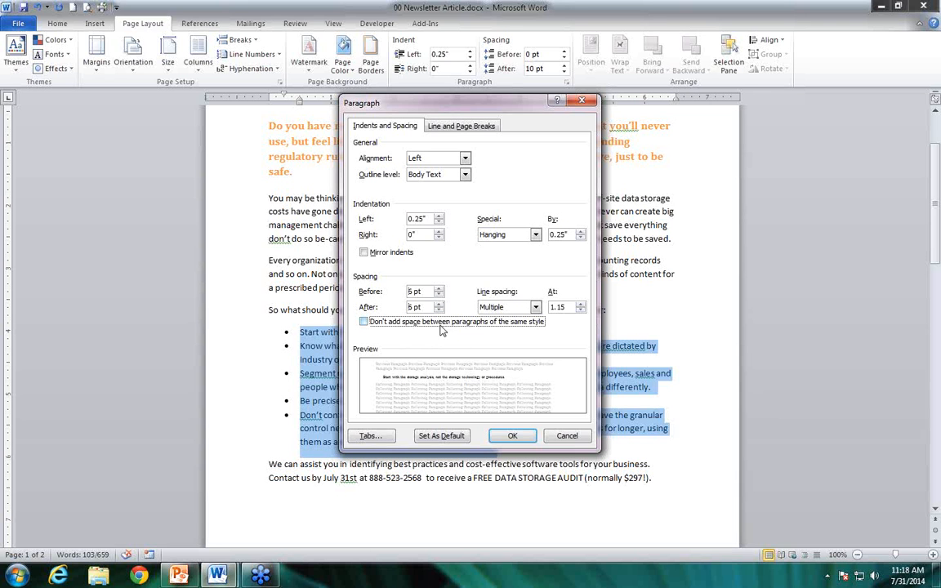
click(513, 438)
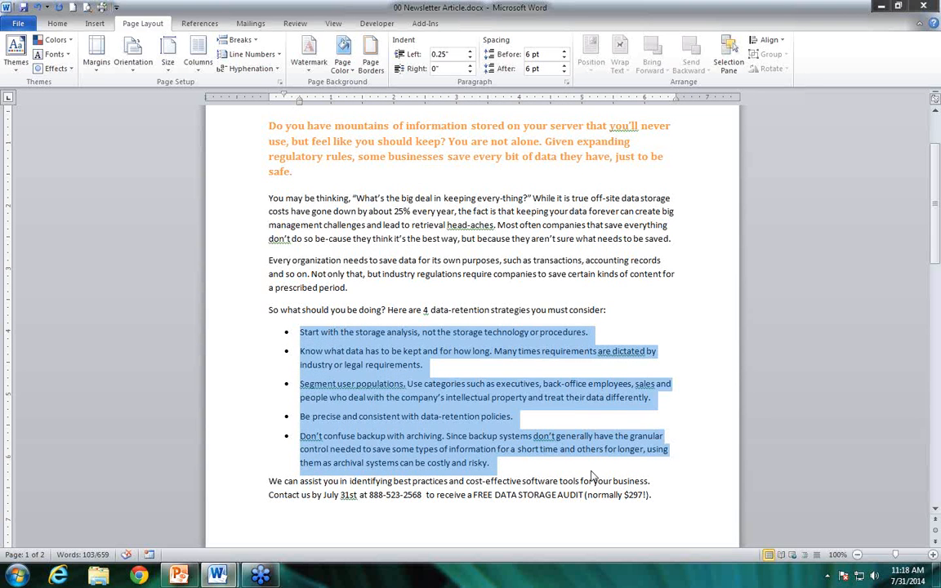
Apply the Modern style set to the whole newsletter document and review both articles
click(426, 333)
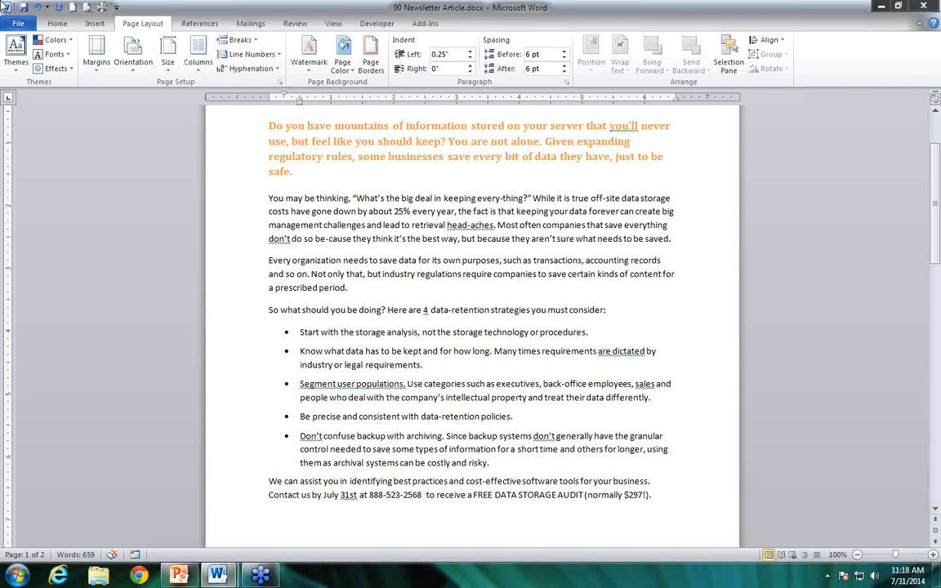
click(57, 23)
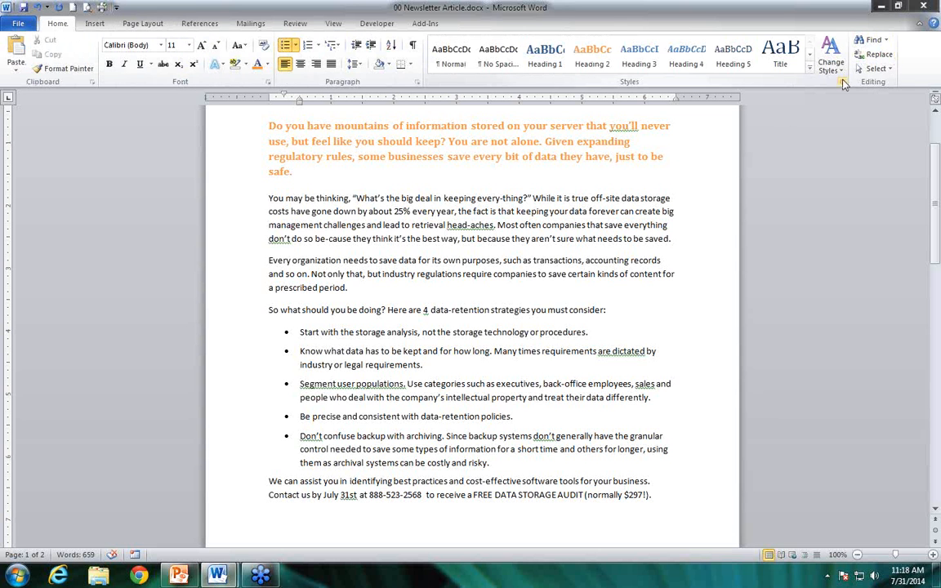
click(678, 210)
scroll(686, 208, up, 1)
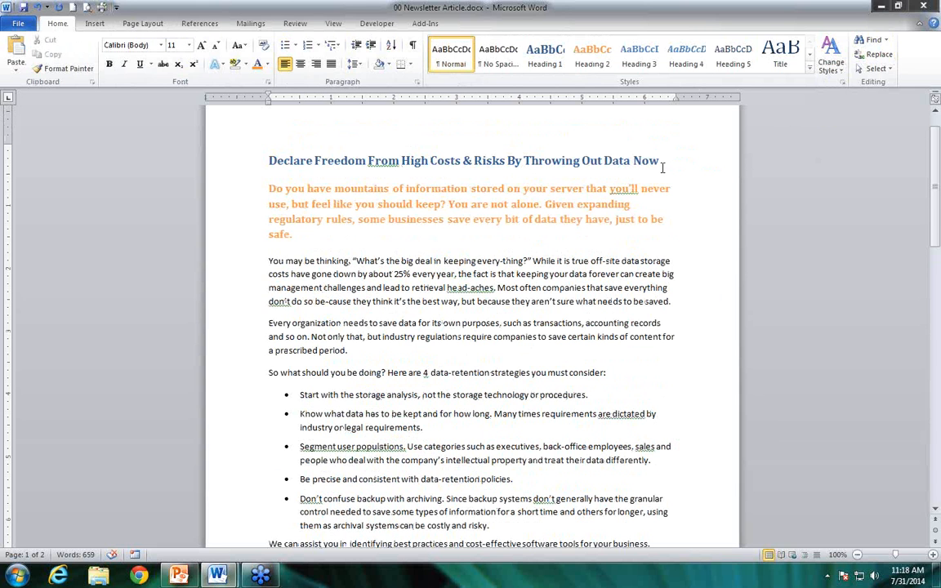
click(840, 74)
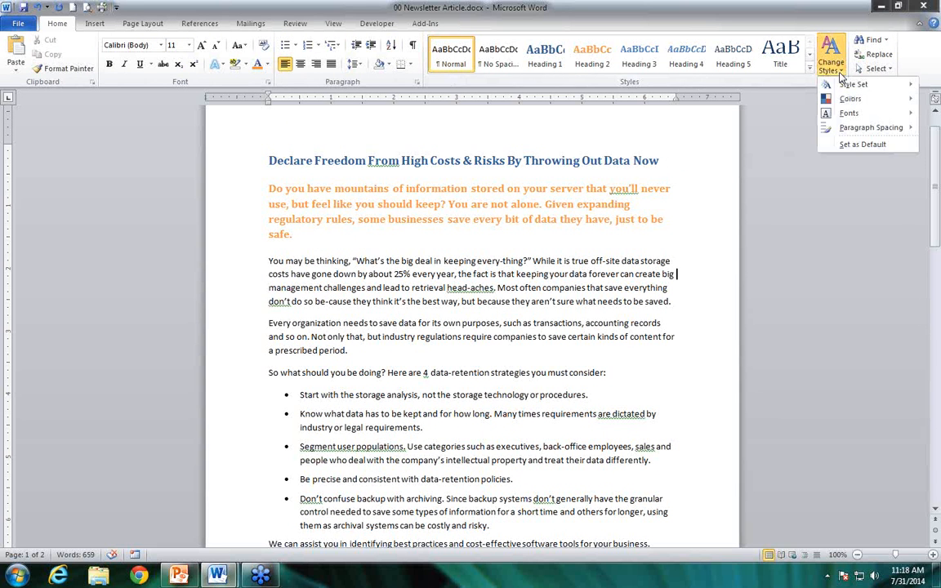
mouse_move(846, 86)
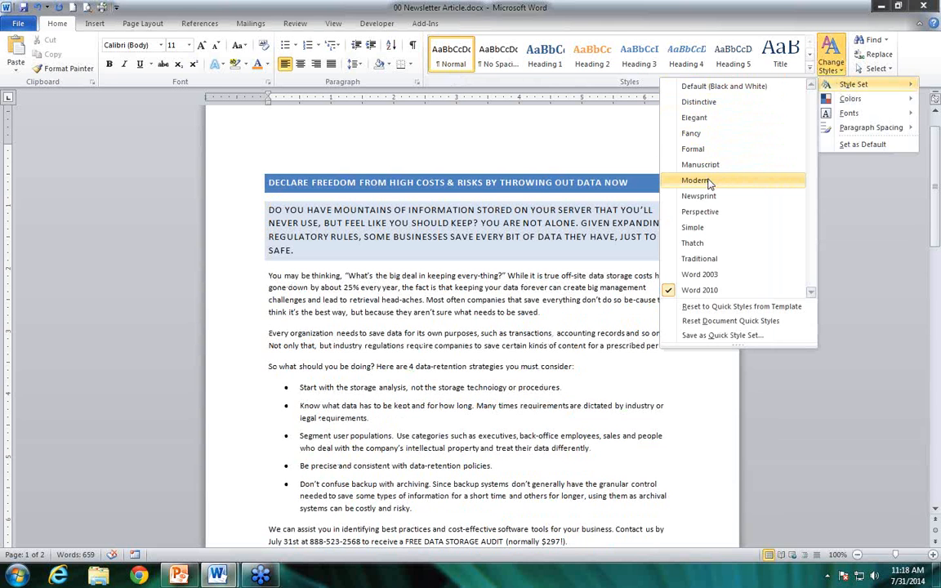
click(710, 182)
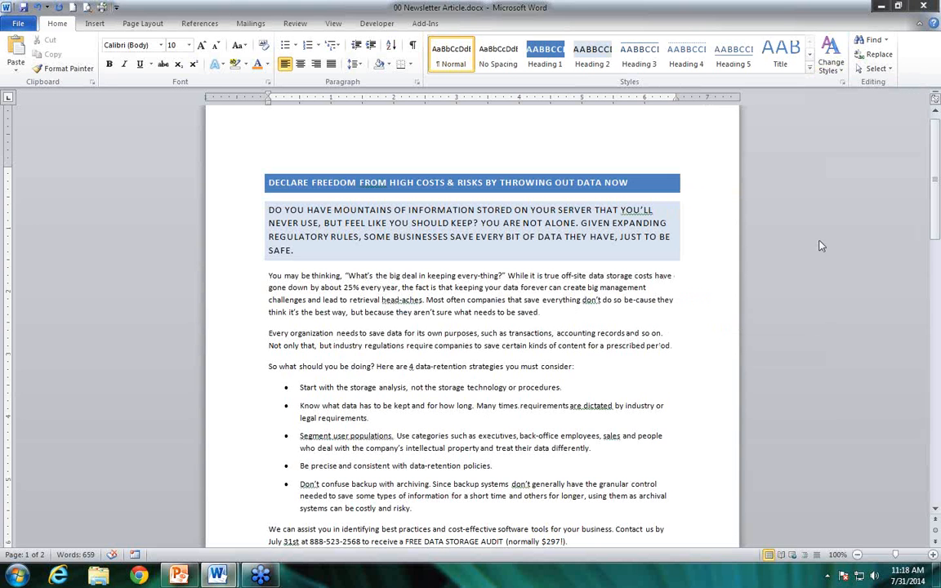
drag(936, 229, 936, 343)
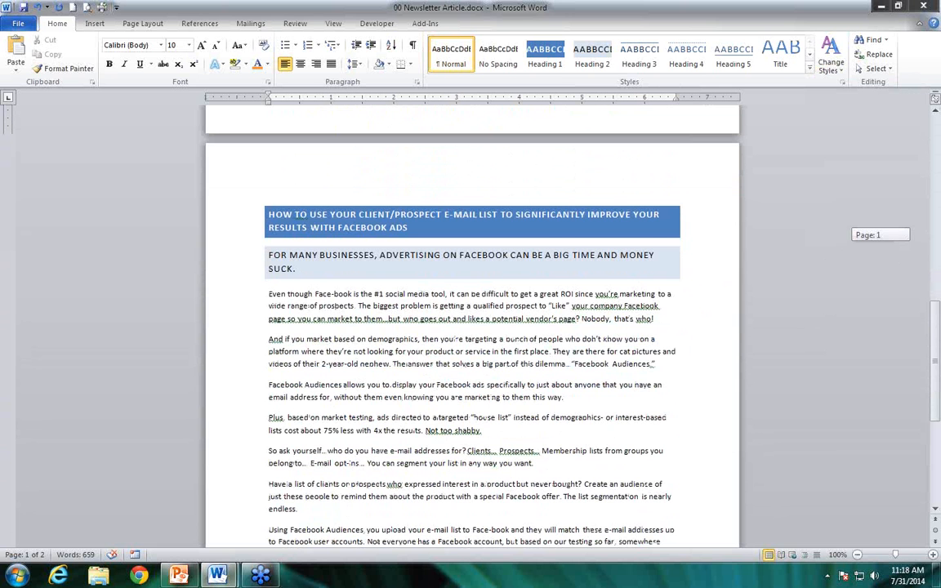
drag(936, 344, 935, 233)
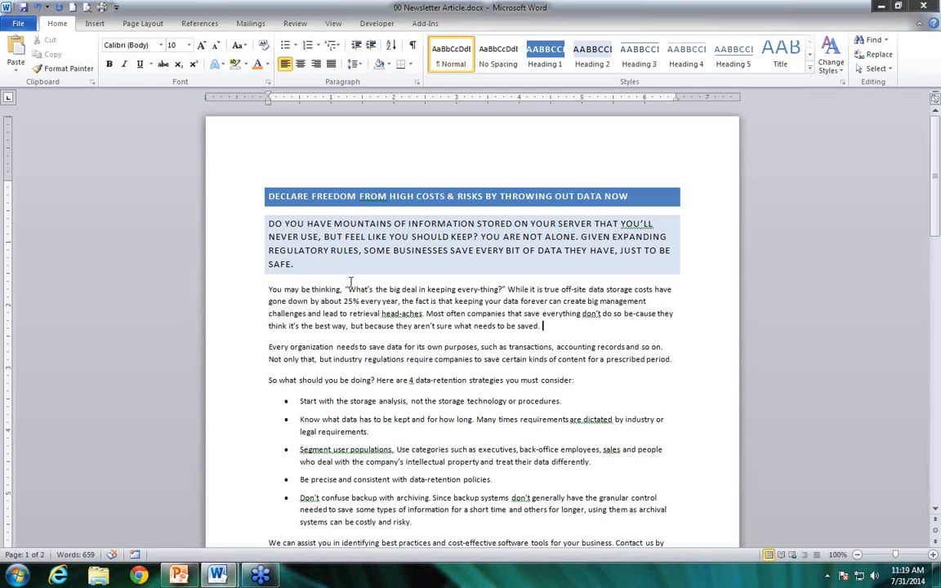
Apply the built-in Composite theme to the newsletter document
click(145, 24)
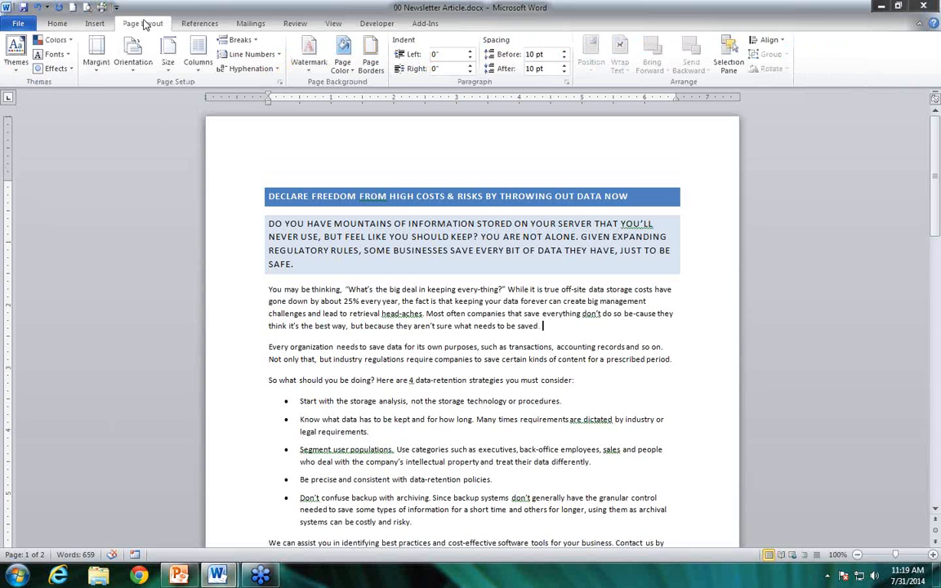
click(17, 57)
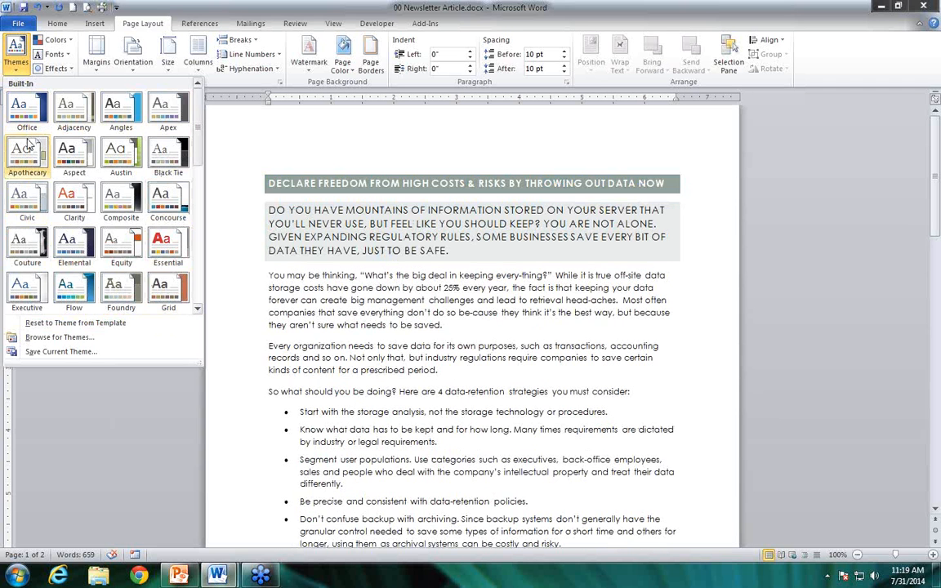
click(114, 205)
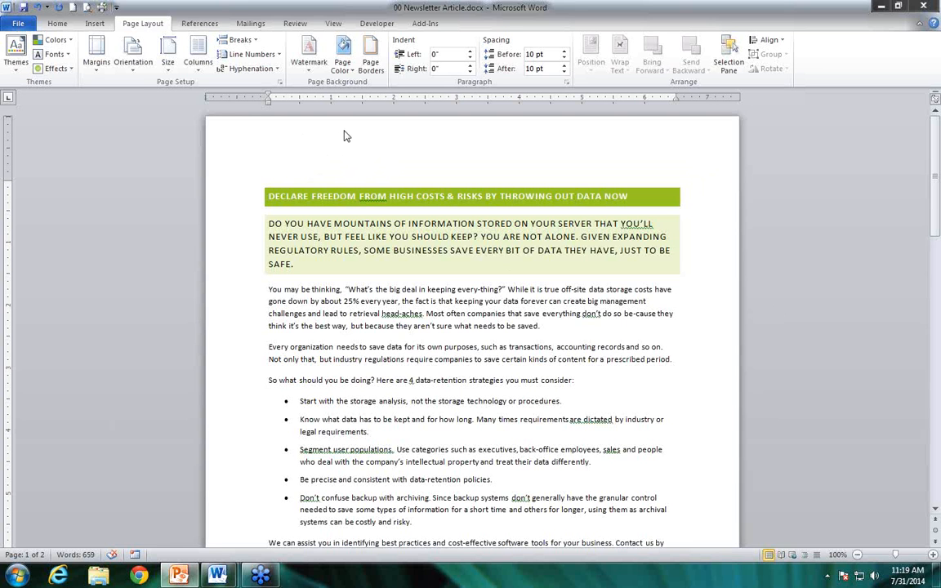
Open the page header for editing and return to the body text
click(94, 23)
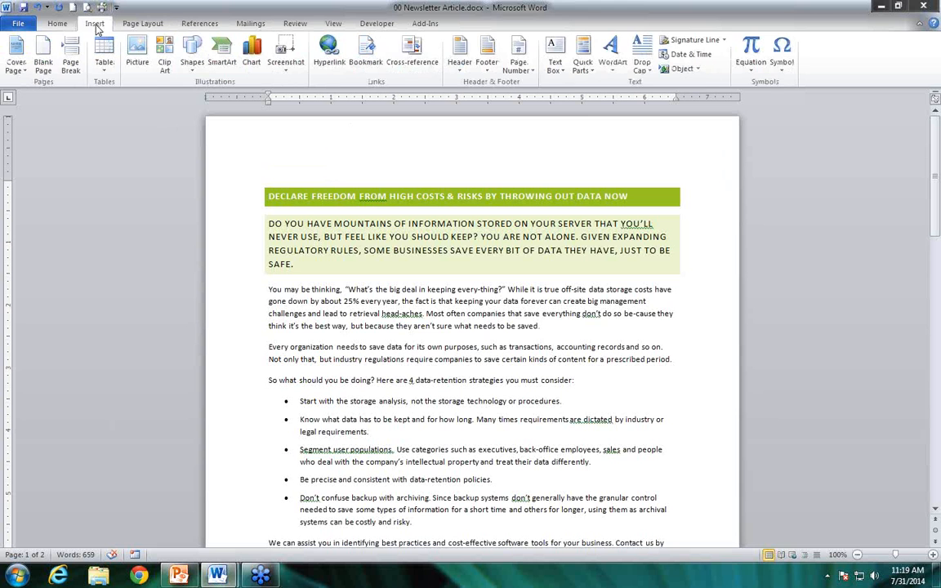
click(460, 66)
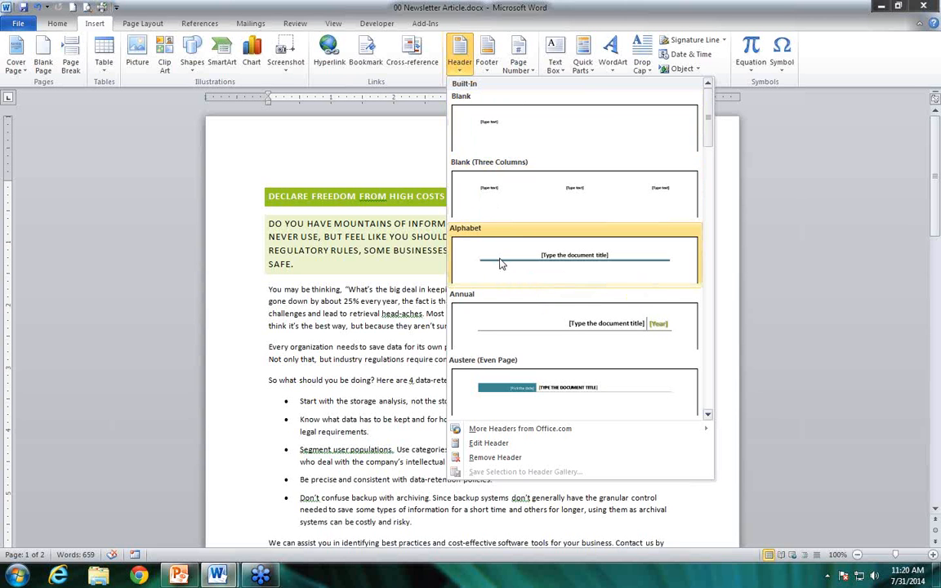
click(499, 445)
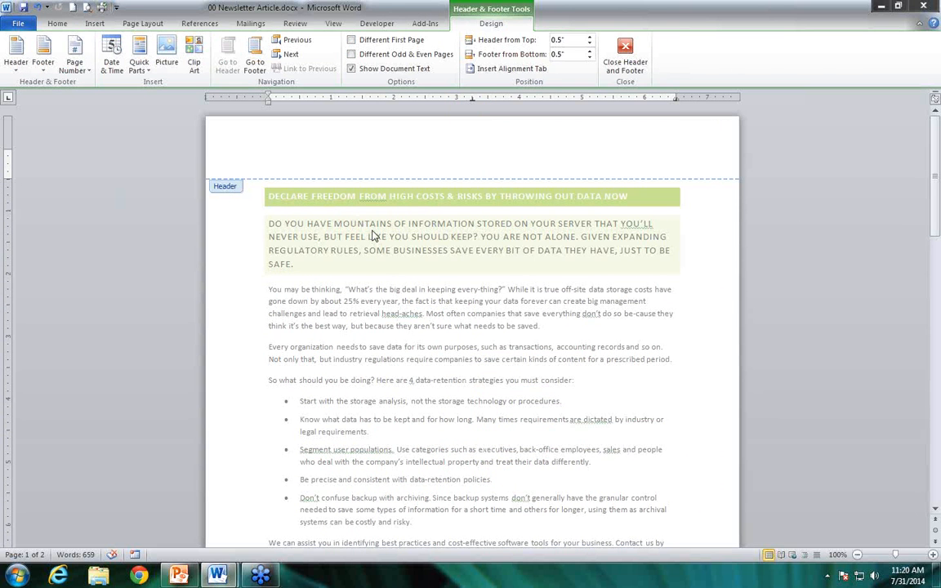
double_click(339, 213)
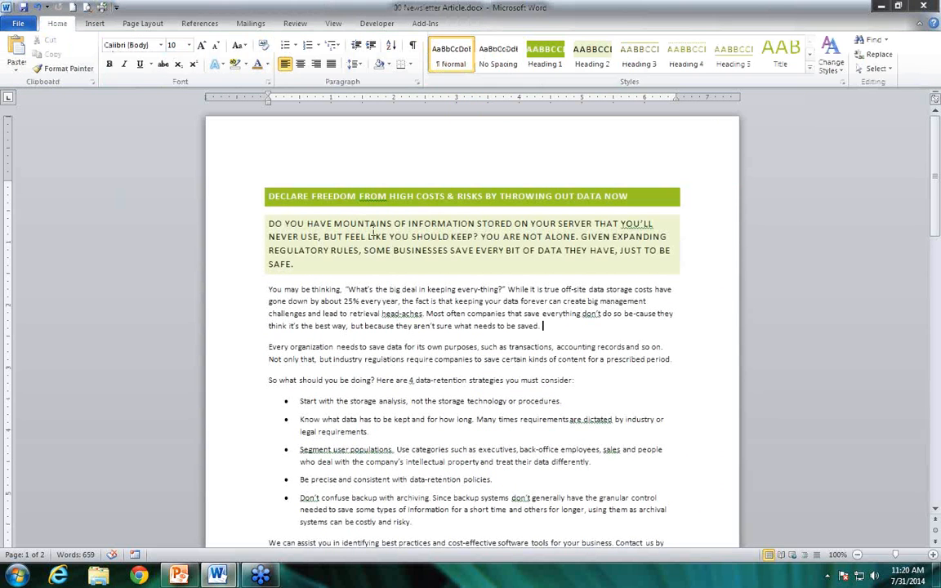
Reopen the page header and insert the picture CSS_logo_small.jpg from the Pictures library
double_click(283, 142)
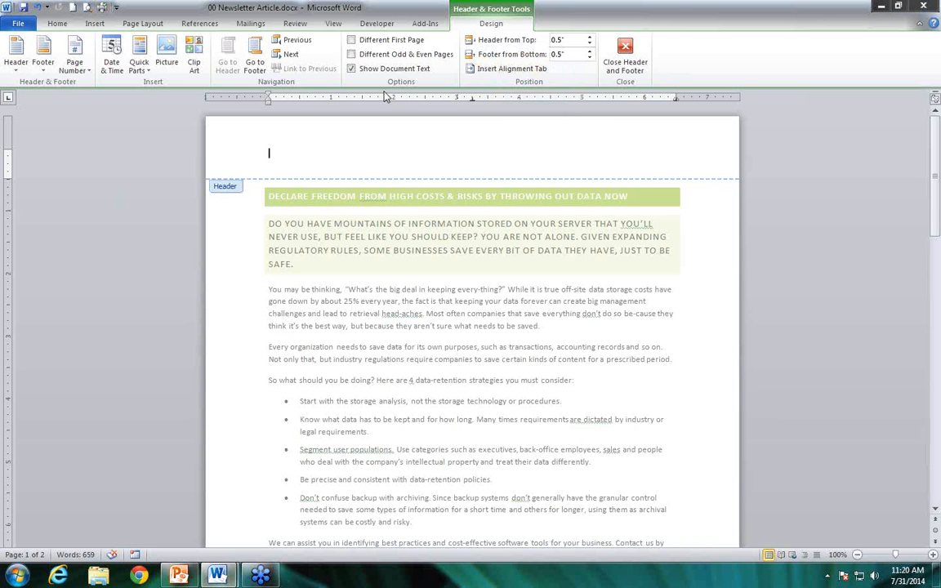
click(169, 59)
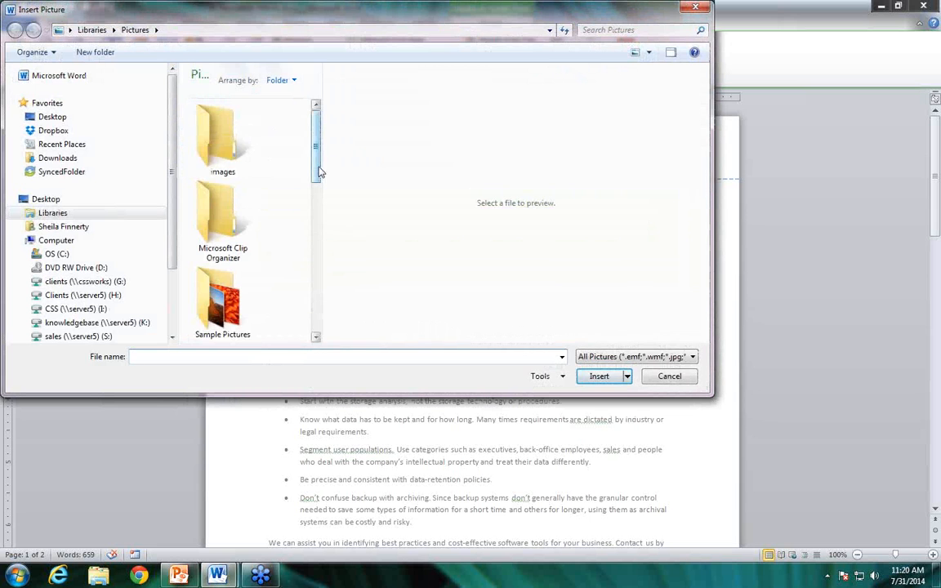
drag(316, 164, 308, 253)
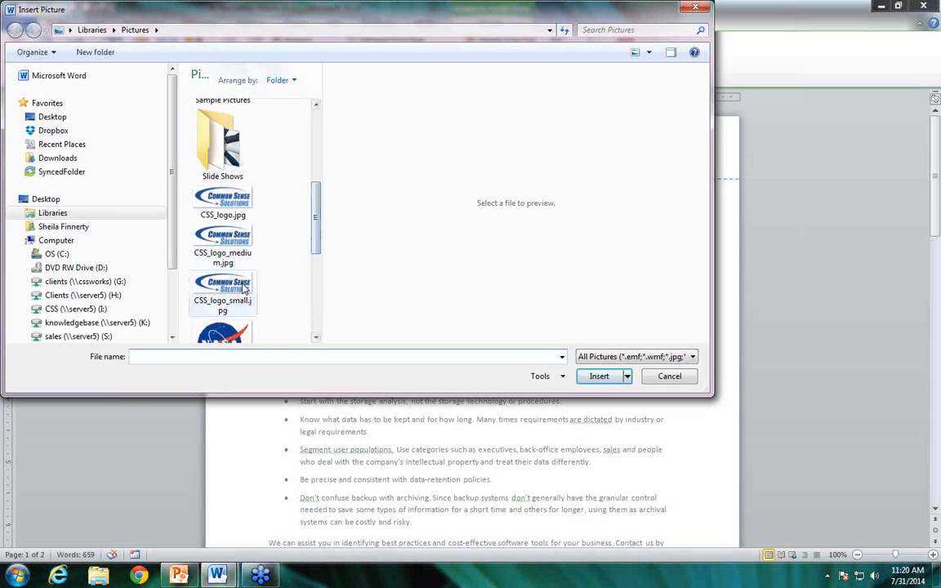
click(223, 286)
click(599, 376)
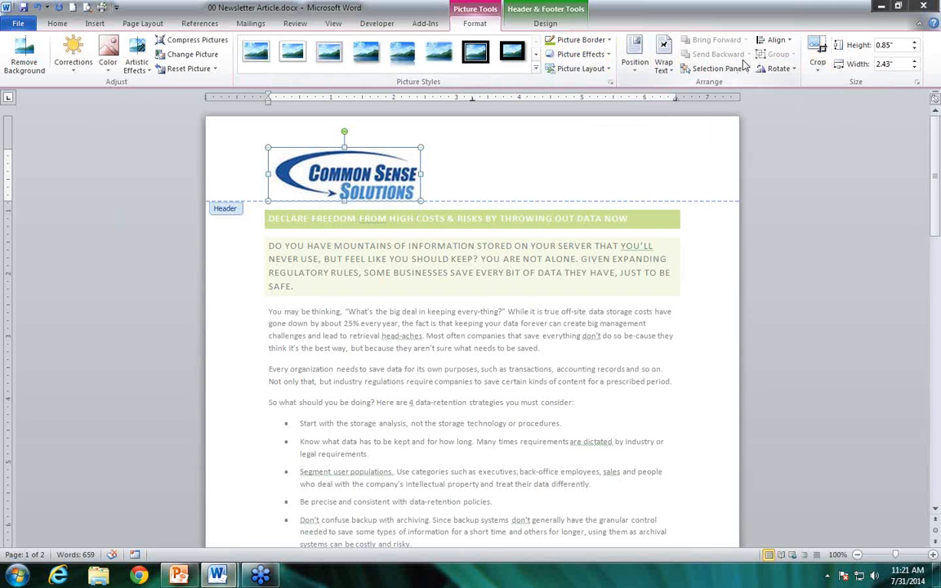
Set the header logo's text wrapping to Square and move it up and slightly left, clear of the article title
click(673, 73)
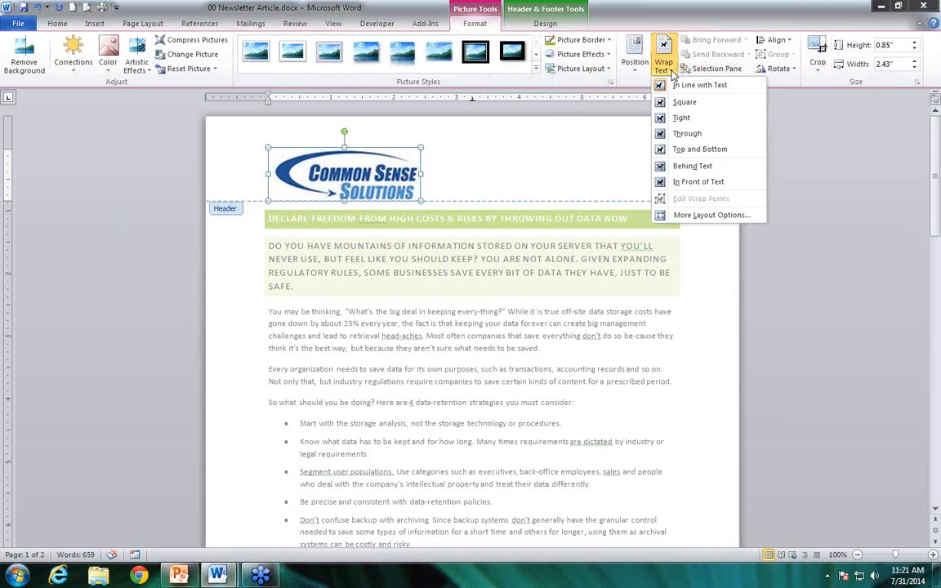
click(682, 99)
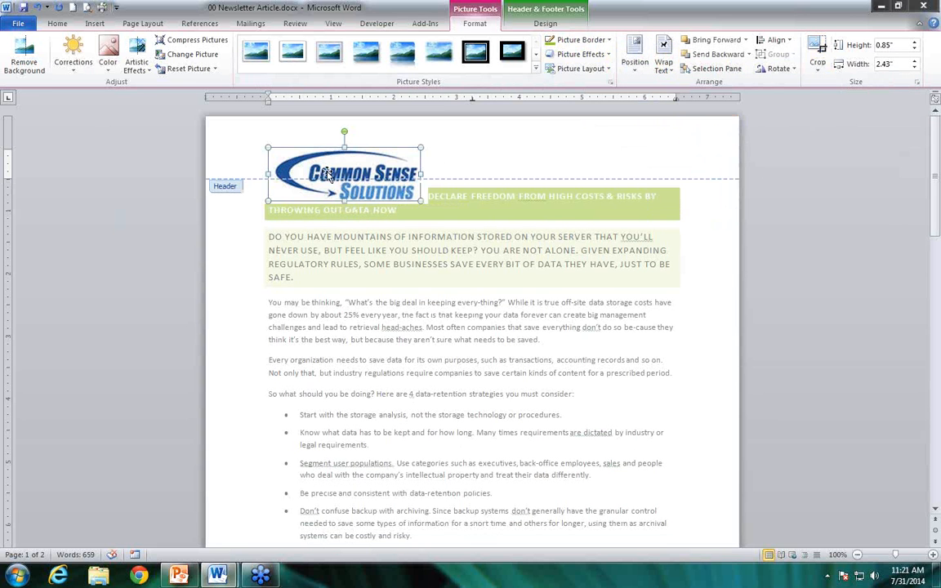
drag(310, 159, 297, 140)
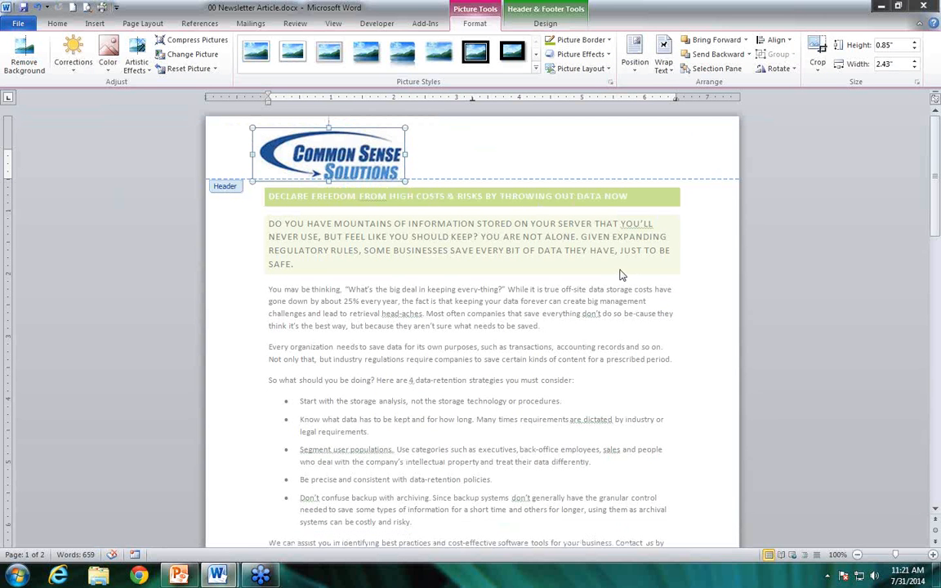
Set the header-from-top and footer-from-bottom distances to 0.8" and reposition the logo slightly up and left in the header
click(545, 22)
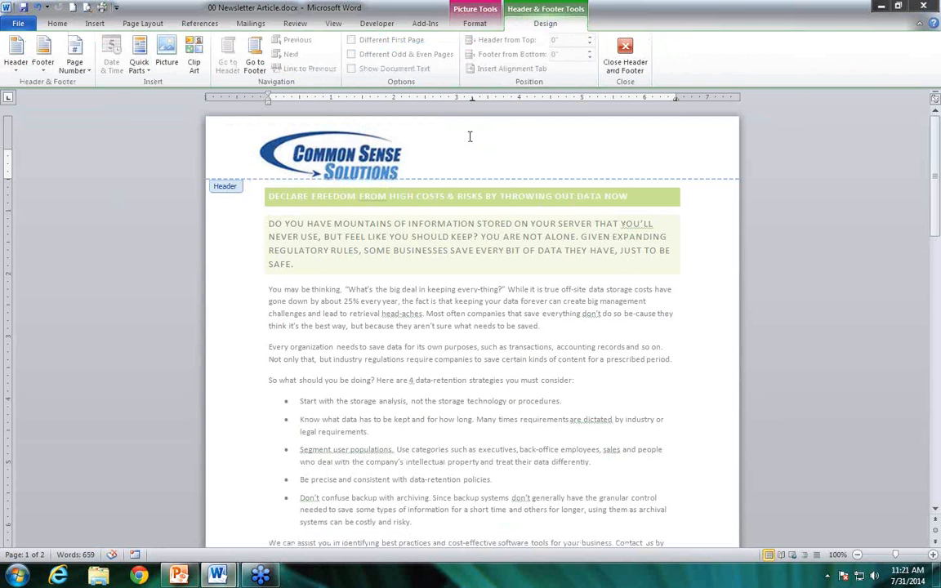
click(423, 124)
click(589, 40)
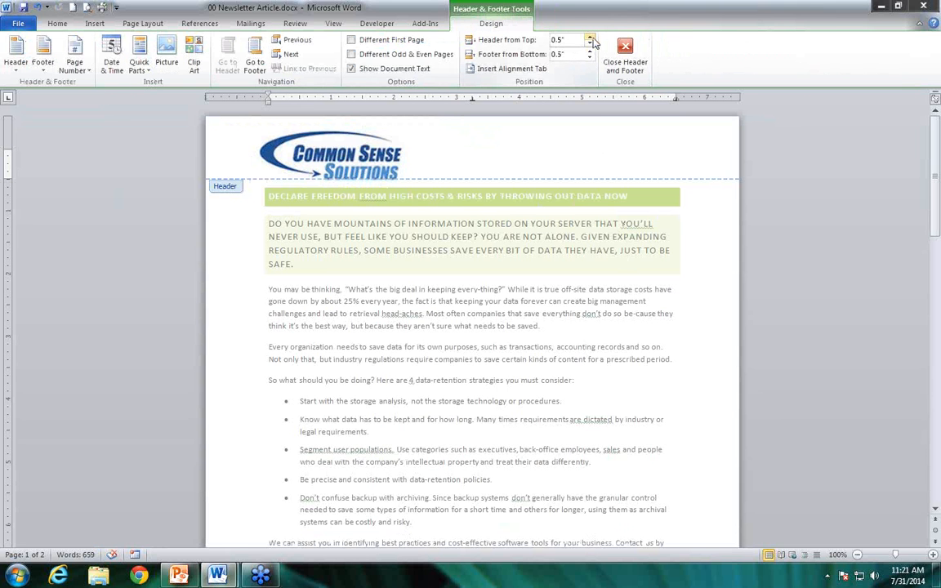
click(590, 39)
click(589, 39)
click(590, 51)
click(589, 51)
drag(327, 162, 322, 139)
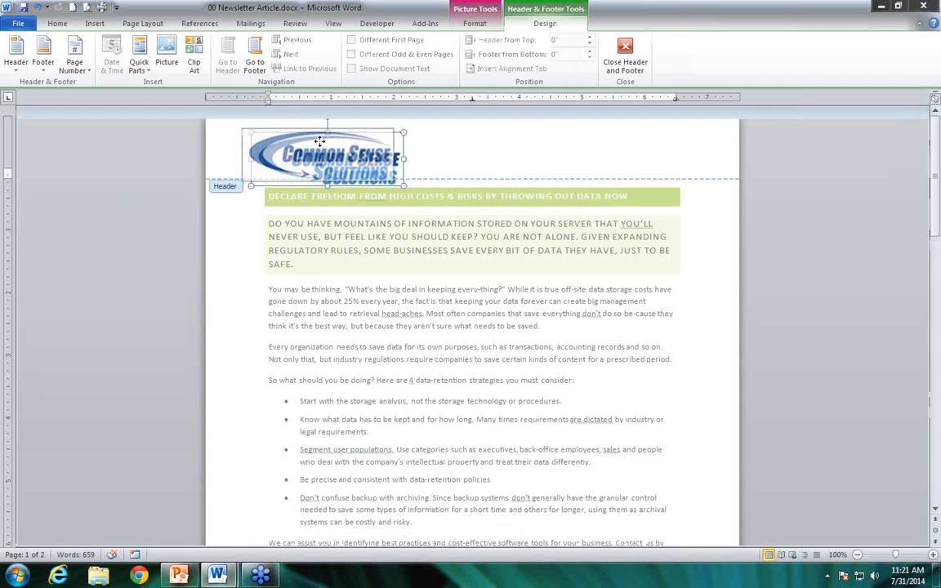
click(495, 145)
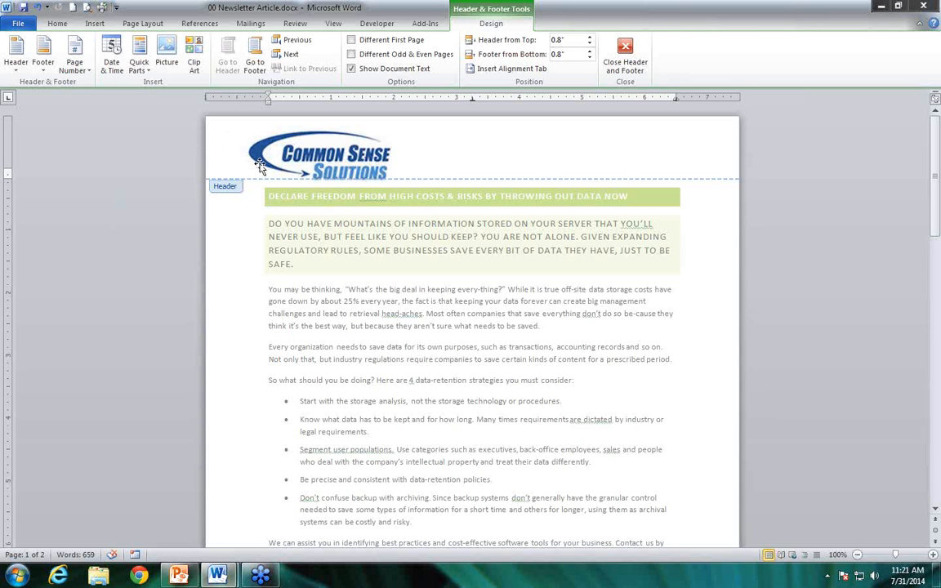
Draw a text box about 3.06" wide and 0.7" high in the header, on the side opposite the logo
click(93, 24)
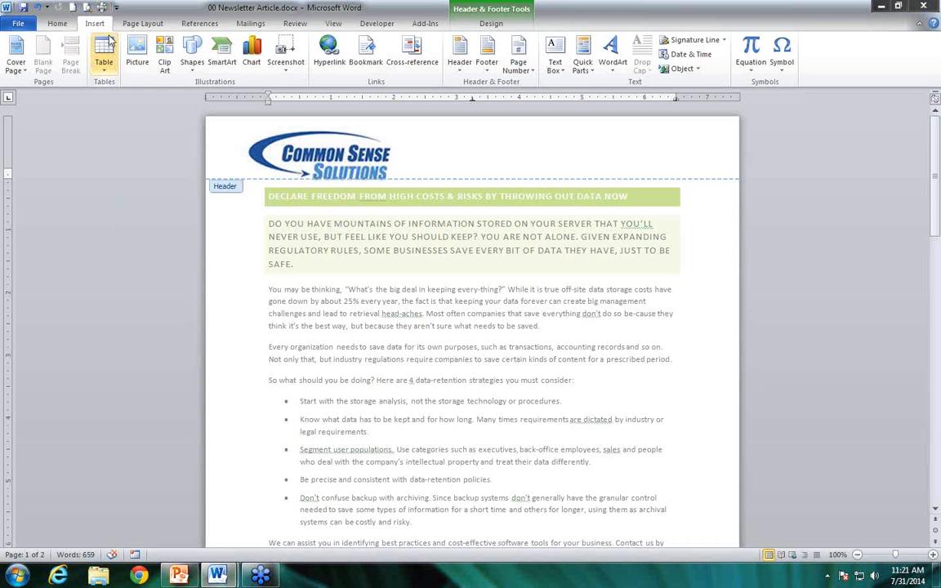
click(555, 70)
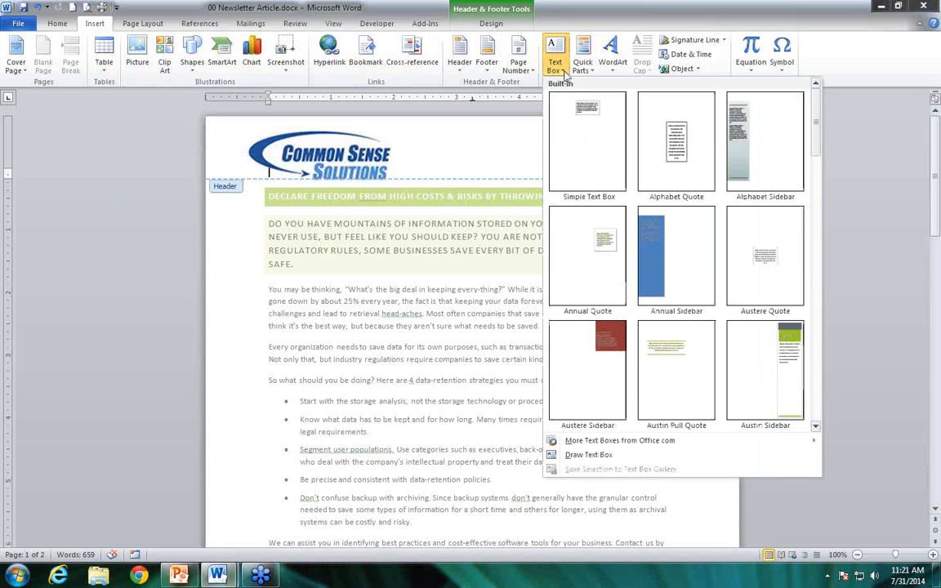
click(589, 455)
mouse_move(523, 135)
mouse_down()
mouse_move(527, 157)
mouse_move(714, 176)
mouse_up()
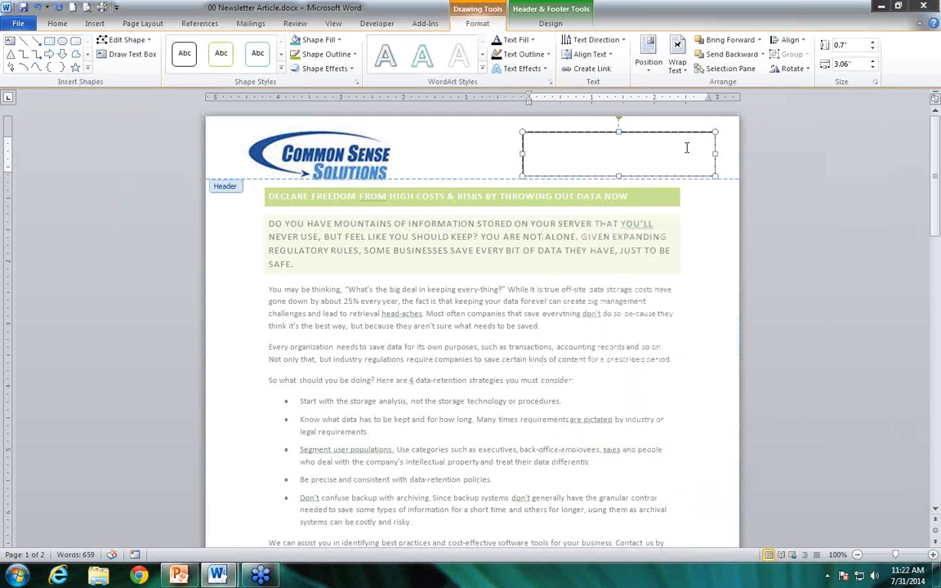
Enter "Common Sense Solutions" in the header text box, with the company's phone number on a second line
text(Common Sense Solutions)
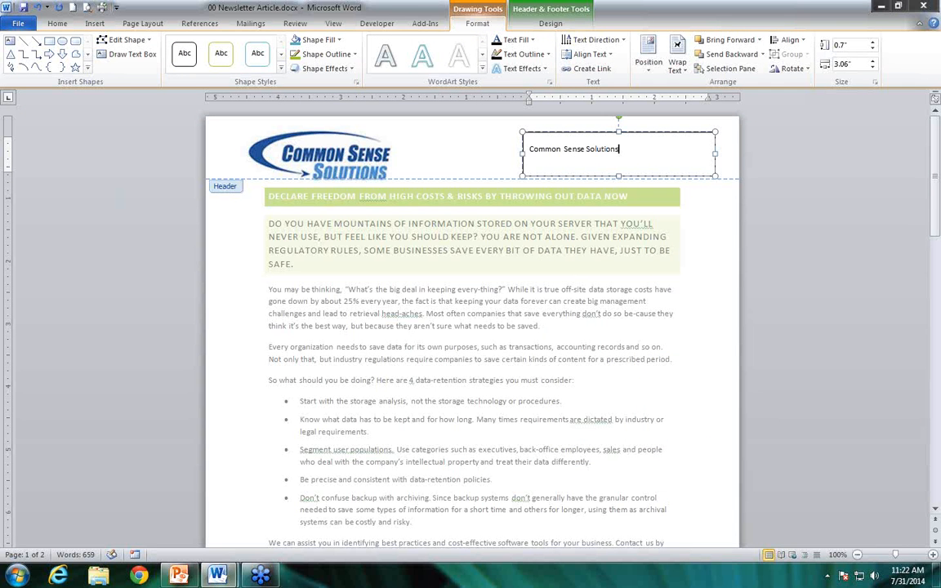
key(Return)
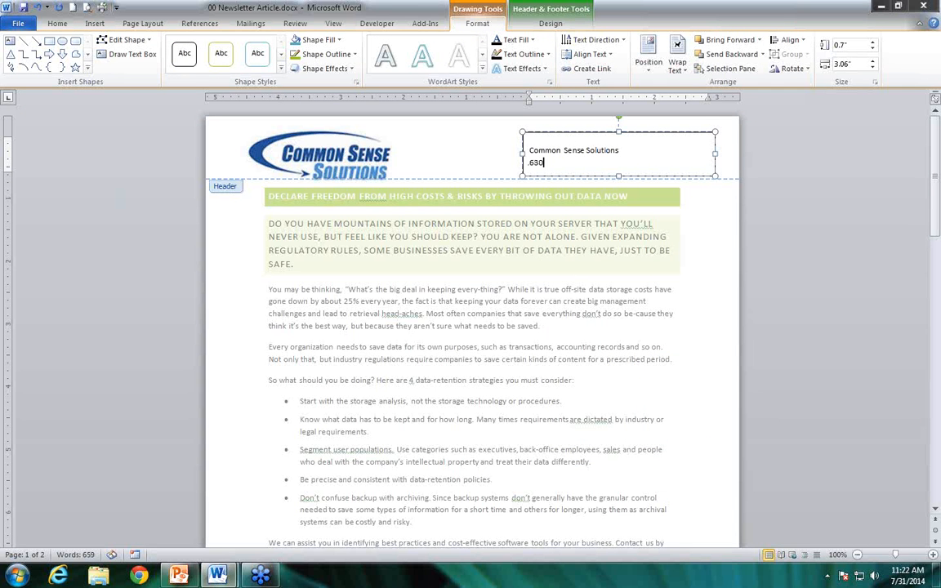
Right-align the company name and phone number in the header text box
drag(611, 171, 576, 159)
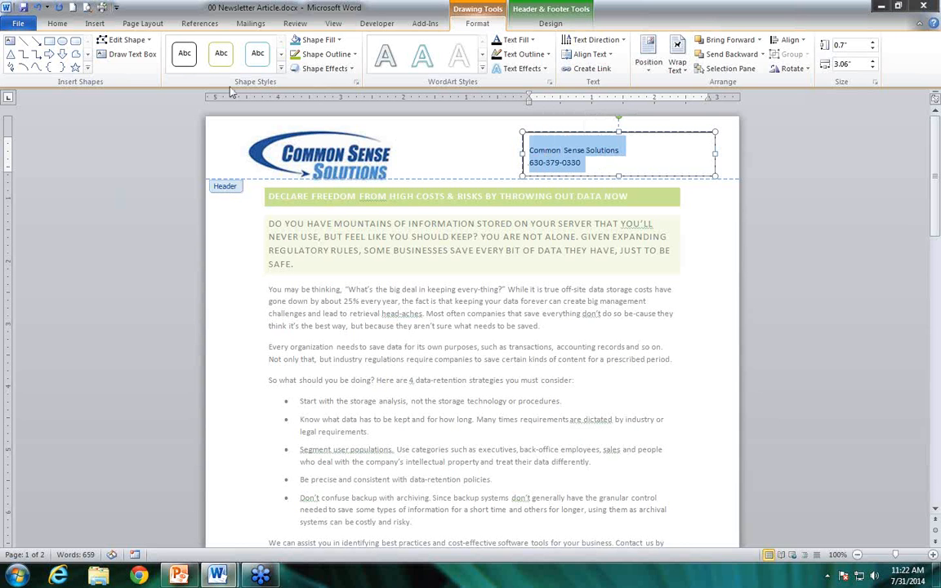
click(58, 23)
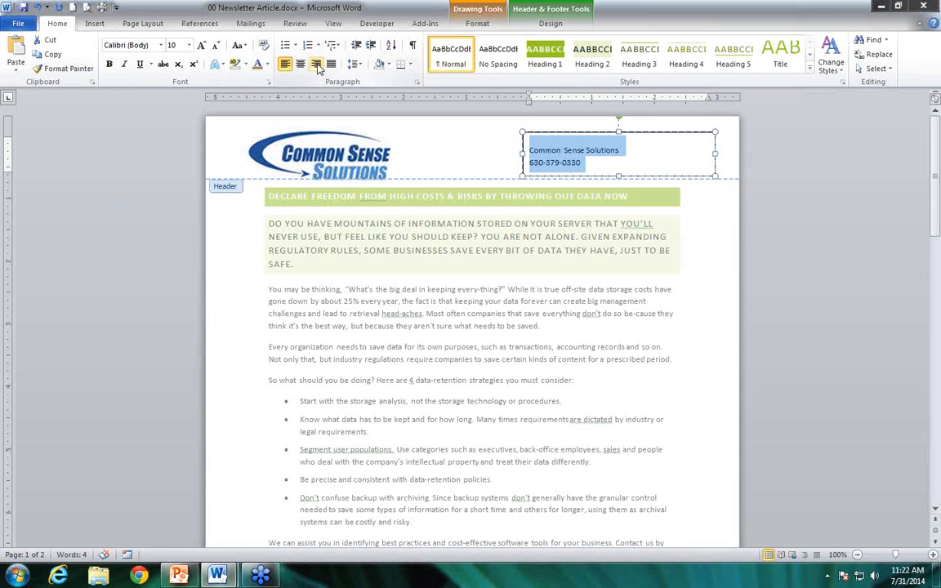
click(317, 64)
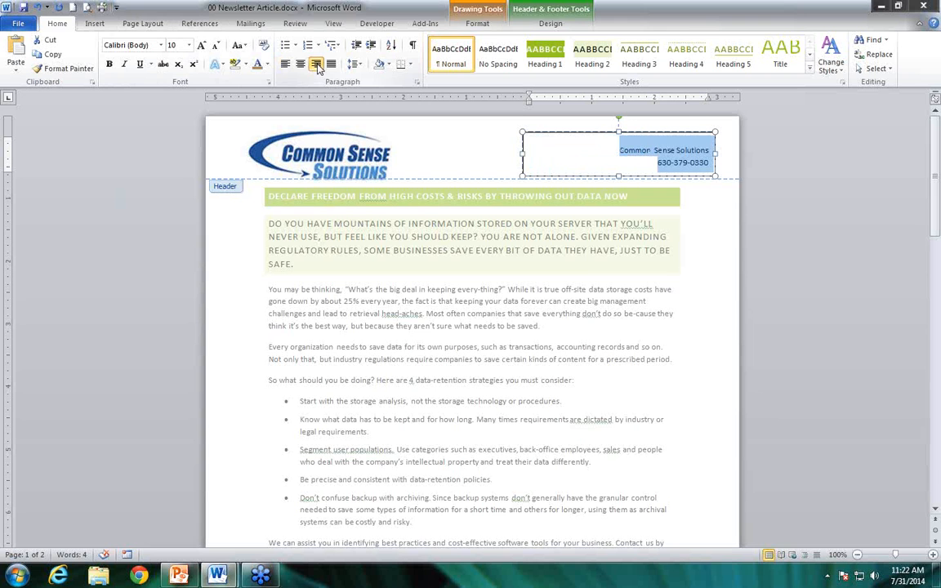
click(514, 144)
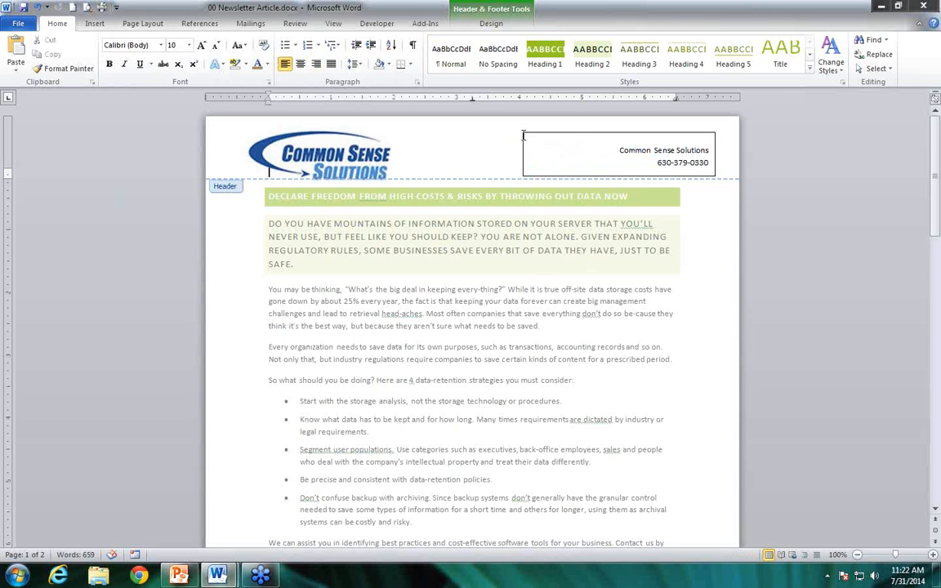
Remove the outline from the header text box containing the company name and phone number
click(563, 132)
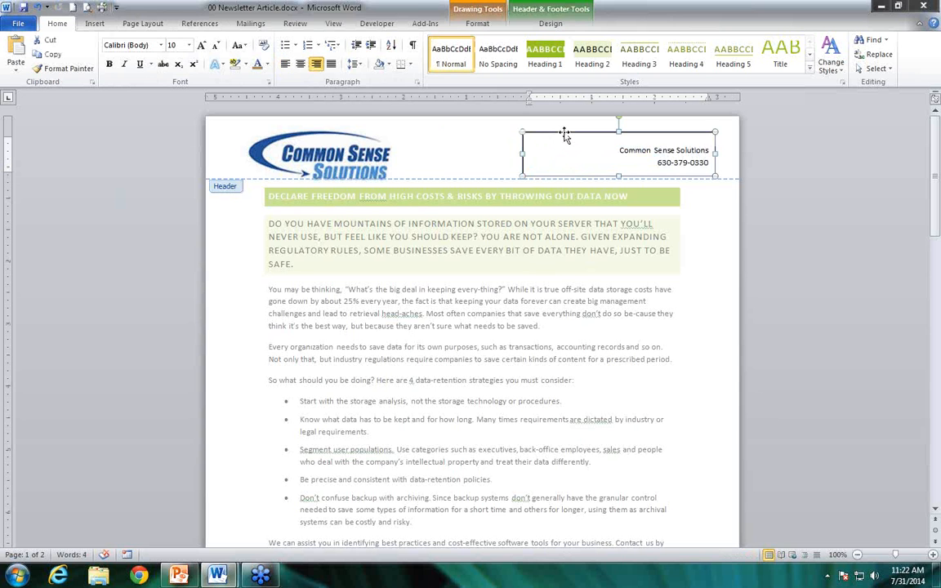
click(478, 24)
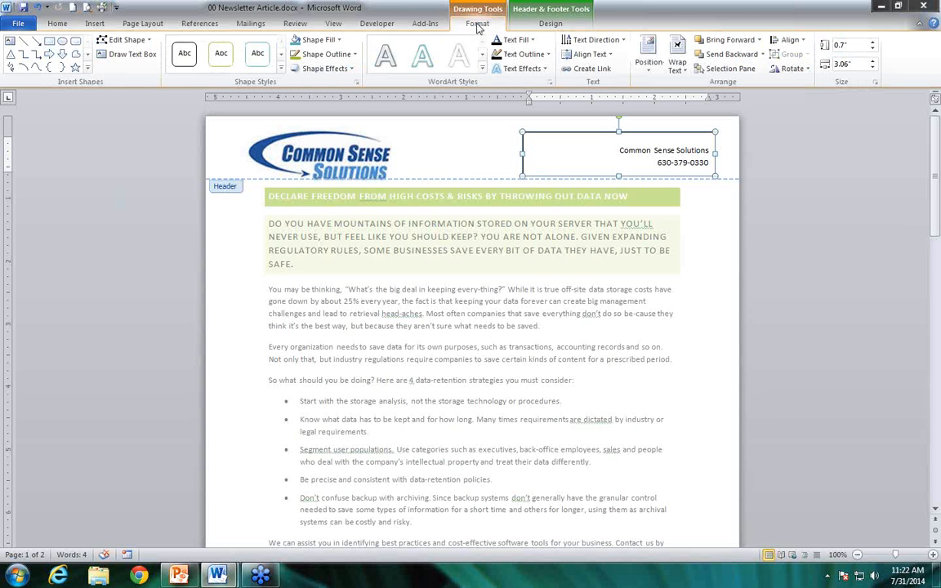
right_click(578, 135)
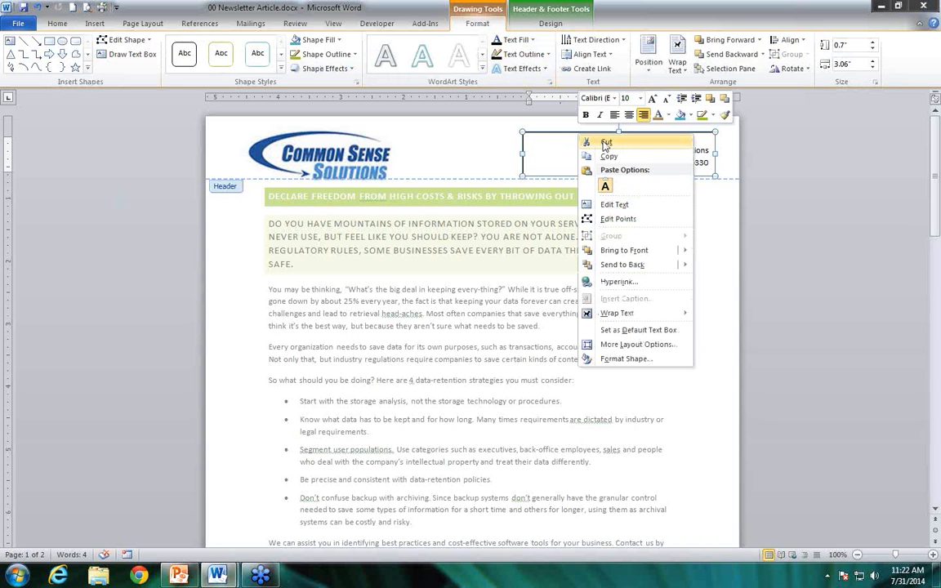
click(315, 53)
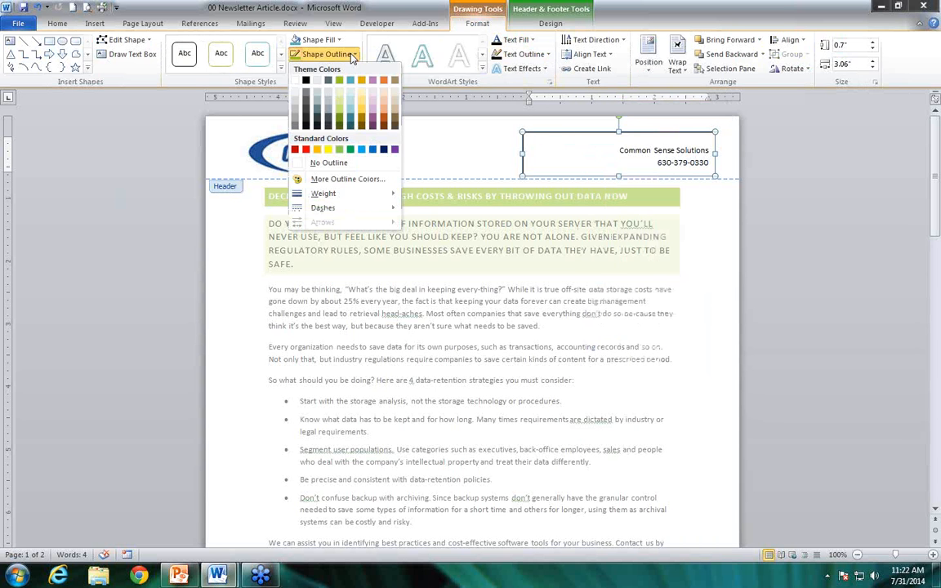
click(328, 164)
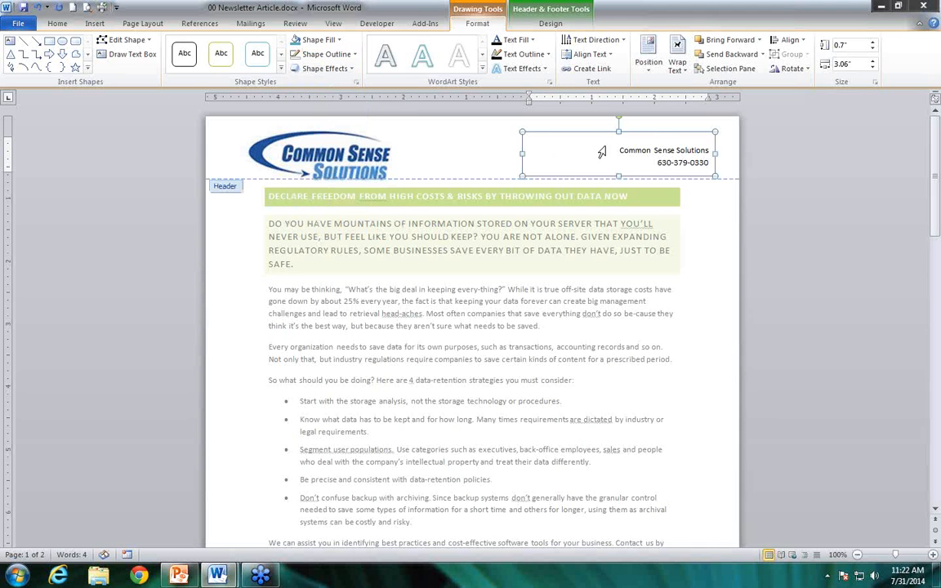
right_click(653, 136)
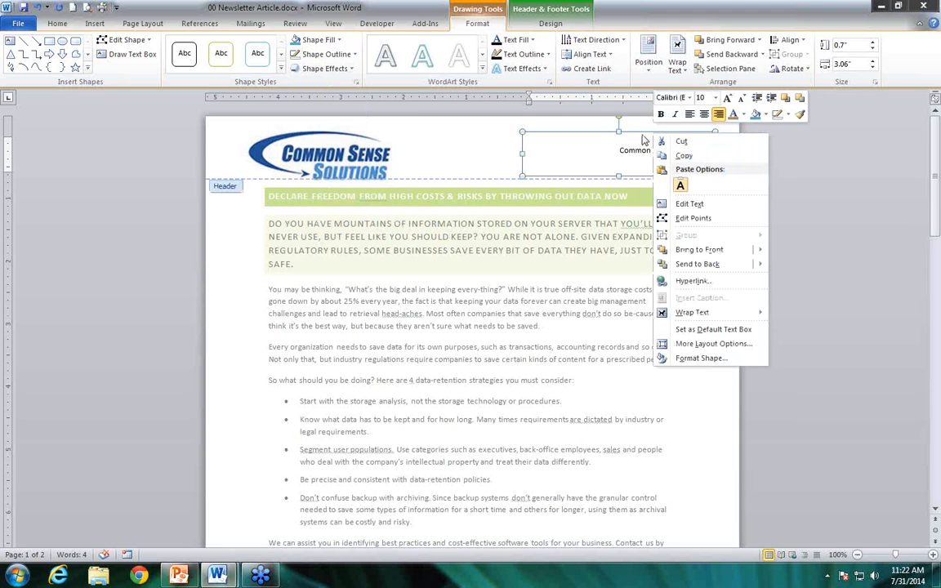
click(638, 135)
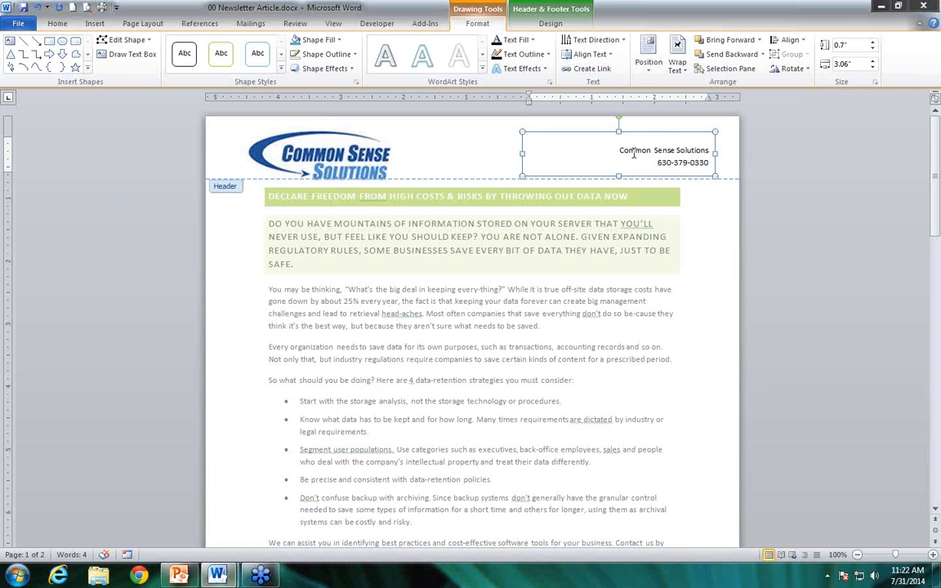
Deselect the header text box and close the header to return to the newsletter body
click(481, 154)
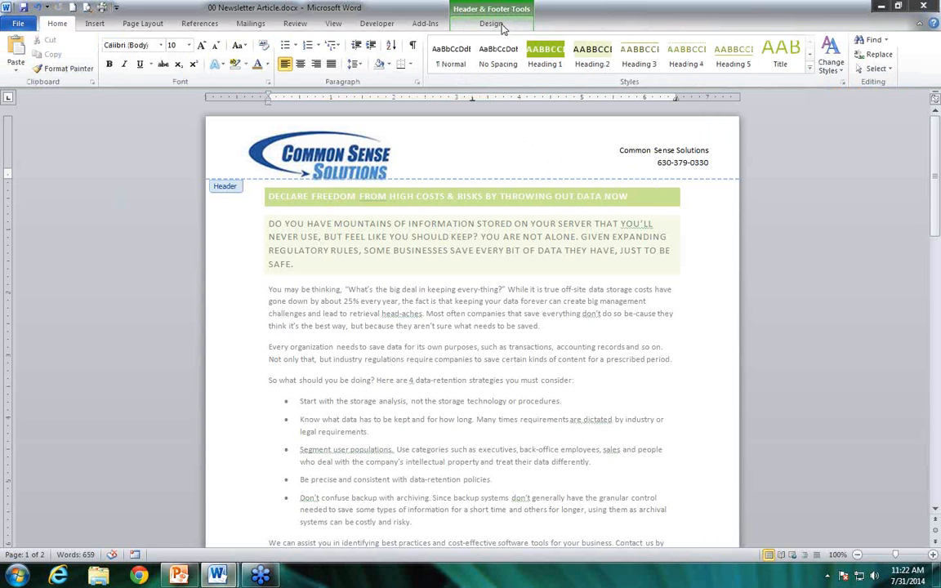
click(497, 26)
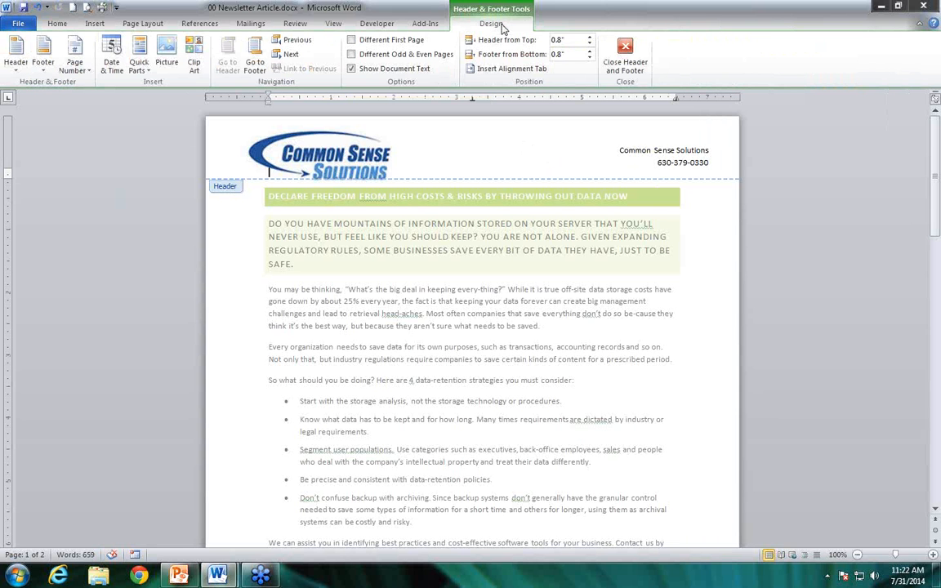
click(642, 52)
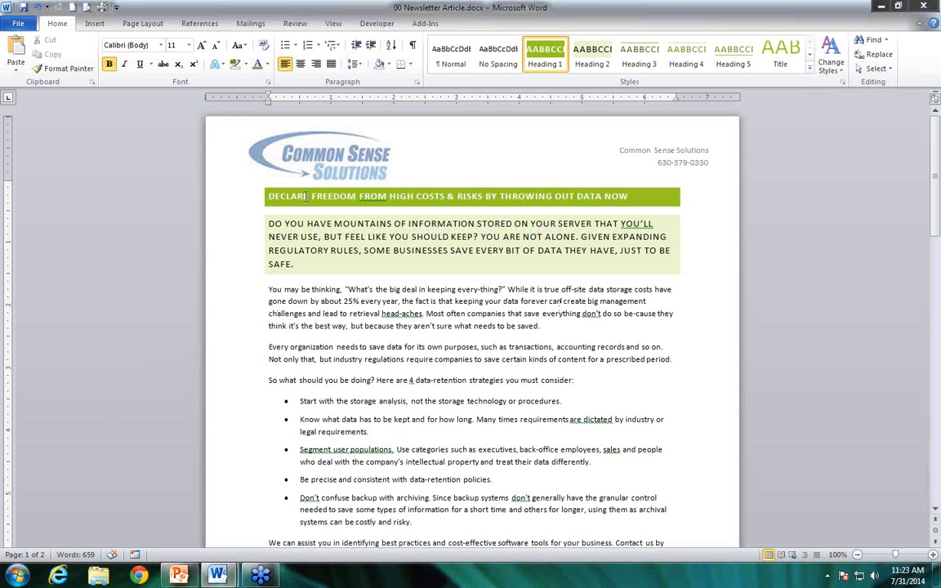
Set the top page margin to 1.5" for the whole document
click(146, 25)
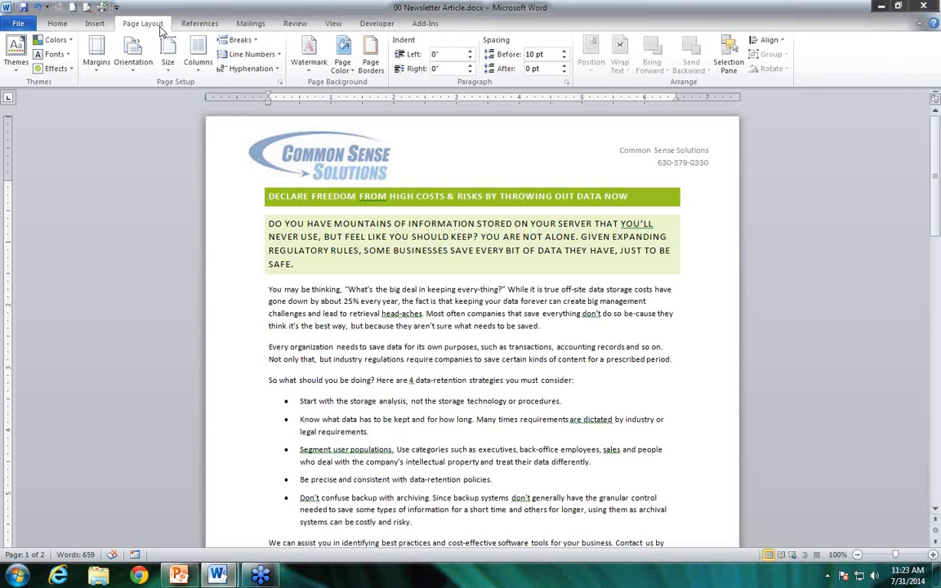
click(97, 57)
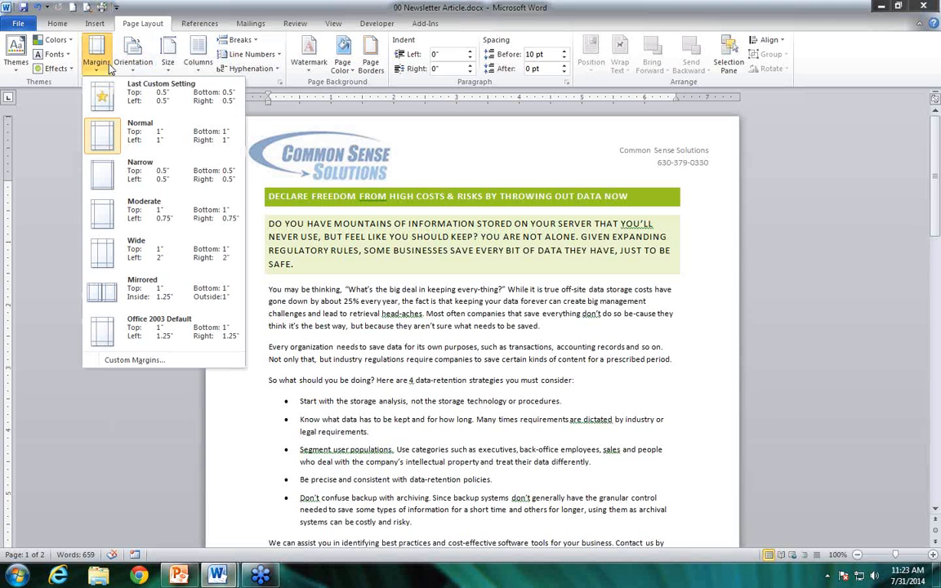
click(135, 360)
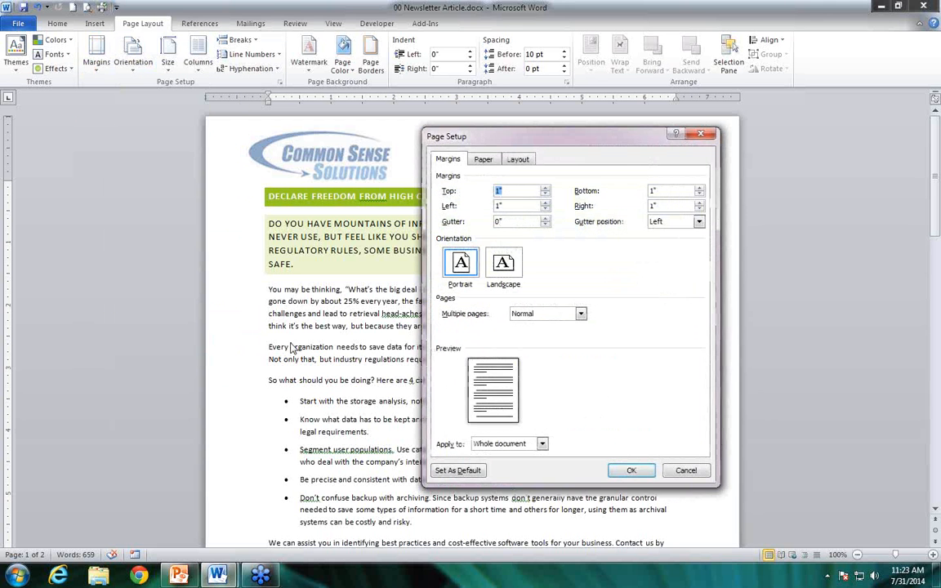
click(545, 187)
click(545, 187)
click(545, 188)
click(545, 187)
click(545, 187)
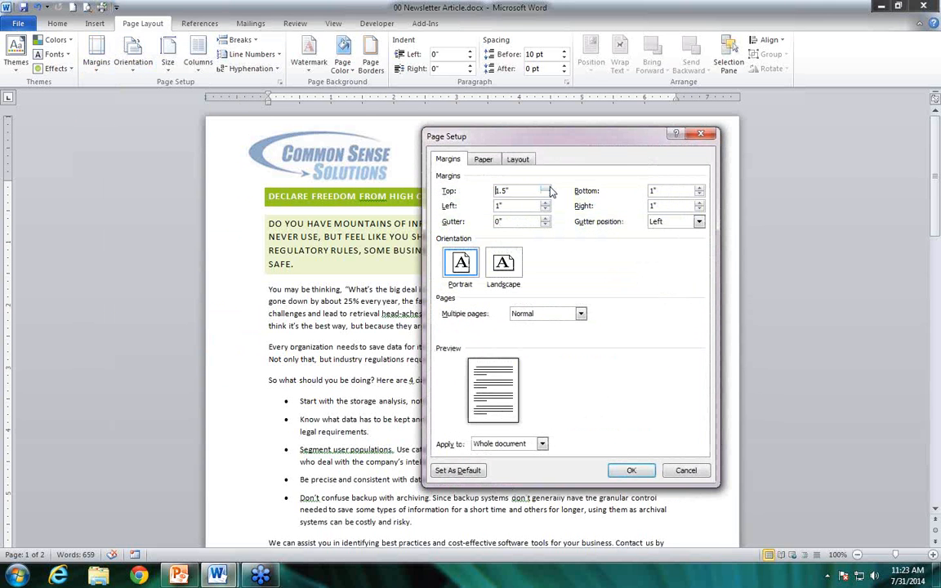
click(628, 470)
click(546, 407)
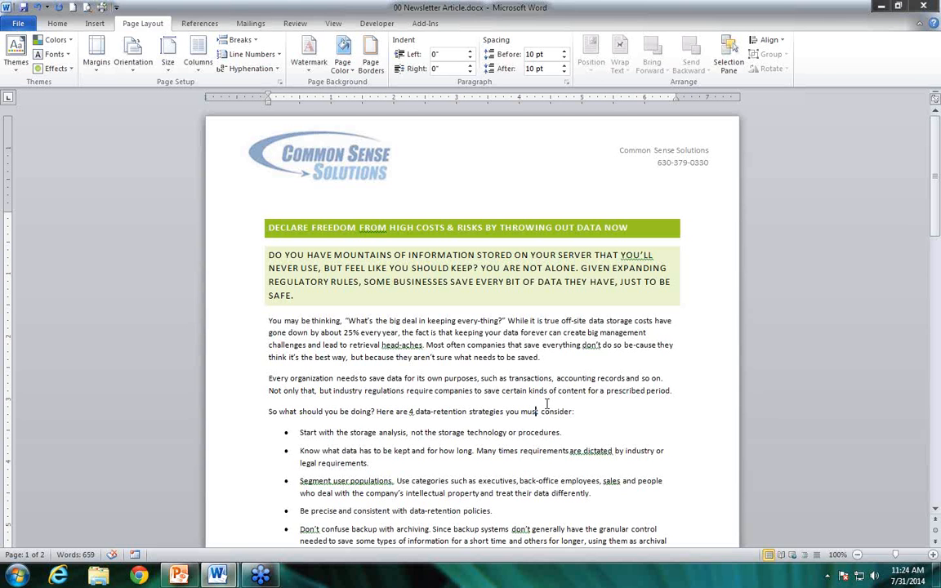
Reopen the header and enlarge the logo to 1.01" high by 2.9" wide
double_click(352, 169)
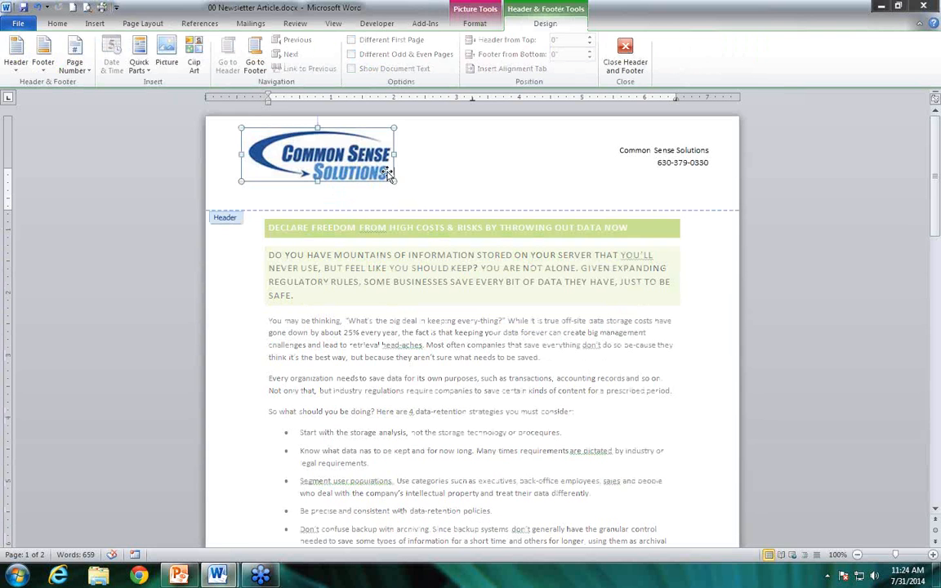
click(474, 23)
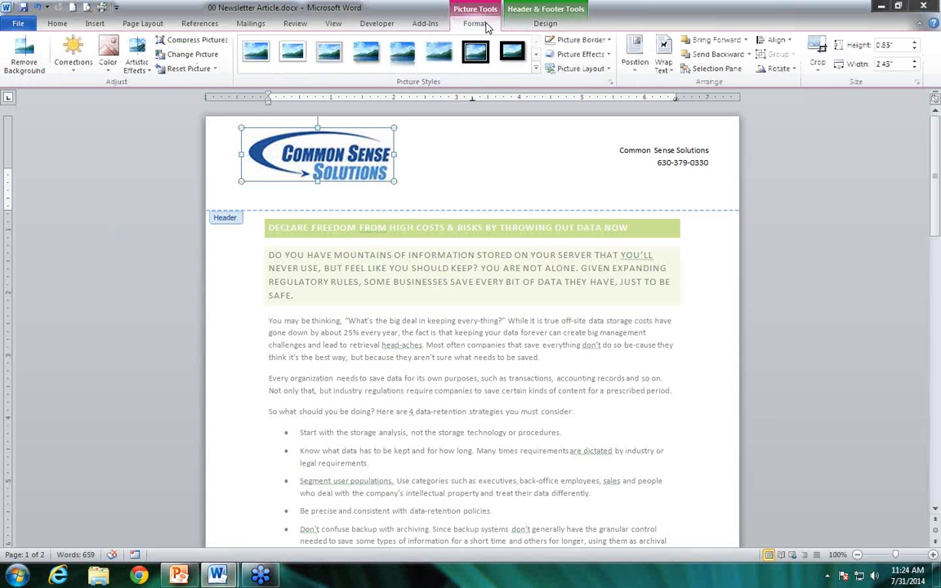
click(915, 61)
click(915, 61)
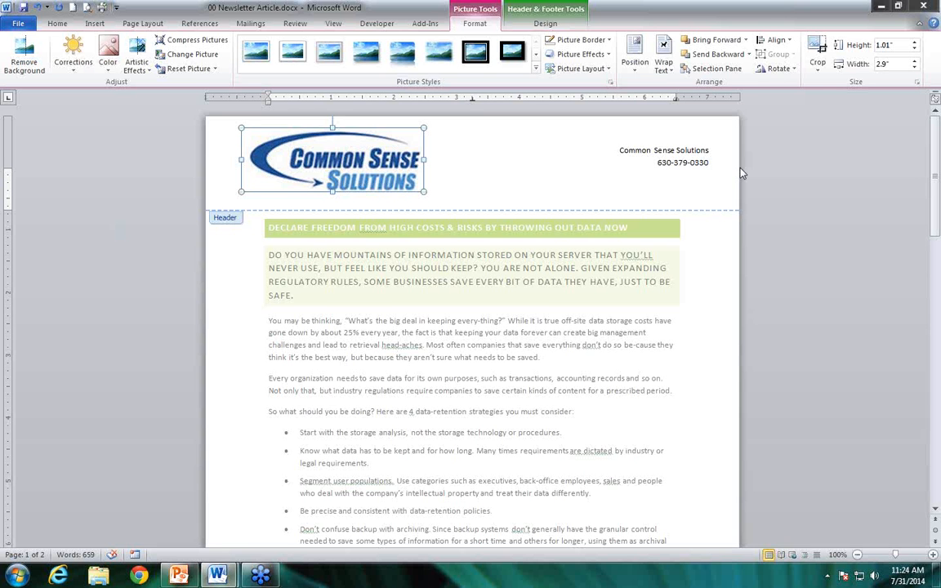
Crop the blank strip off the left side of the header logo, bringing its width to about 2.79"
click(818, 48)
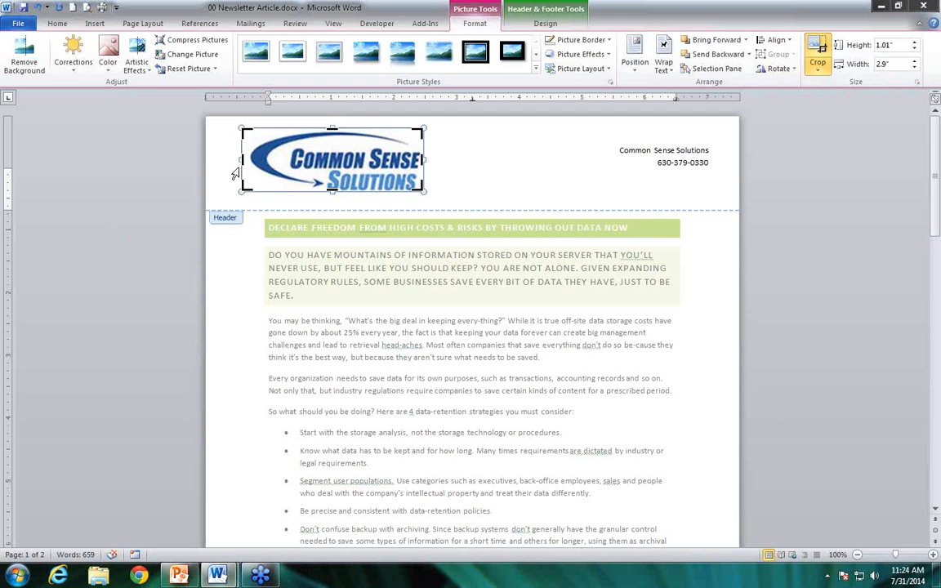
drag(241, 160, 246, 160)
drag(240, 160, 249, 160)
click(449, 157)
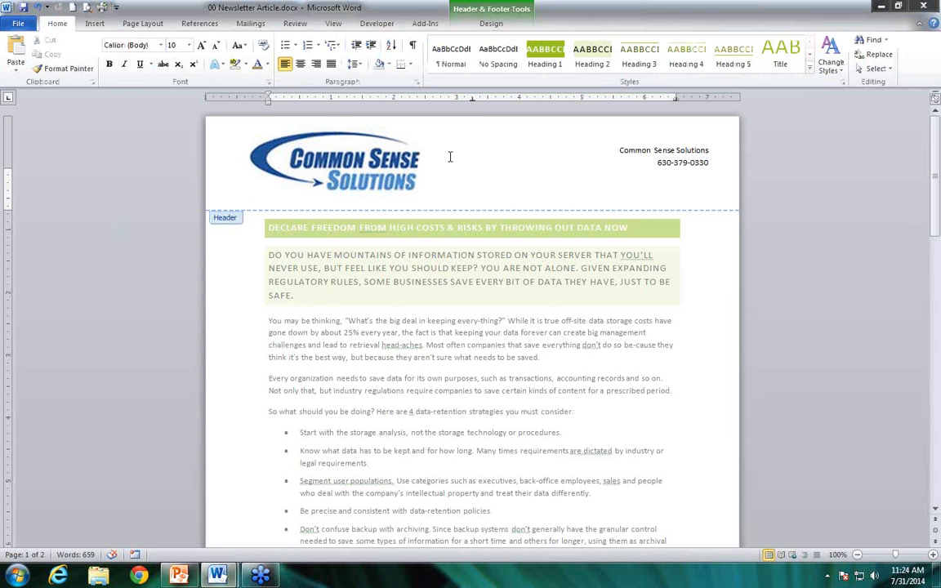
click(302, 144)
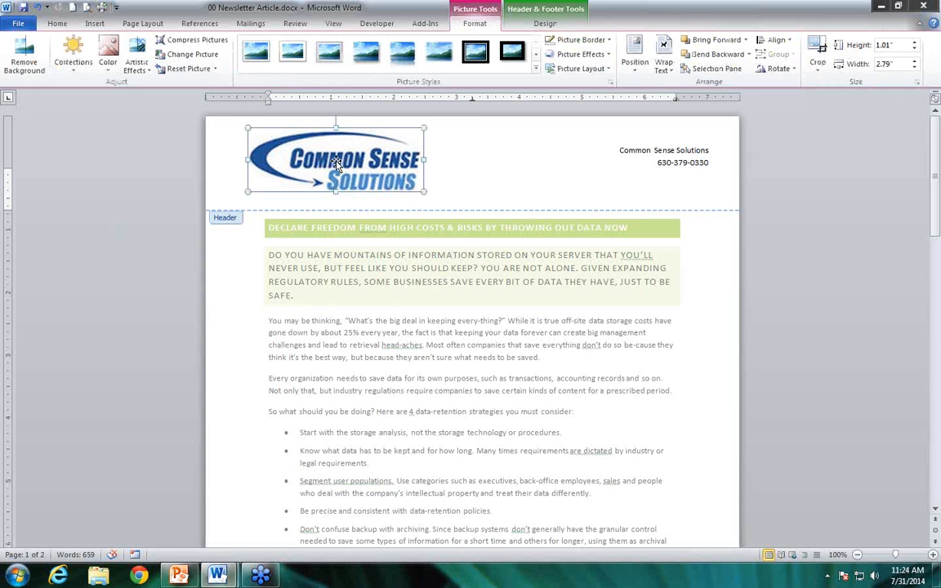
click(476, 157)
click(250, 156)
click(510, 155)
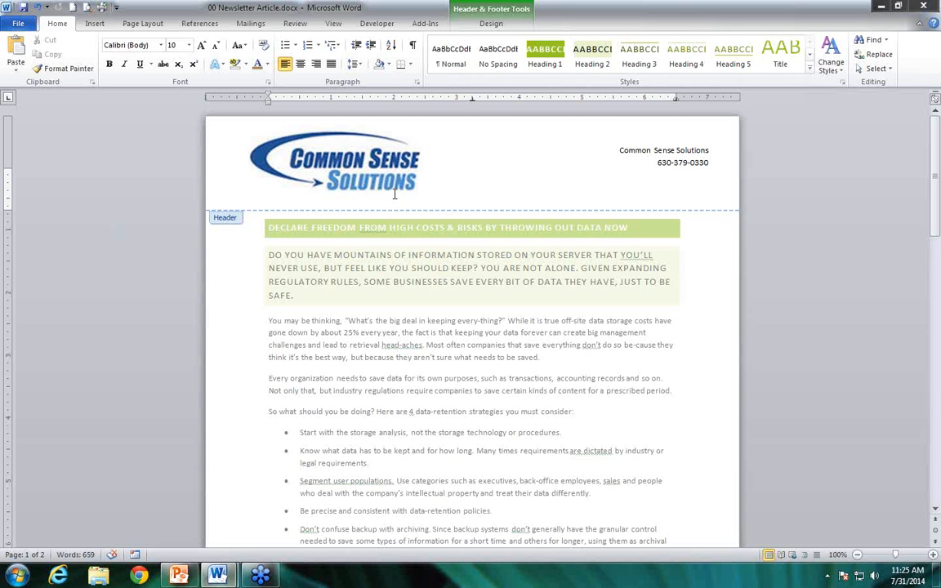
Insert the Blank (Three Columns) footer and put a © symbol in its first placeholder
click(497, 25)
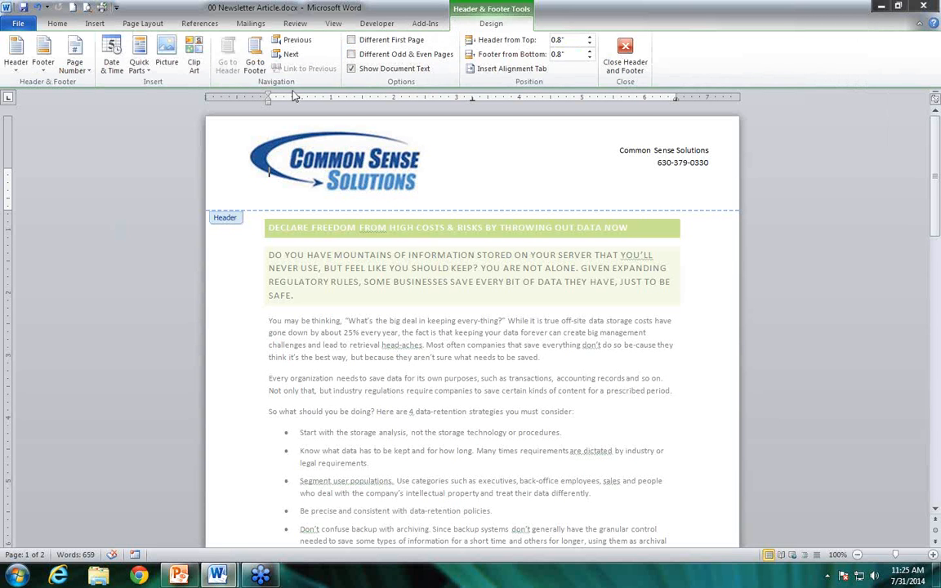
click(255, 66)
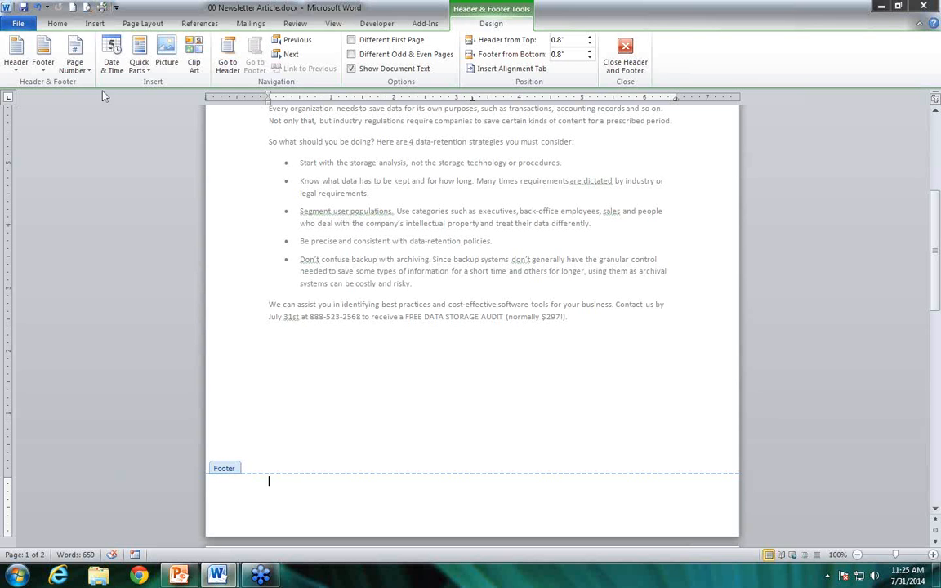
click(44, 70)
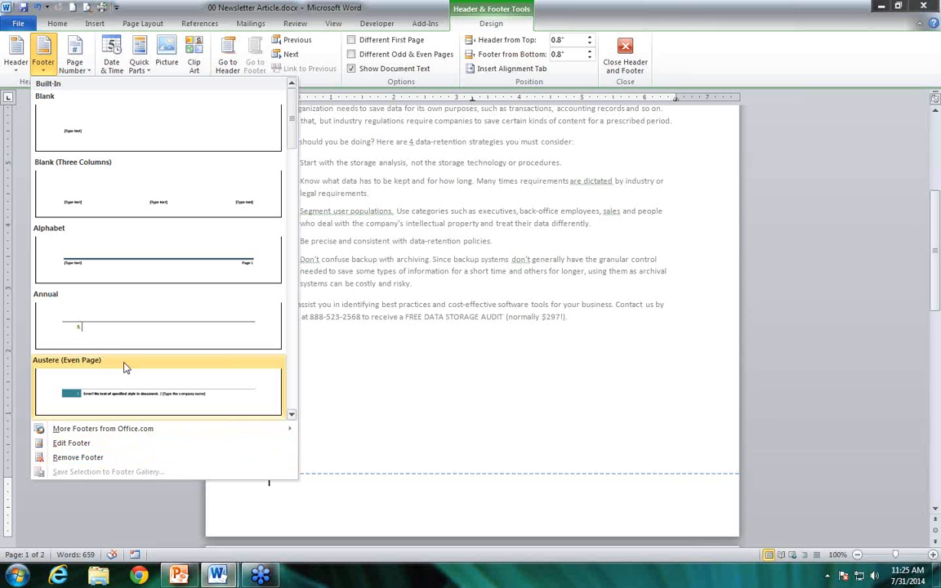
click(129, 208)
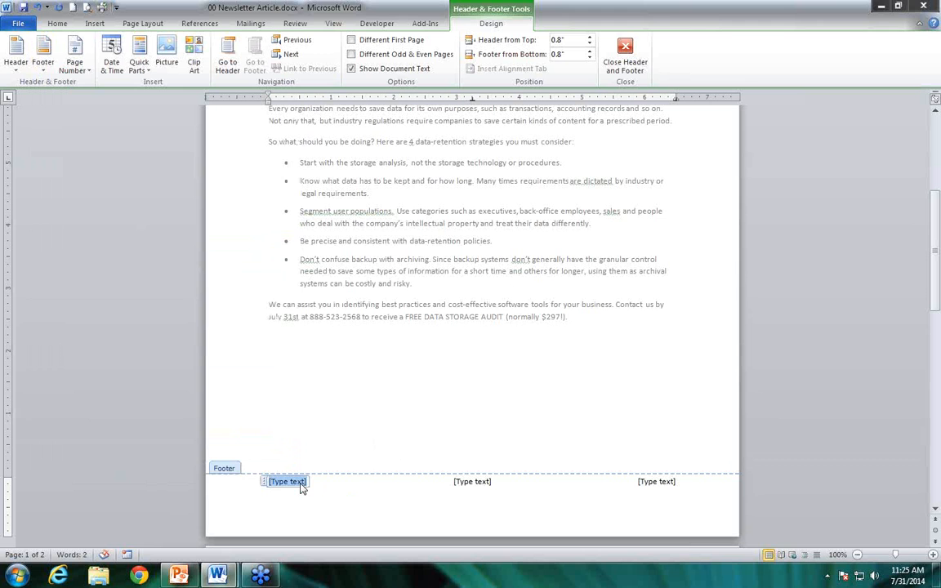
text(()
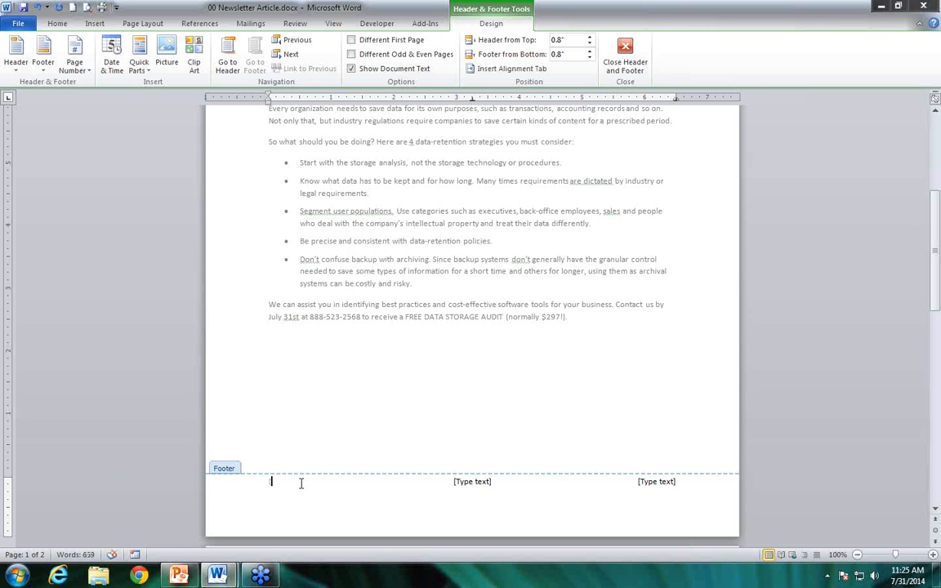
text((c))
click(95, 25)
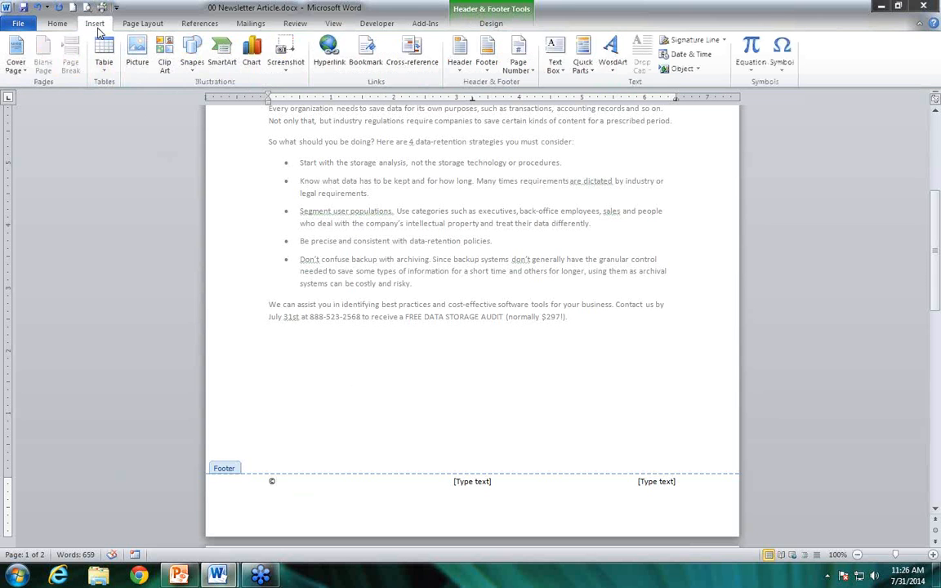
click(593, 71)
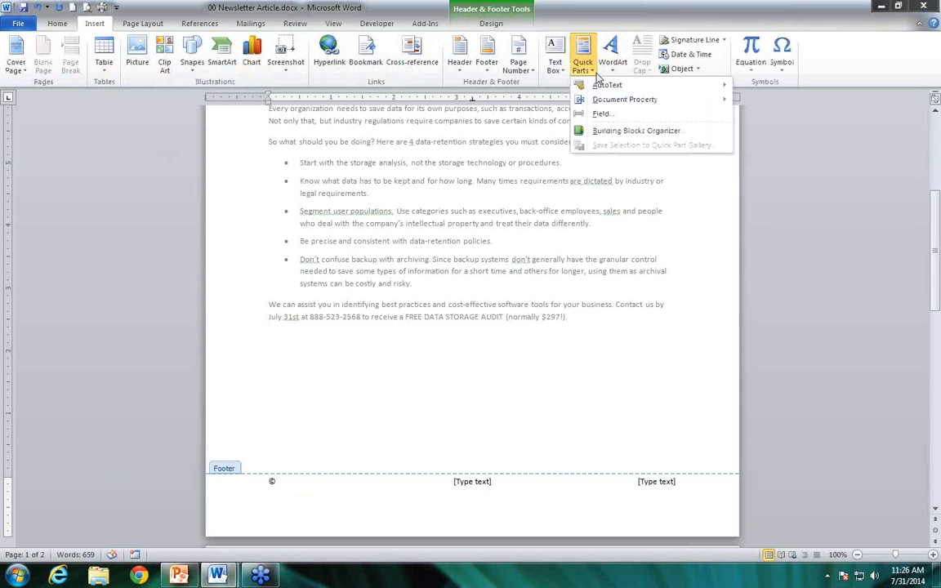
mouse_move(609, 90)
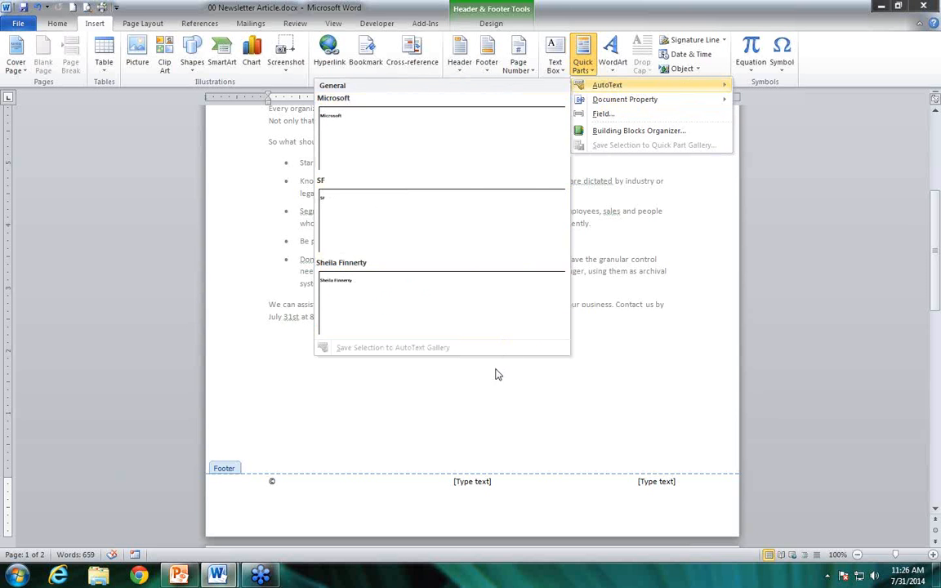
click(302, 437)
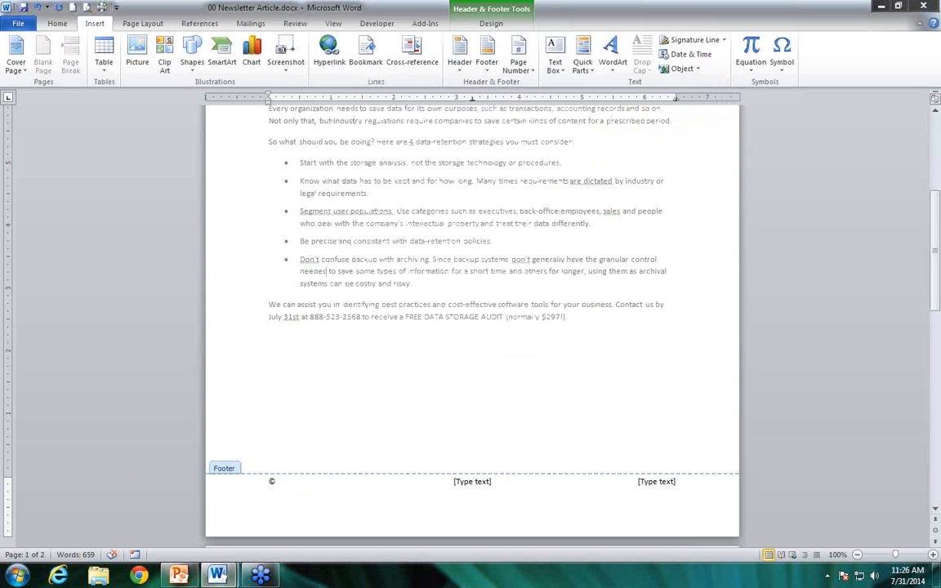
Add "Common Sense Solutions" after the © symbol in the footer
text(Common Sense Solutions)
Replace the footer's middle placeholder with a Plain Number page number at the current position
click(475, 483)
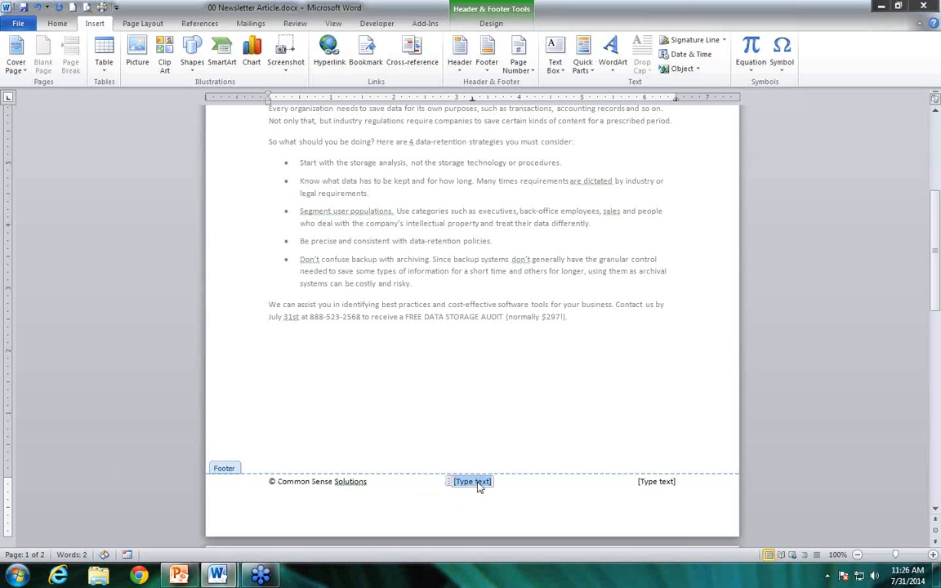
key(Delete)
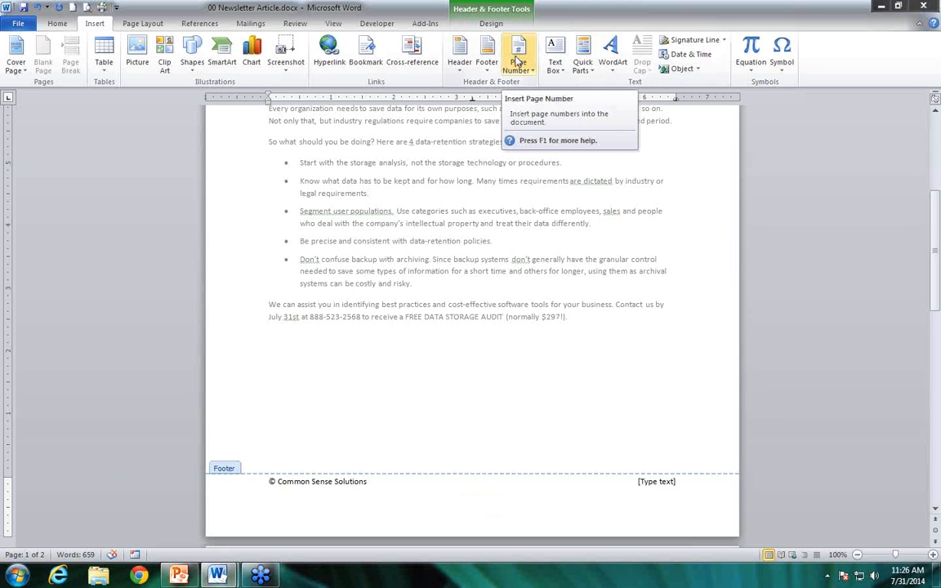
click(521, 68)
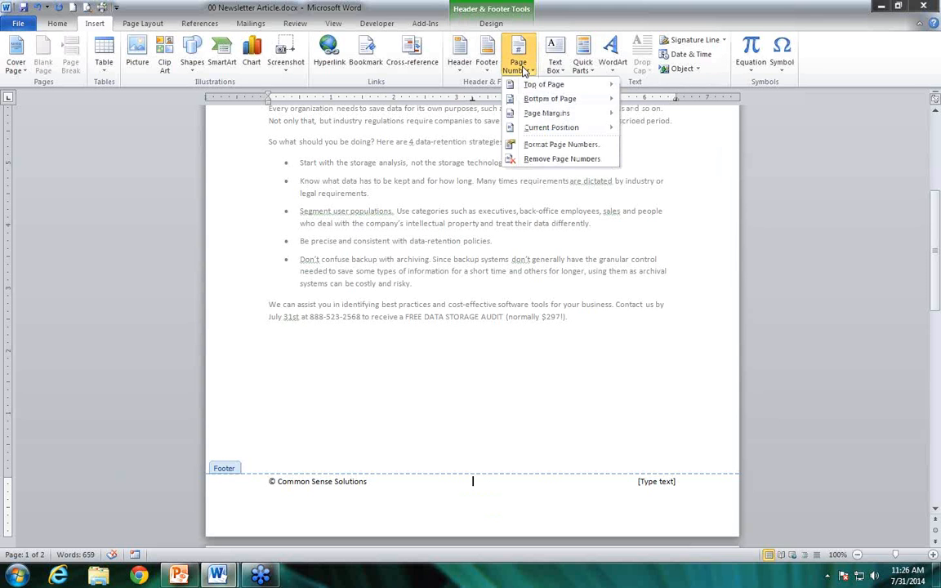
mouse_move(582, 129)
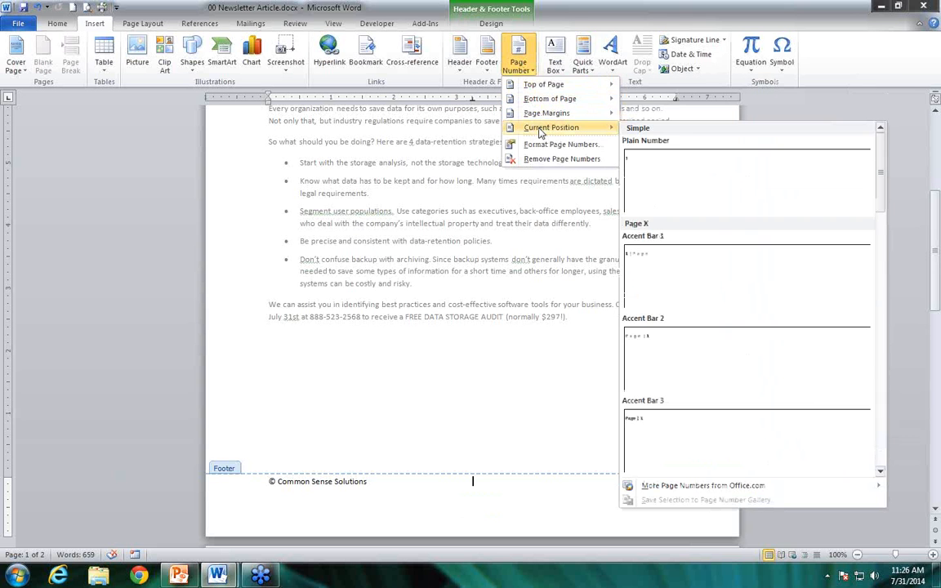
click(643, 163)
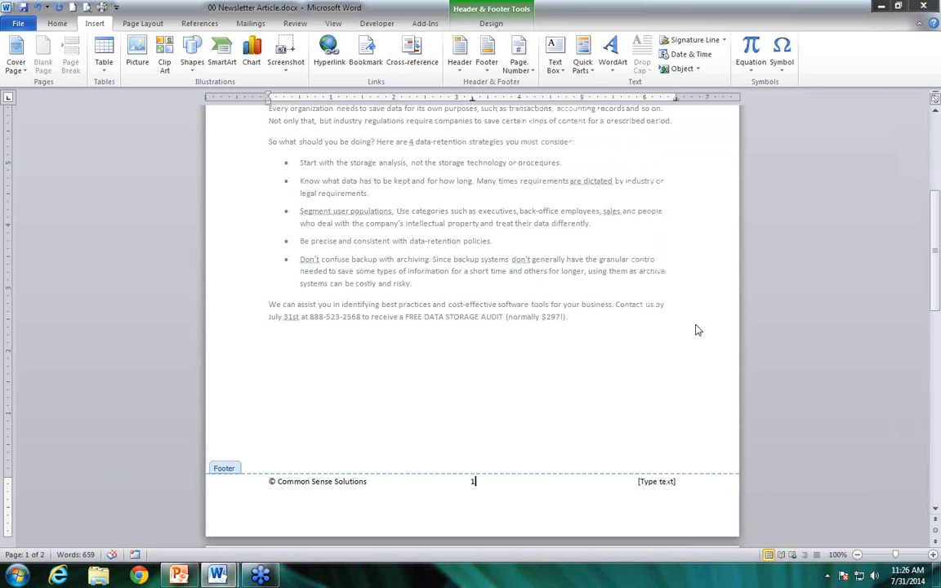
Replace the footer's last placeholder with a FileName field from the Document Information category, formatted in Title case
click(668, 485)
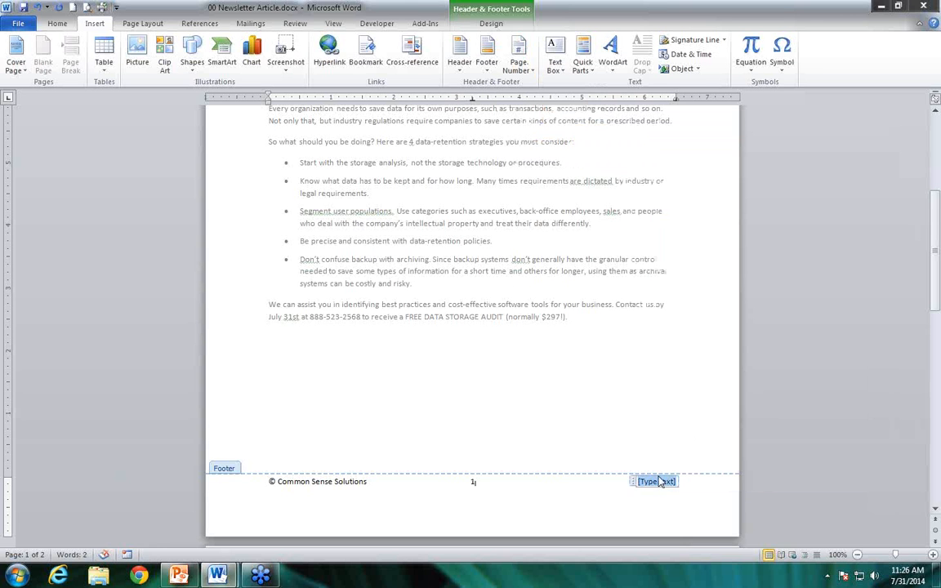
key(Delete)
click(583, 67)
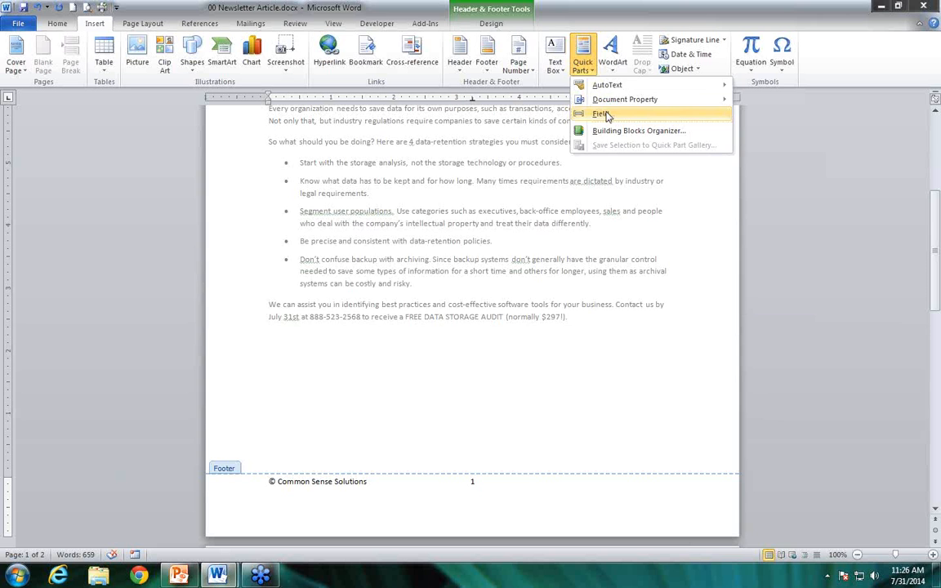
click(607, 117)
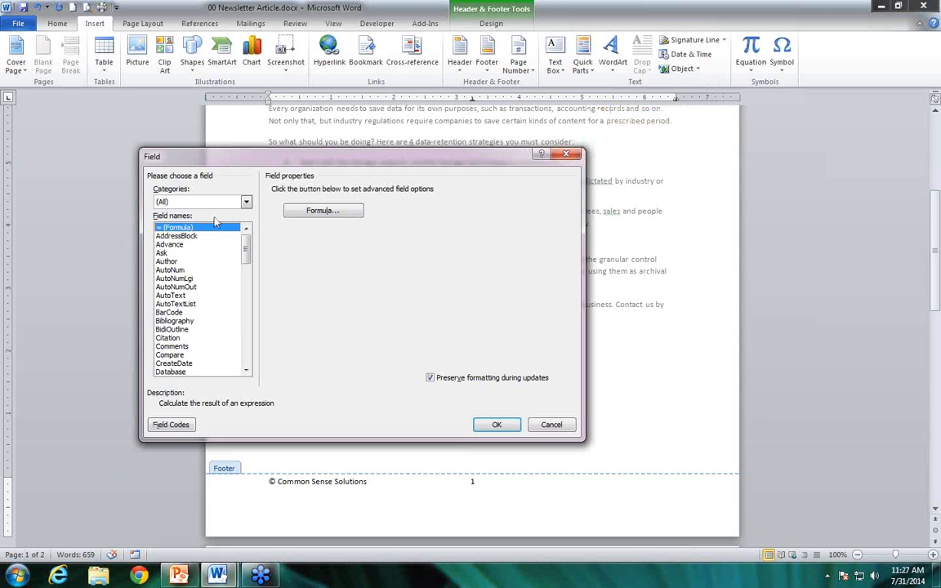
click(202, 201)
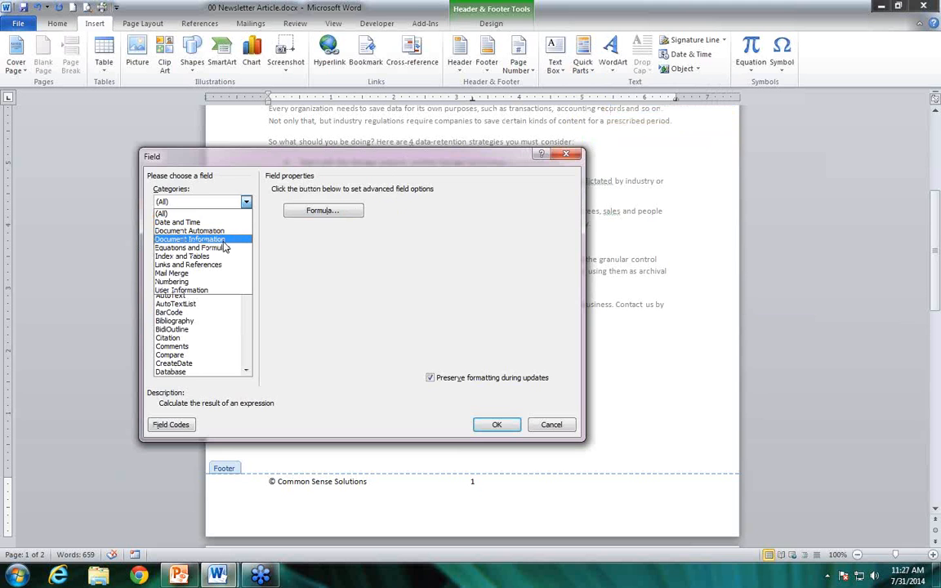
click(217, 243)
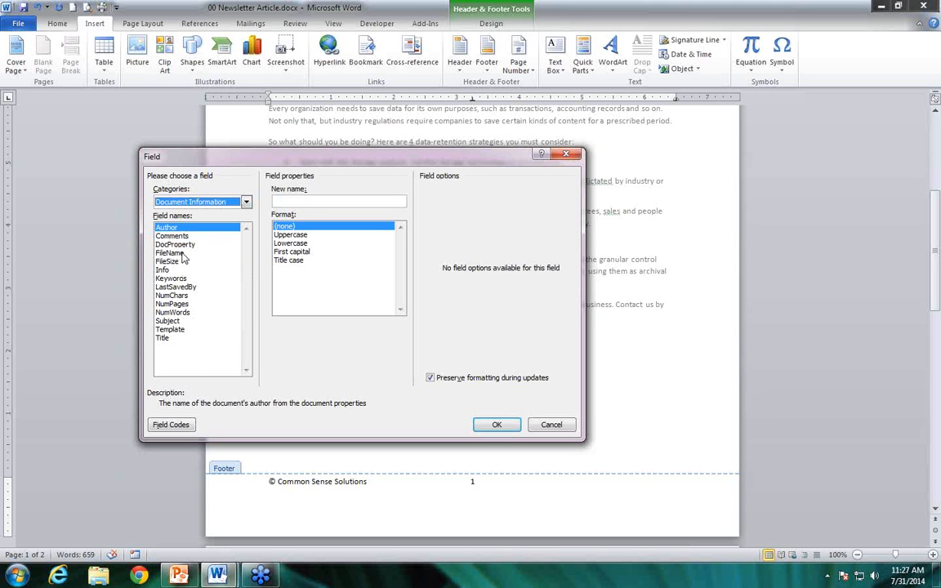
click(182, 253)
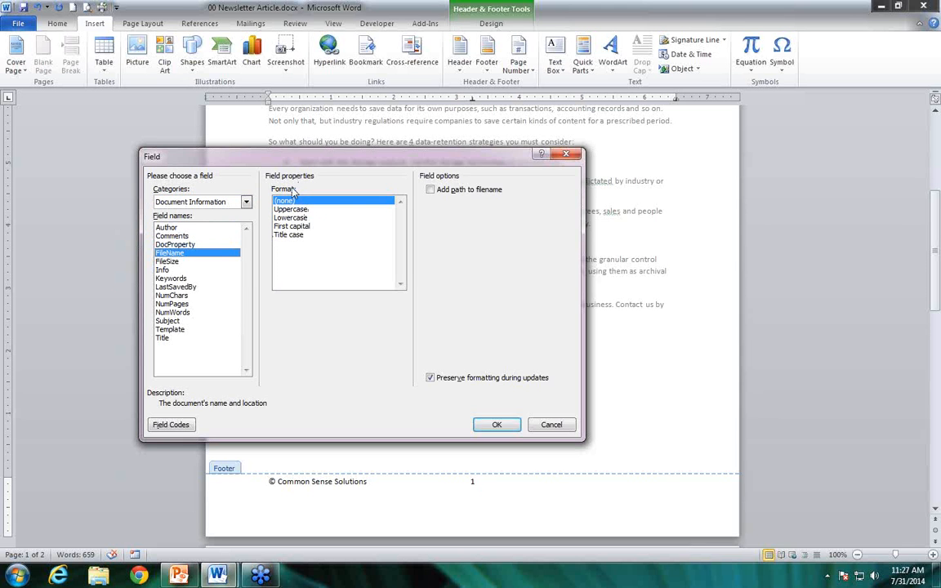
click(288, 235)
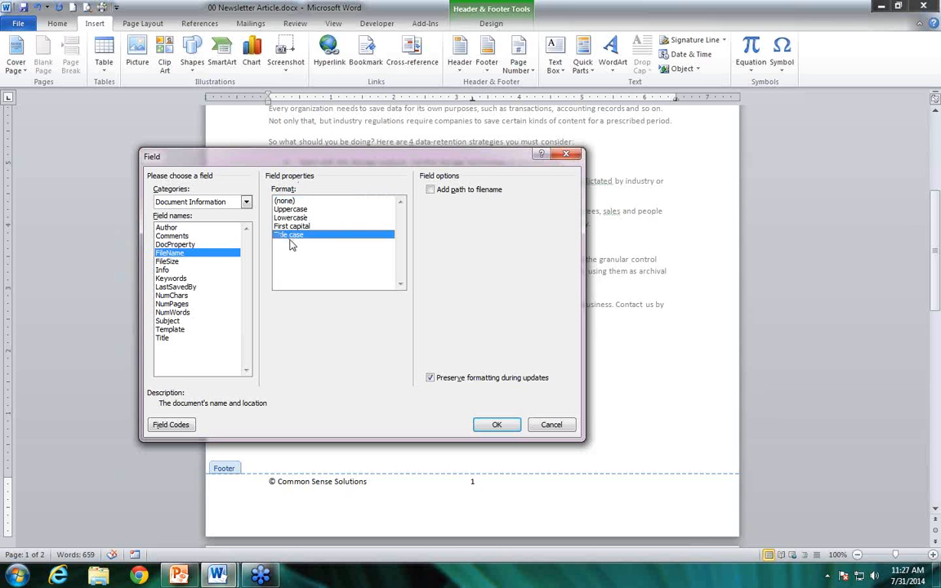
click(507, 425)
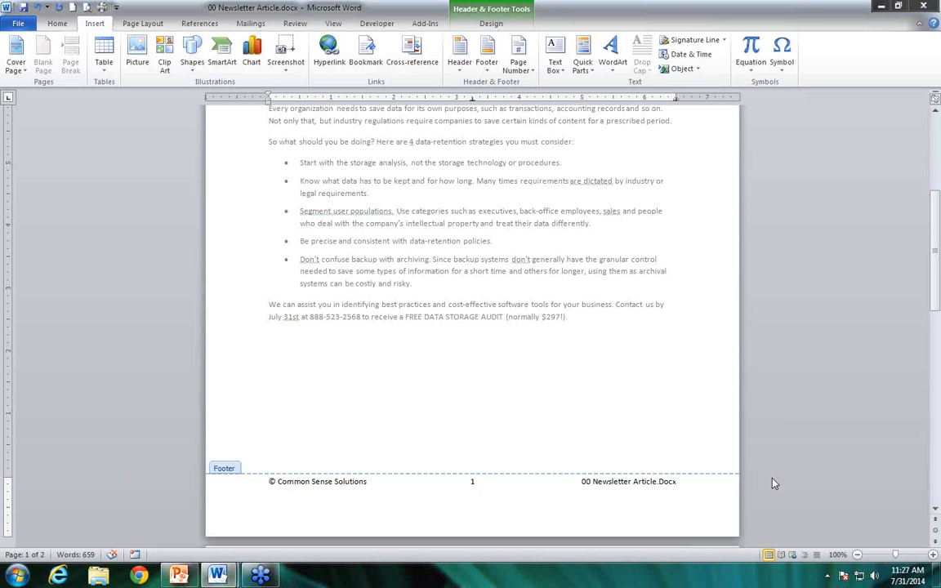
Edit the footer's file name field so that it includes the path
click(625, 480)
right_click(630, 485)
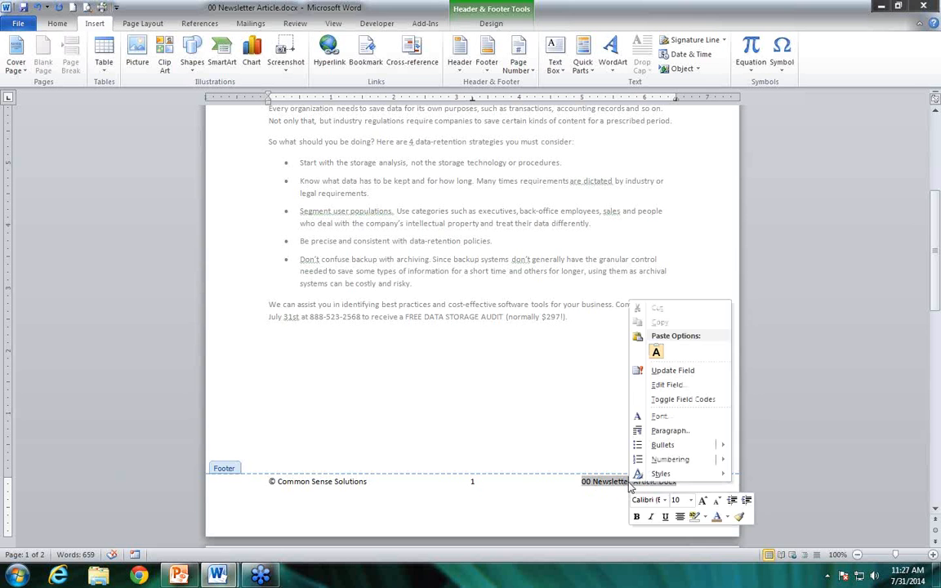
click(662, 384)
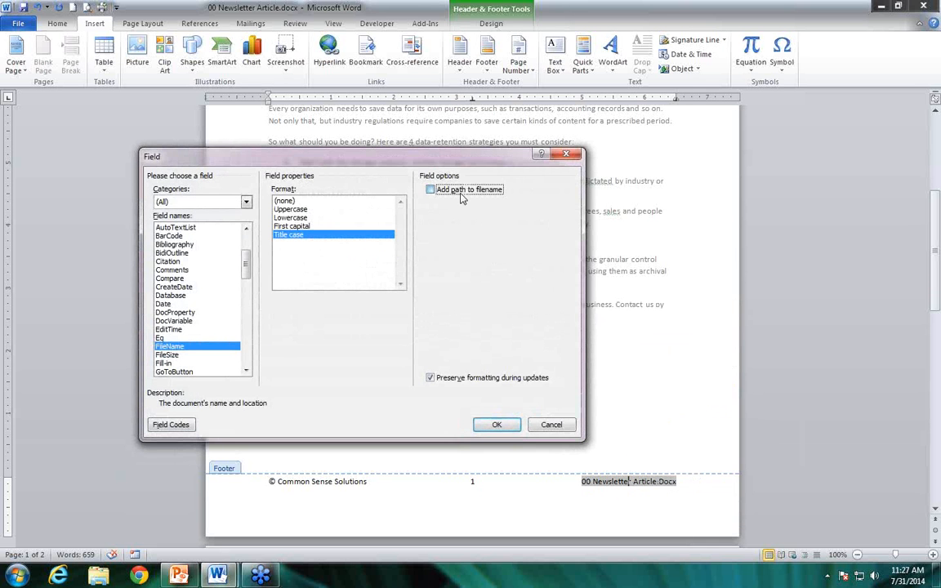
click(496, 425)
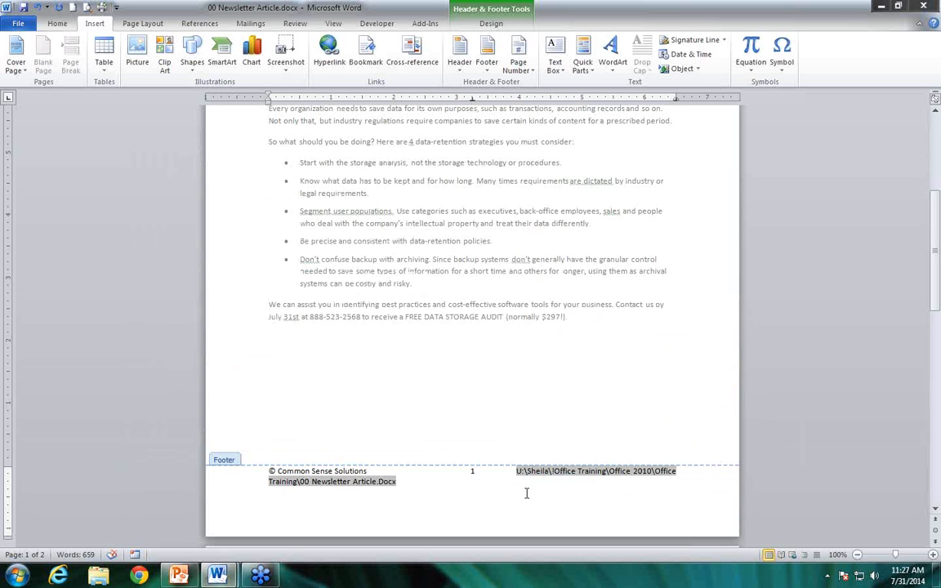
Remove the path from the footer's file name field again
right_click(607, 472)
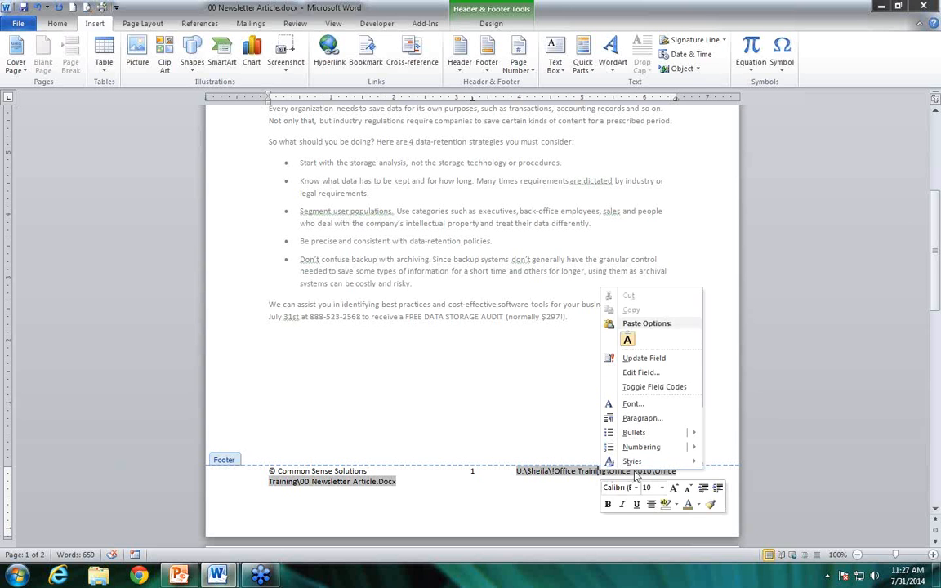
click(640, 372)
click(431, 189)
click(515, 426)
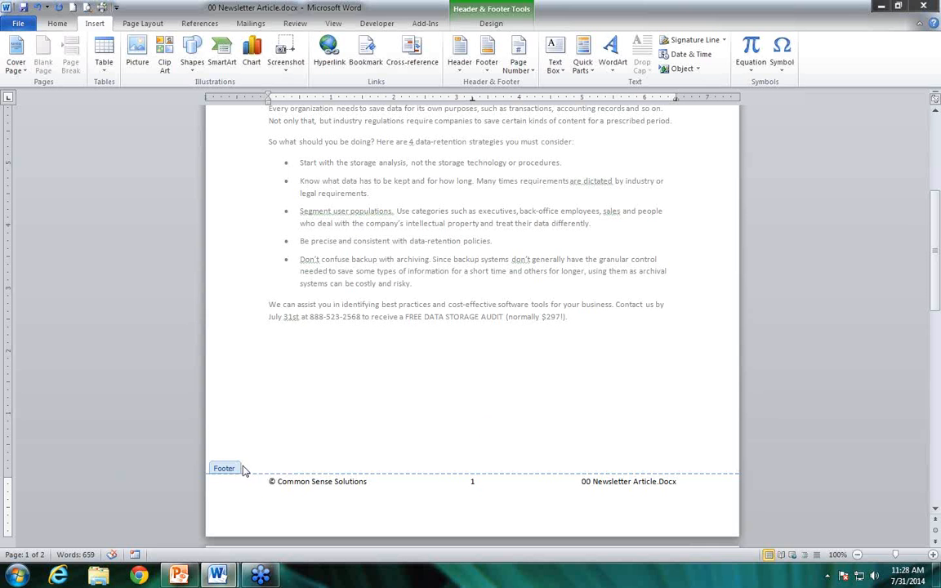
Leave the footer and insert a Continuous section break after the closing paragraph on page 1
scroll(448, 433, down, 1)
scroll(448, 434, down, 15)
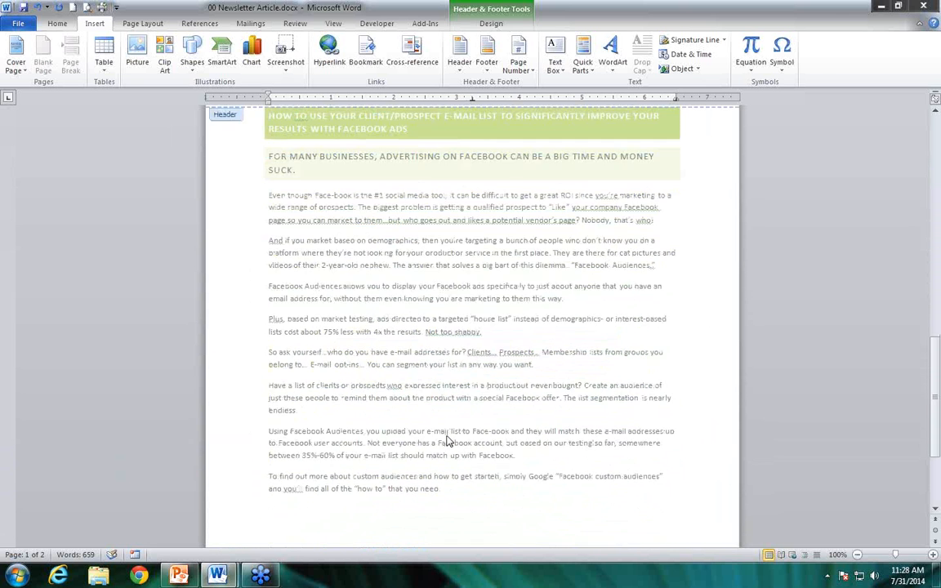
scroll(448, 441, down, 5)
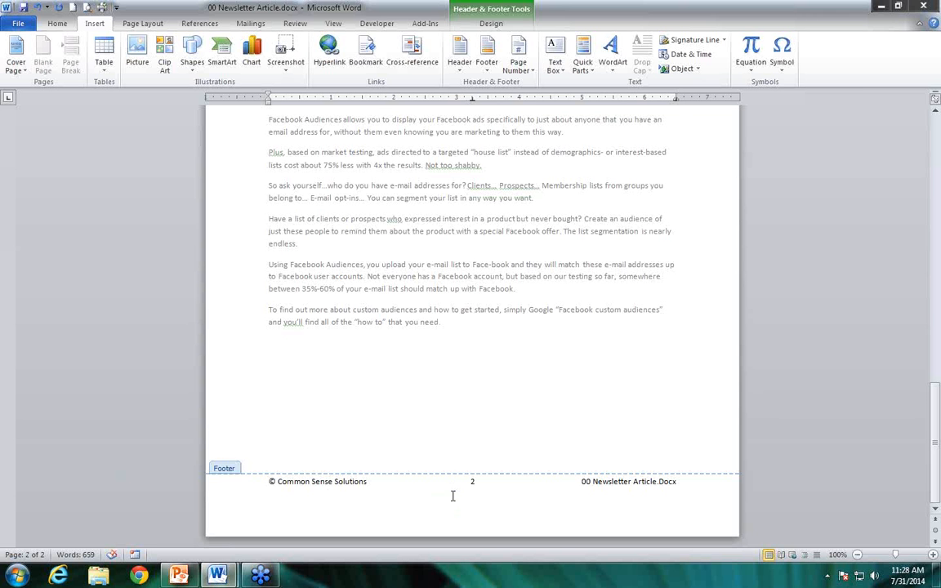
scroll(452, 497, up, 12)
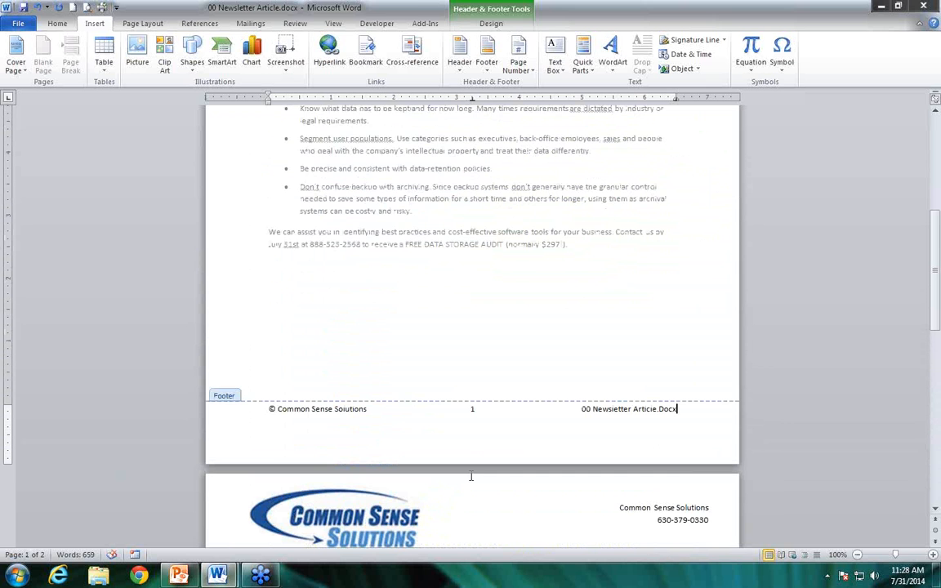
double_click(573, 285)
click(590, 302)
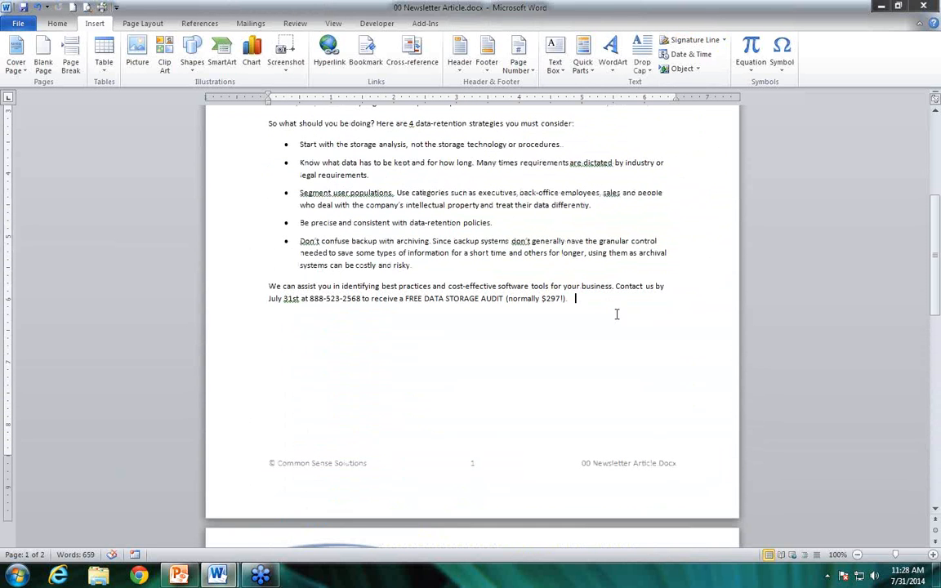
click(136, 27)
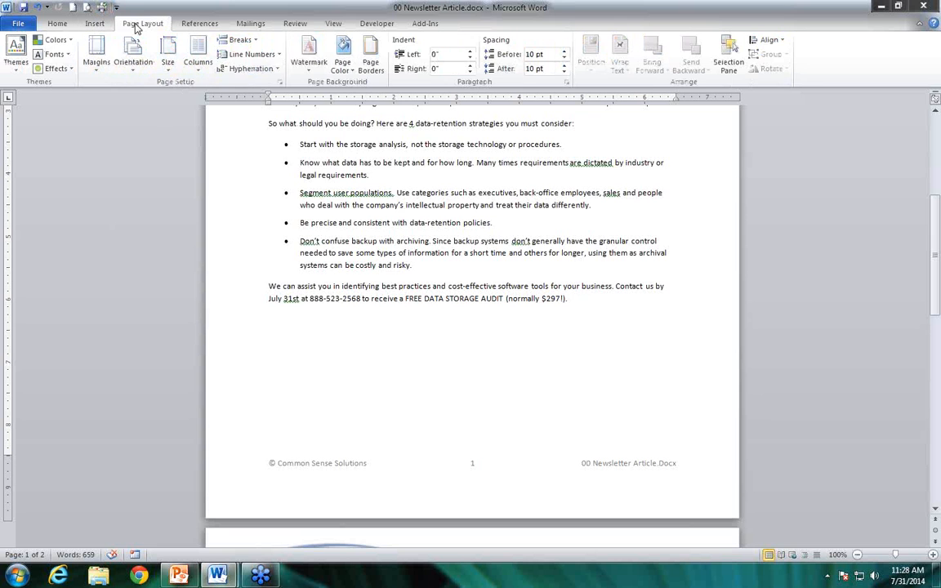
click(245, 40)
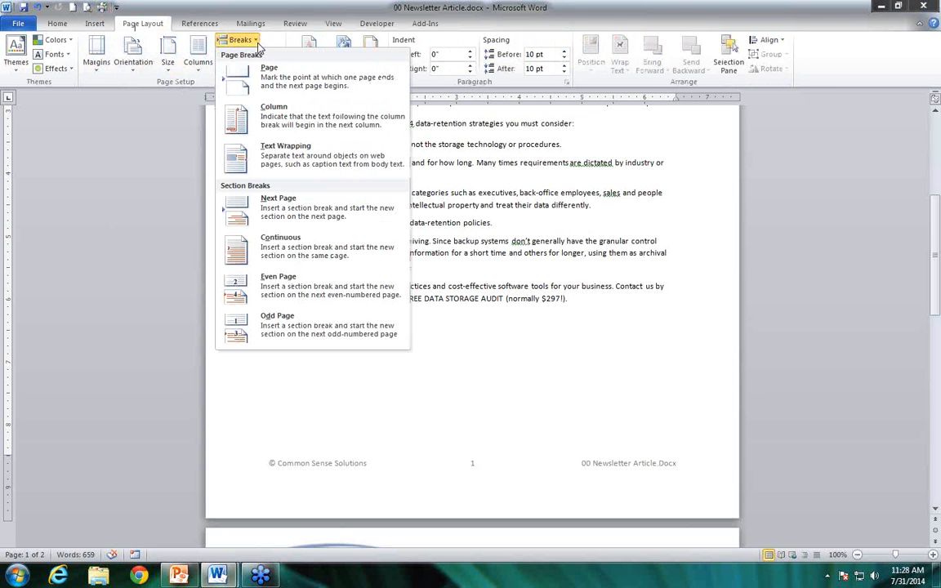
click(306, 248)
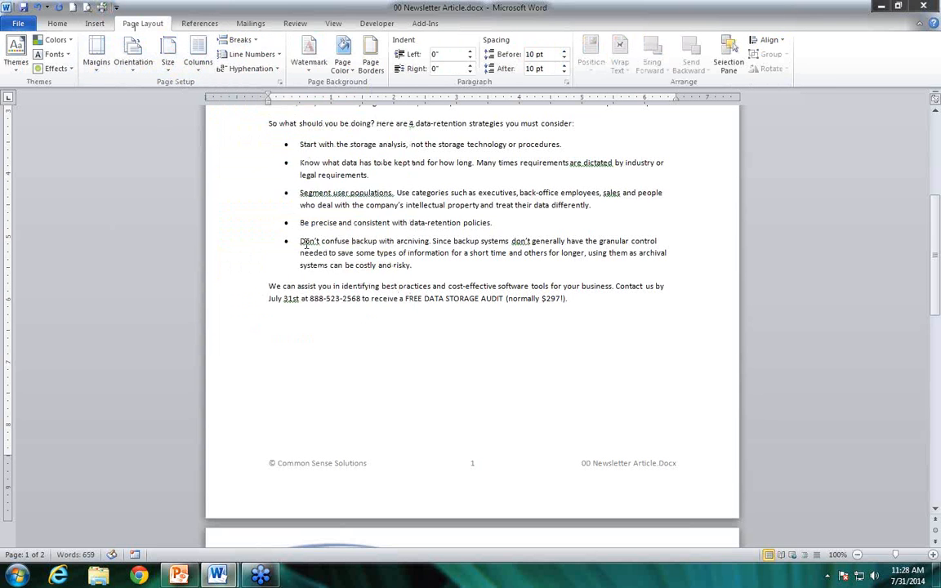
Unlink the page 2 footer from the previous section and insert "2014" after its © symbol
drag(936, 261, 936, 446)
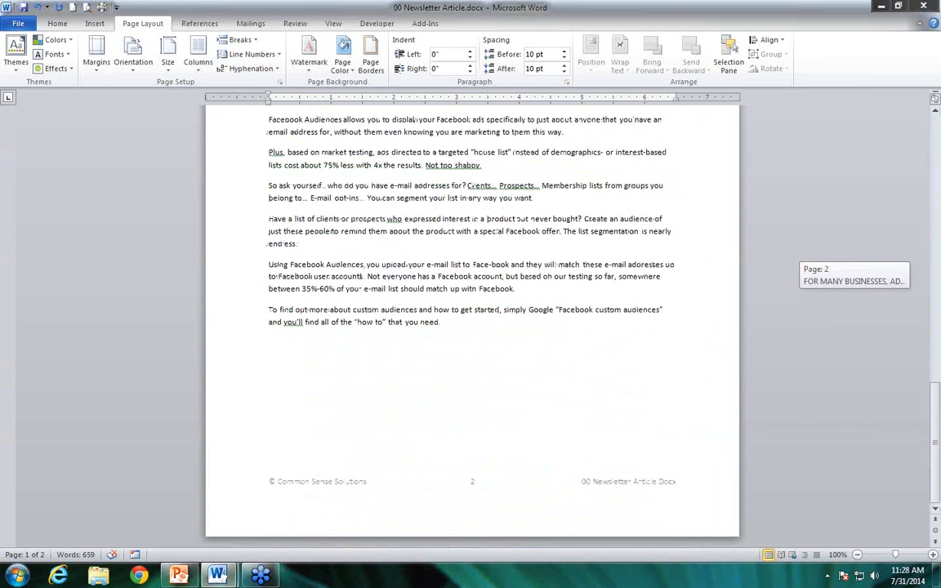
double_click(413, 514)
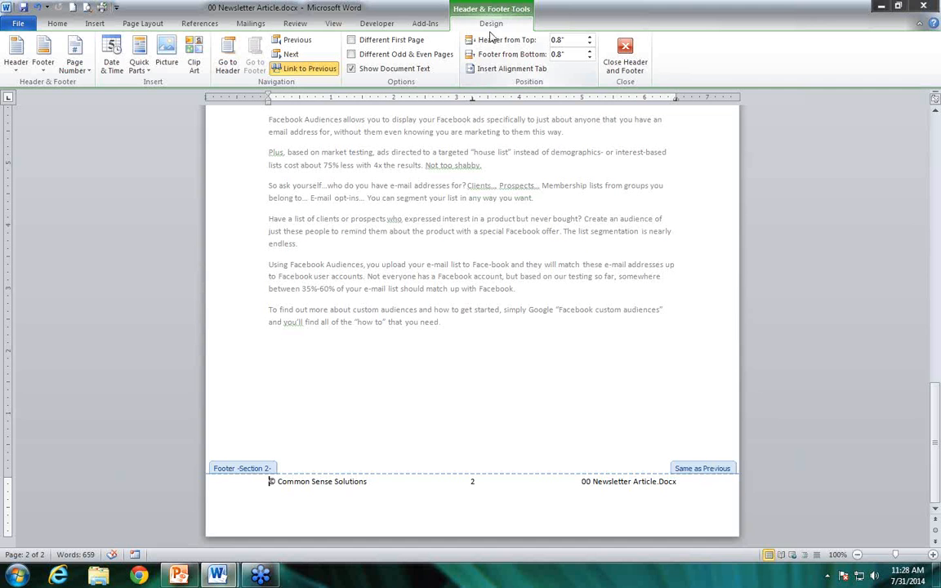
click(293, 72)
click(279, 482)
text(2014)
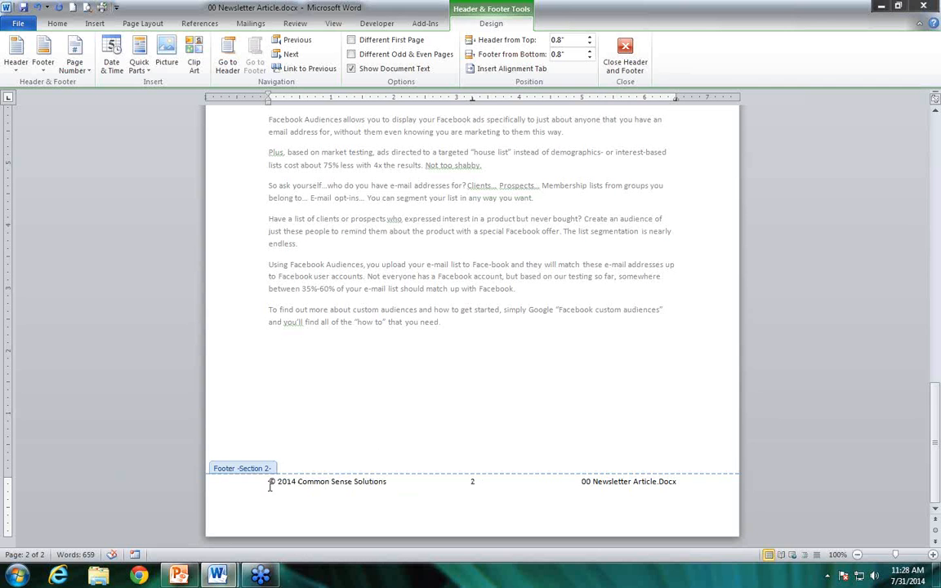
Try relinking the Section 2 footer to the previous section, decline the replacement, and close the header and footer
scroll(391, 325, up, 10)
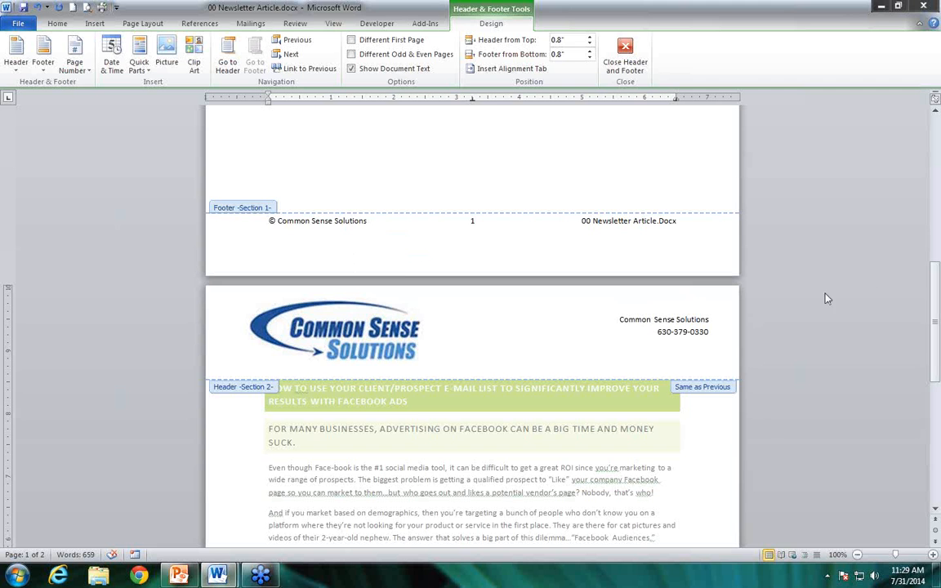
drag(932, 317, 933, 426)
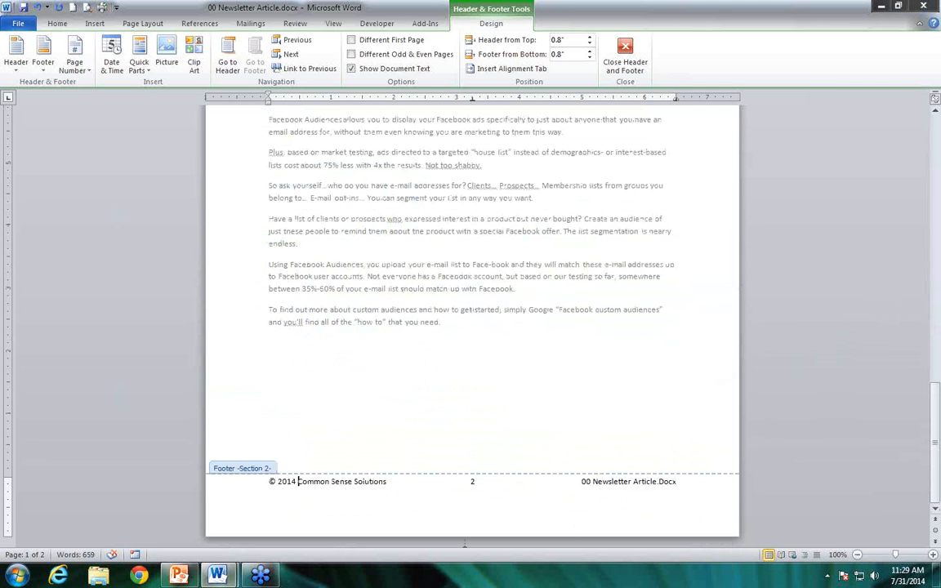
click(297, 483)
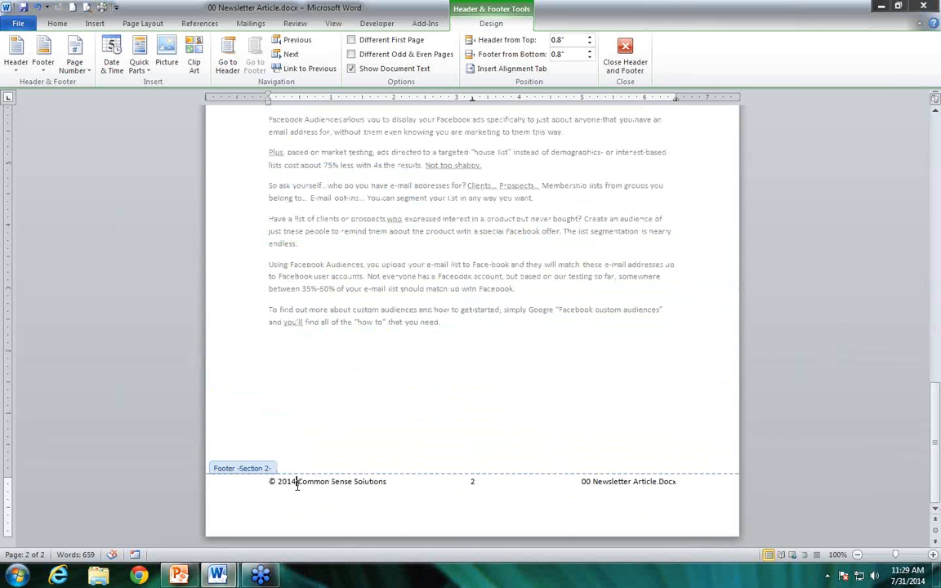
click(304, 69)
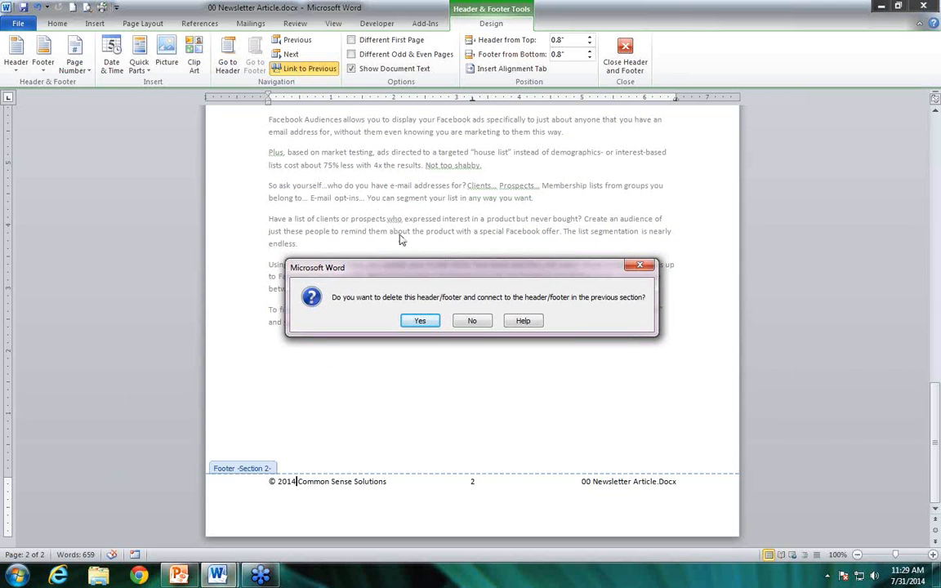
click(474, 321)
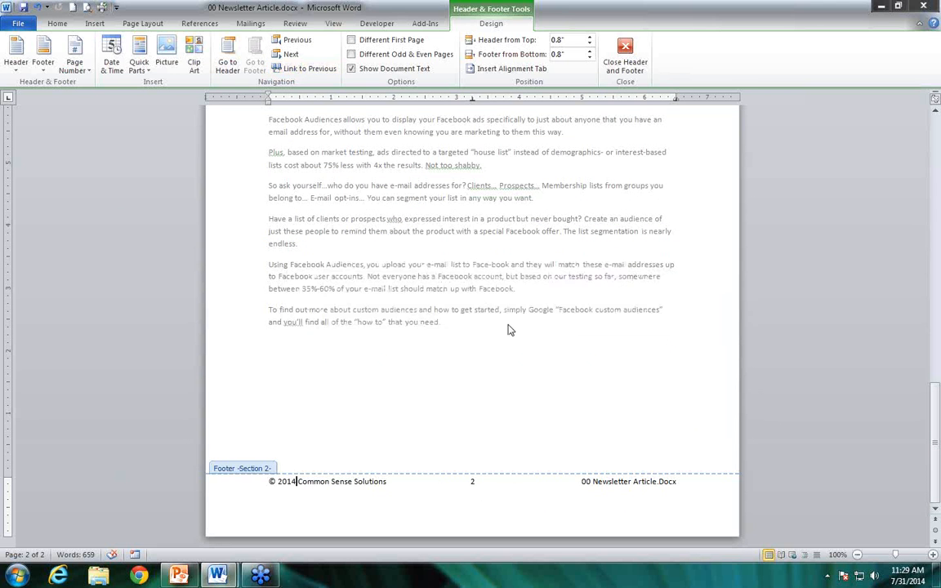
click(625, 66)
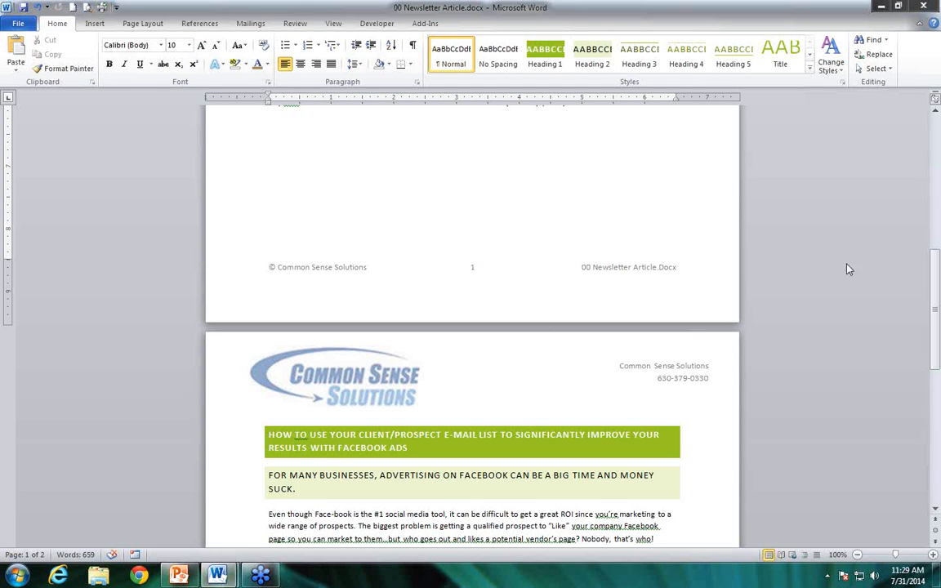
Turn on Track Changes for the newsletter document
drag(935, 284, 939, 146)
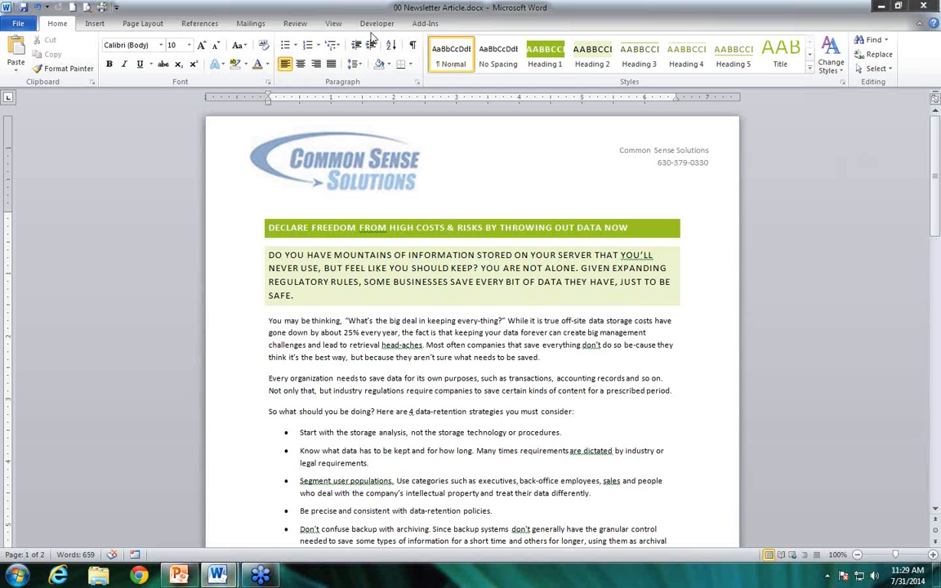
click(295, 24)
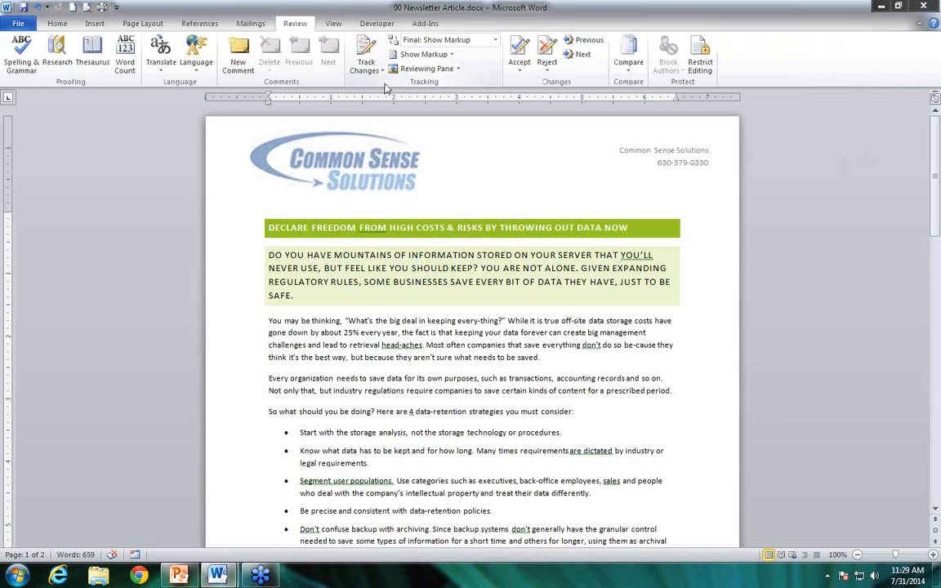
click(368, 52)
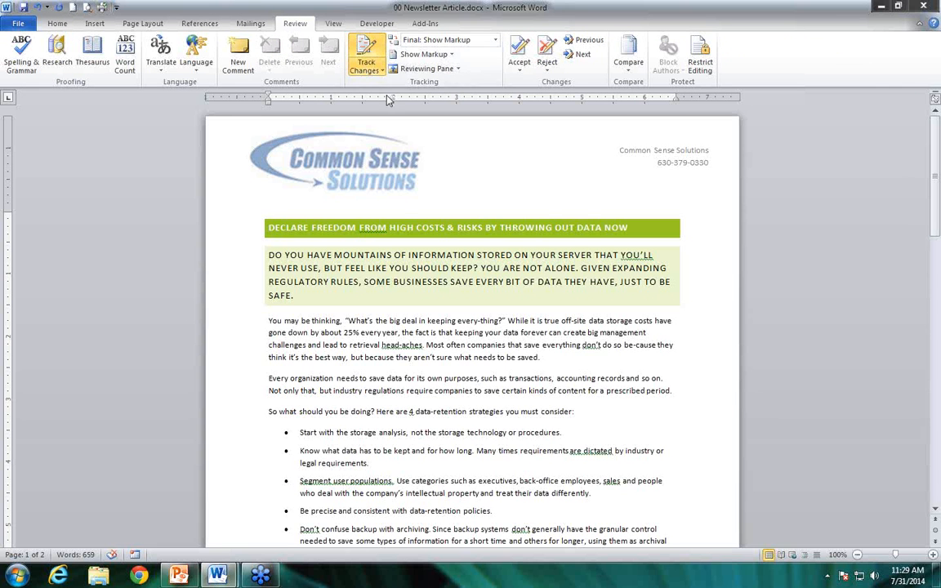
click(367, 70)
click(385, 87)
click(367, 70)
click(383, 85)
Add the comment "this seems a little wordy. Can we change it?" to the whole first article title
drag(269, 228, 631, 228)
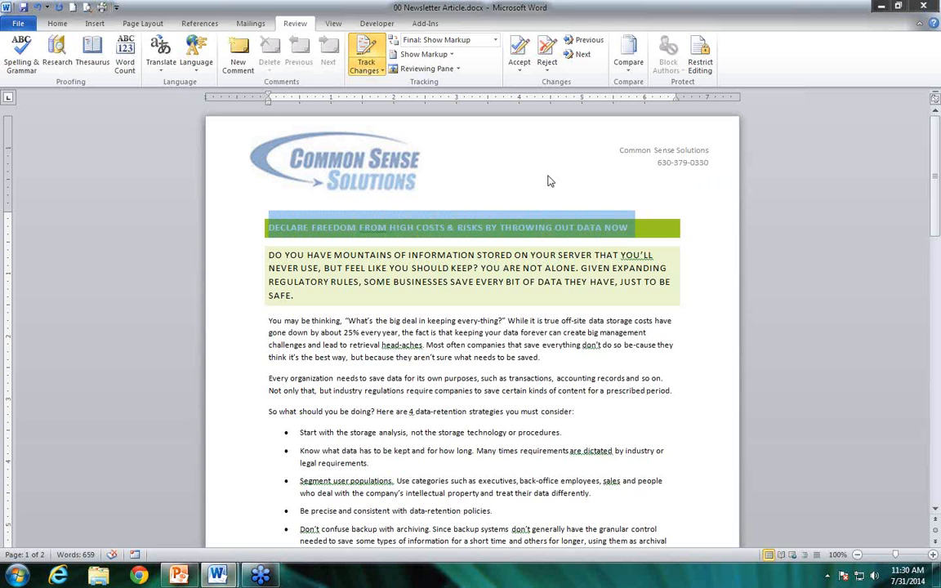
click(238, 53)
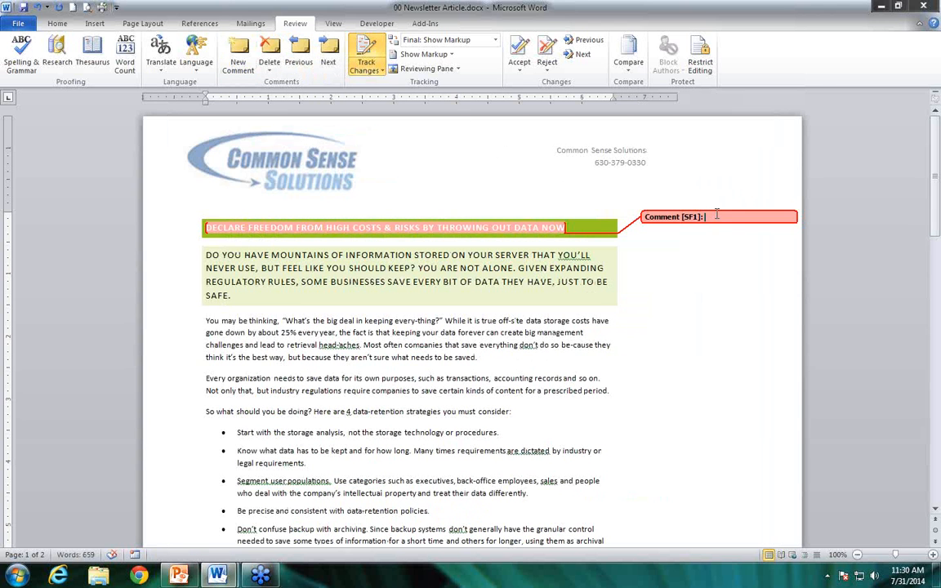
text(this seems a little wordy. Can we change it?)
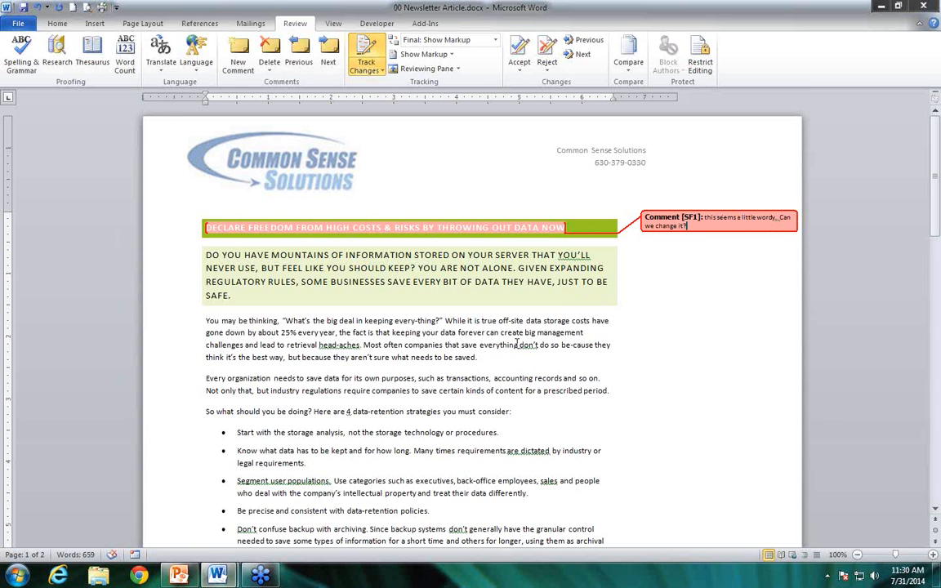
click(484, 332)
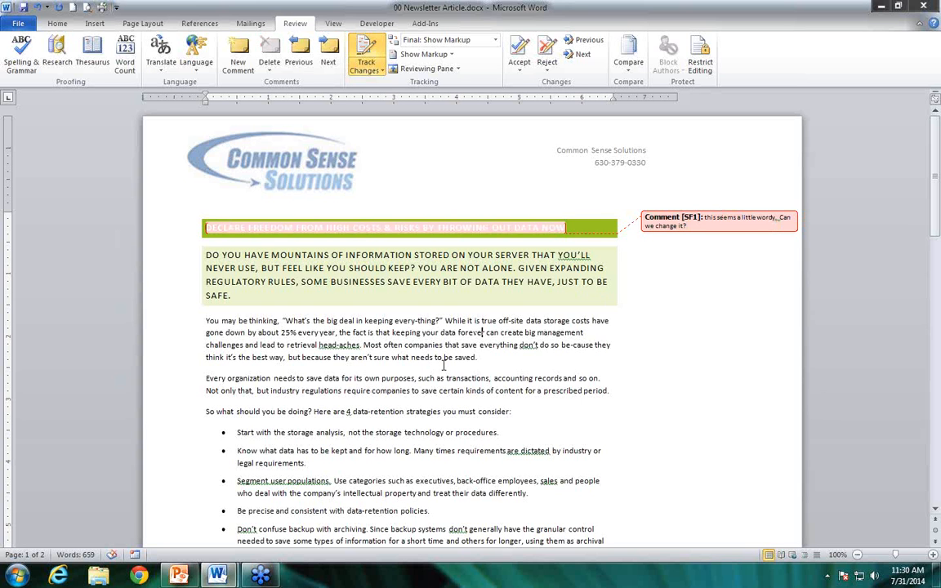
Insert "AND MOUNTAINS" after "DO YOU HAVE MOUNTAINS" in the first article's subheading as a tracked change
click(330, 253)
text(AND MOUNTAI)
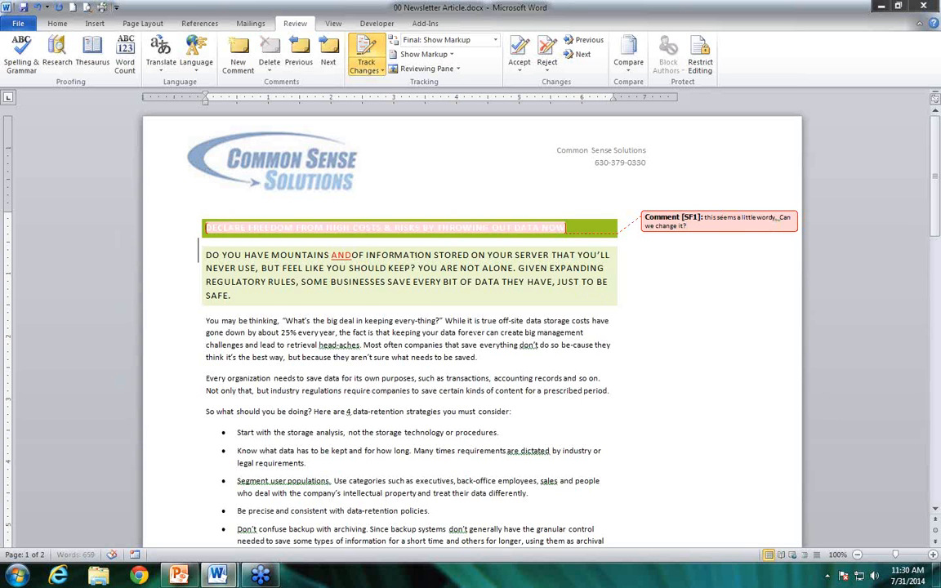
text(NS)
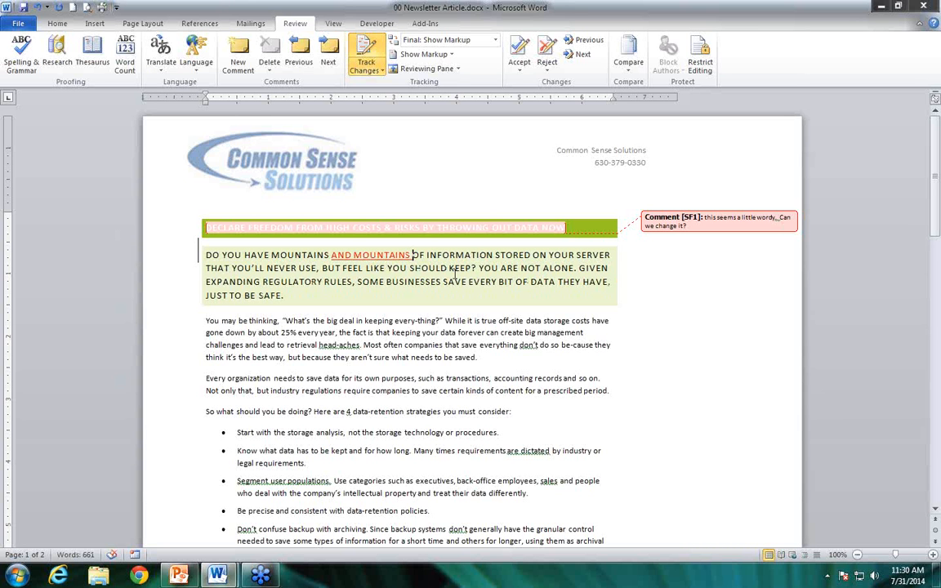
Delete the stray hyphens in "head-aches" and "be-cause" in the first body paragraph as tracked changes
click(337, 348)
key(Delete)
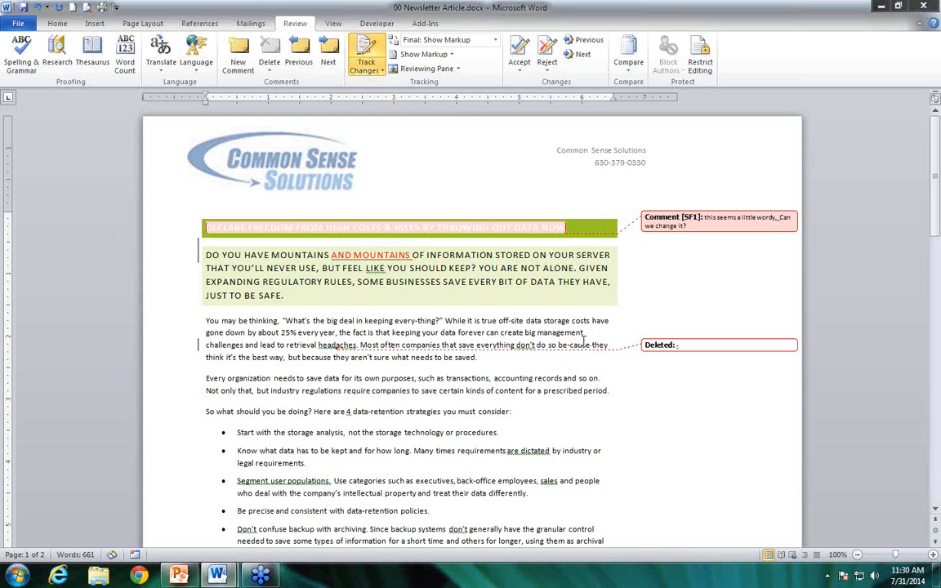
key(Delete)
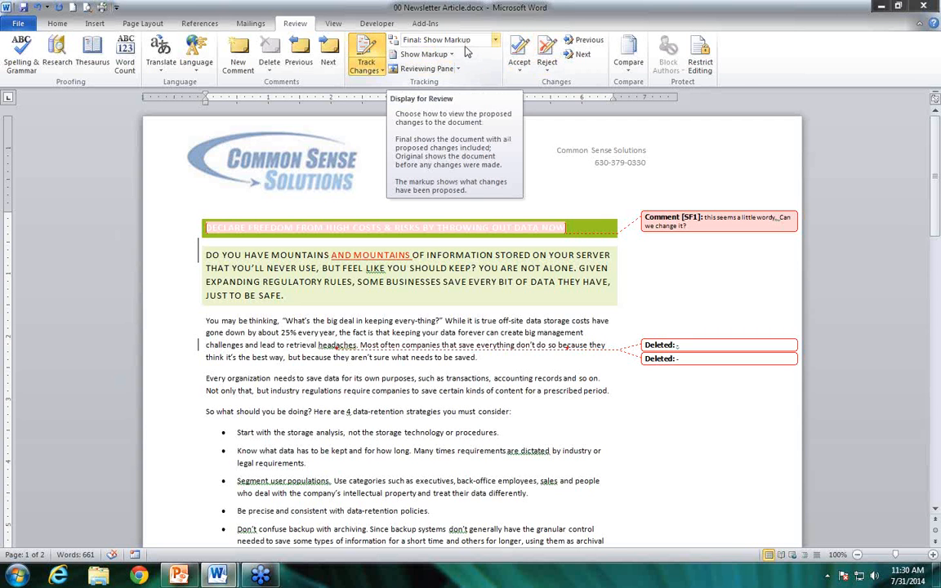
View the document in the Original and Final review displays and return to Final: Show Markup
click(496, 41)
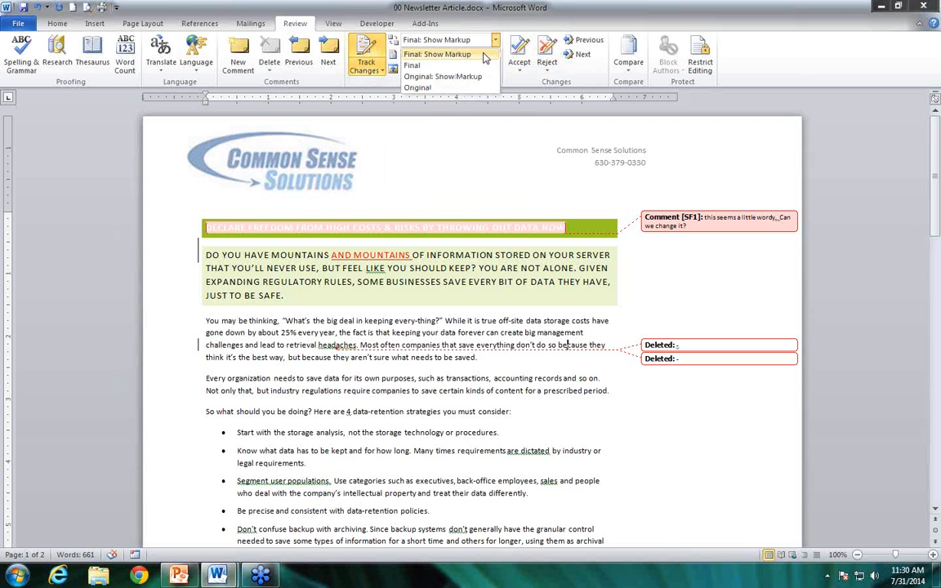
click(463, 90)
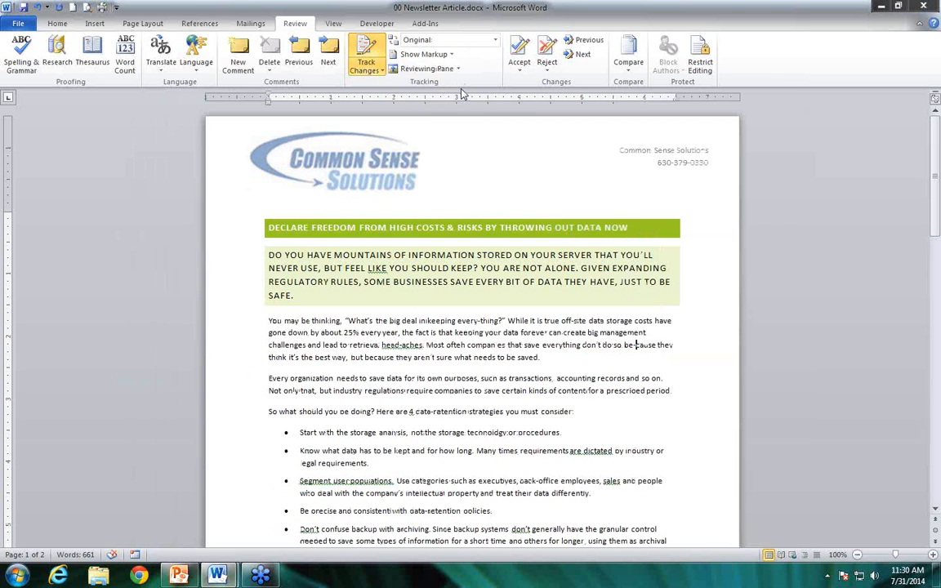
click(496, 42)
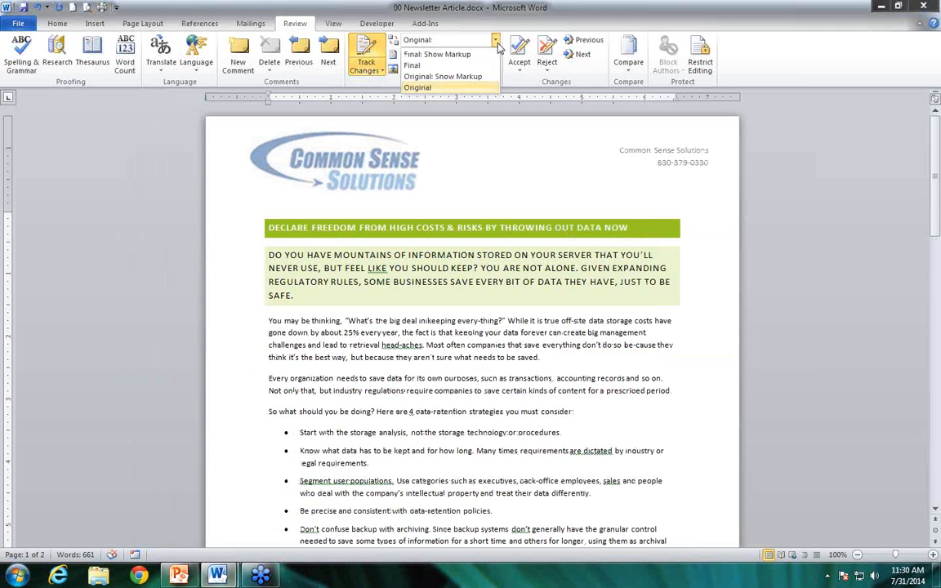
click(441, 53)
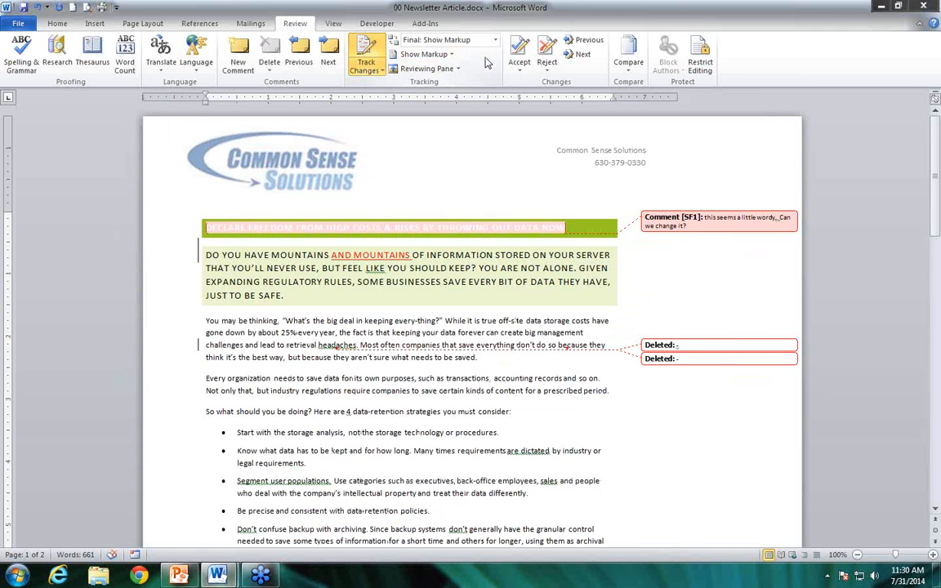
click(495, 40)
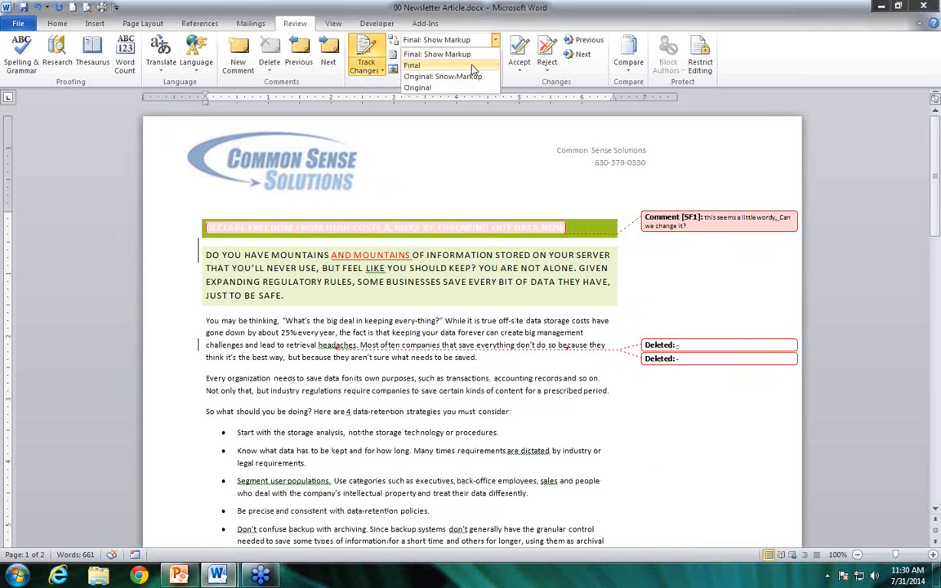
click(425, 60)
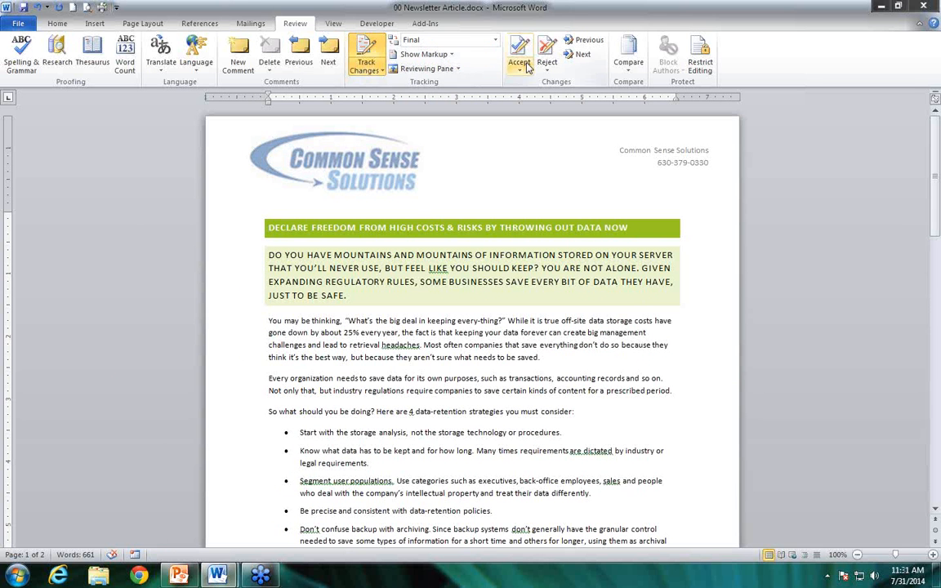
click(492, 41)
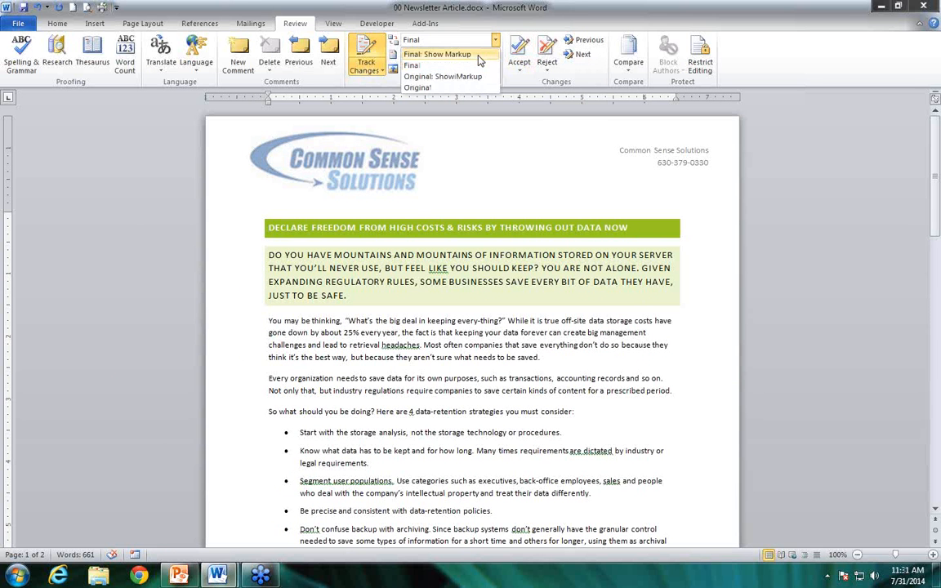
click(441, 54)
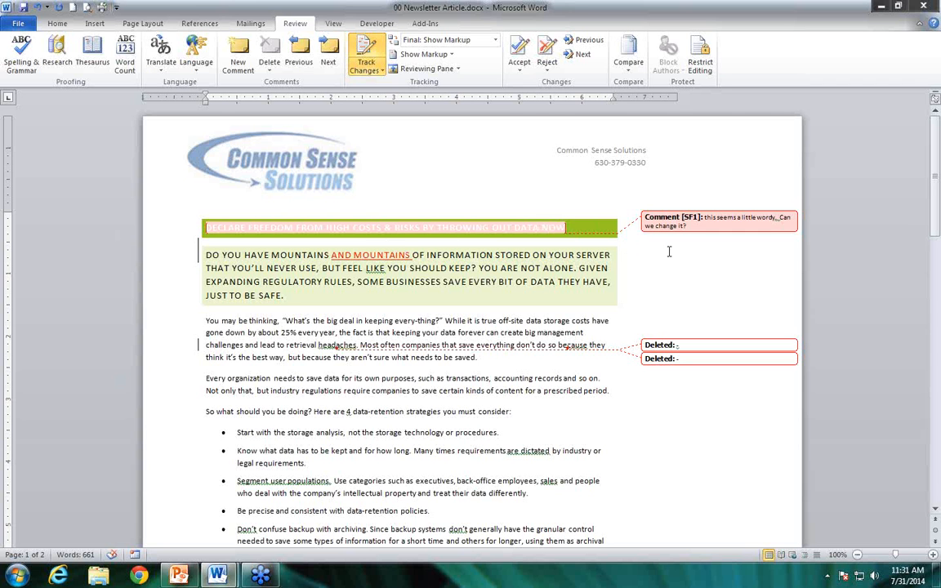
Reject the tracked insertion "AND MOUNTAINS" in the subheading and move to the next change
click(548, 73)
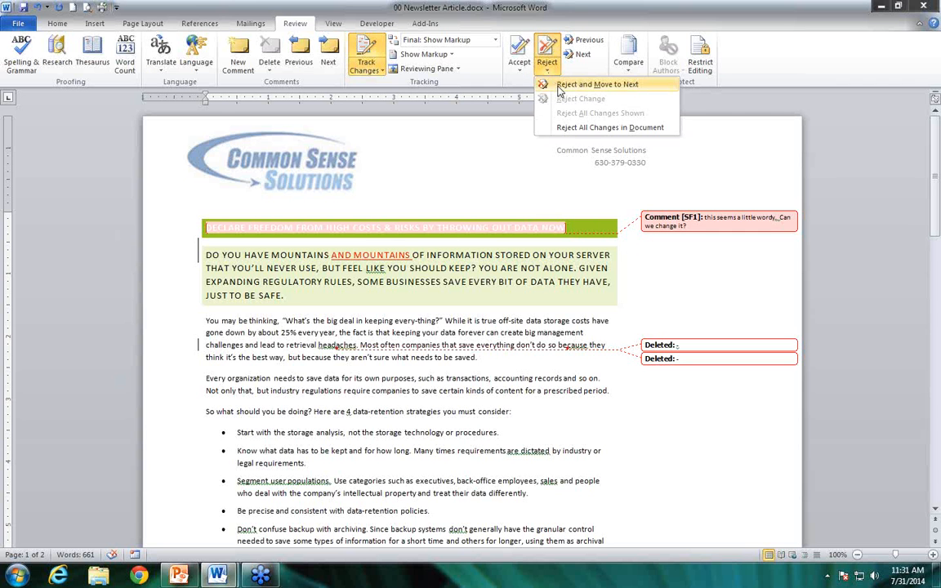
click(572, 84)
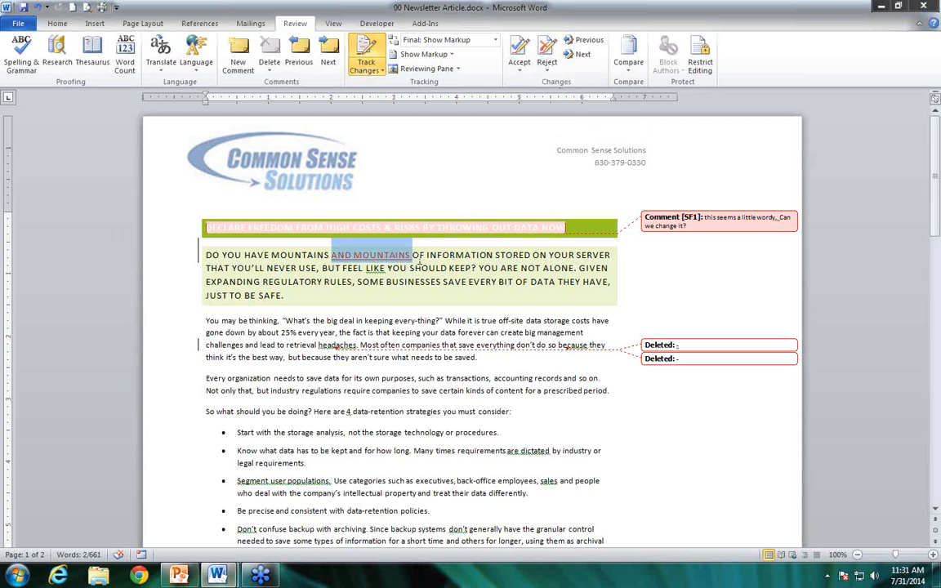
click(548, 57)
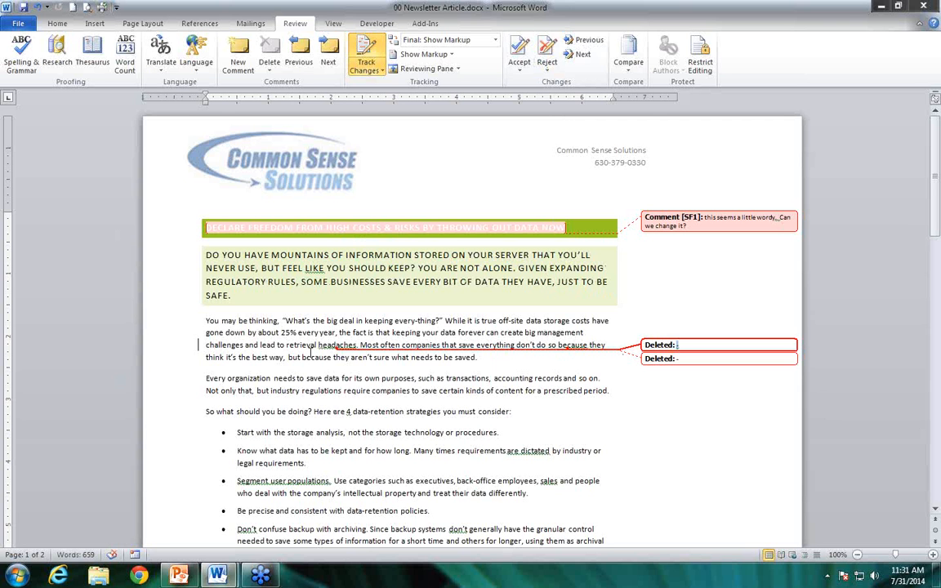
Accept both tracked hyphen deletions in the first body paragraph and decline to continue searching from the beginning
click(526, 73)
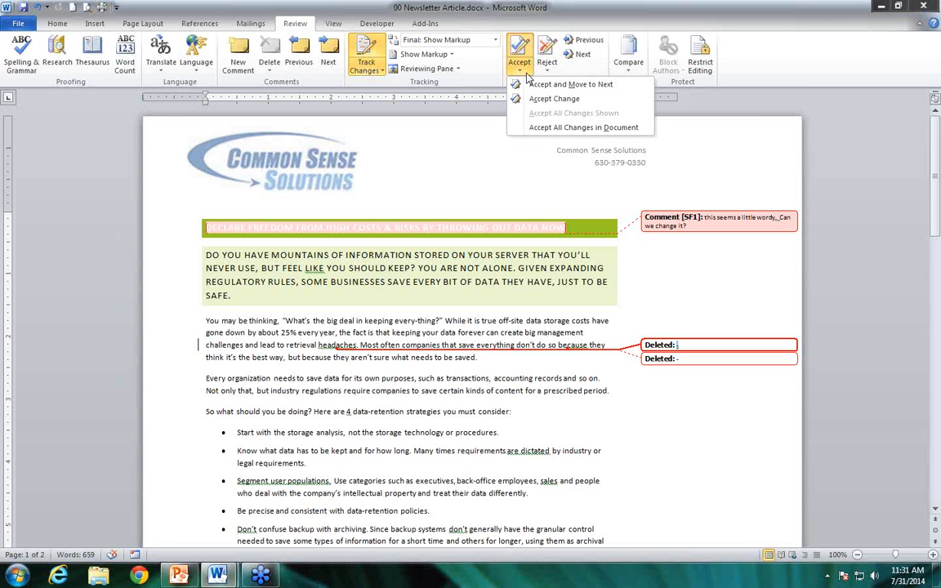
click(620, 87)
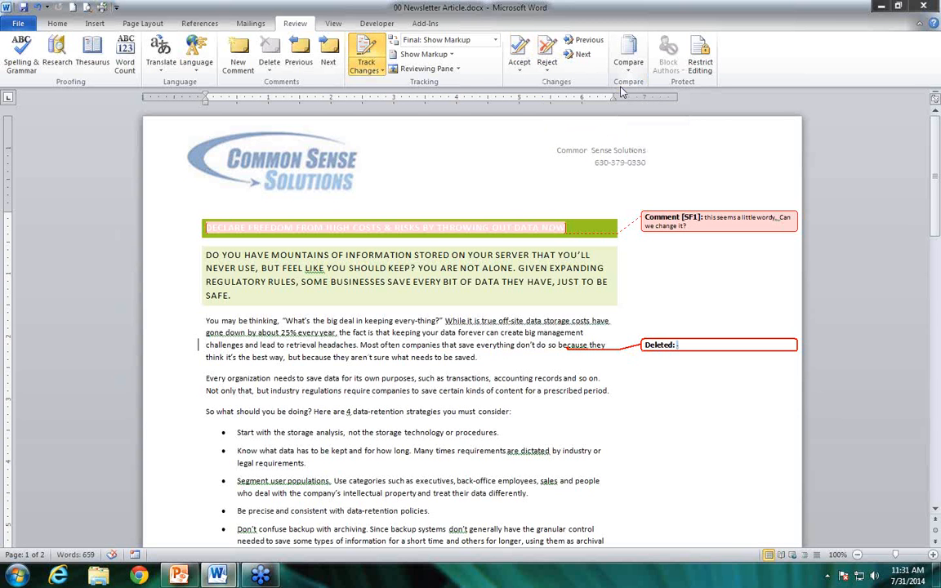
click(520, 68)
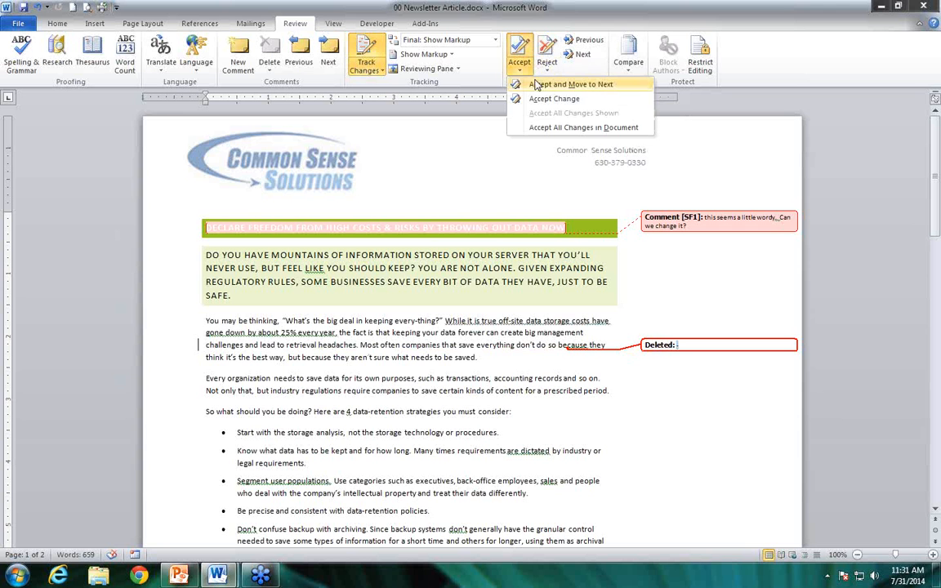
click(537, 86)
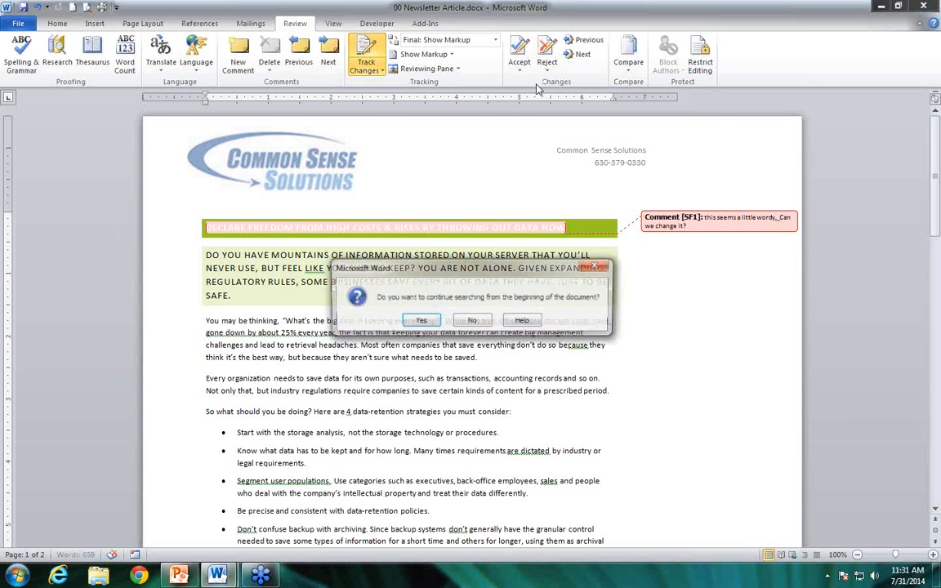
click(463, 321)
Remove the comment on the first article title by rejecting it, and turn off Track Changes
click(491, 228)
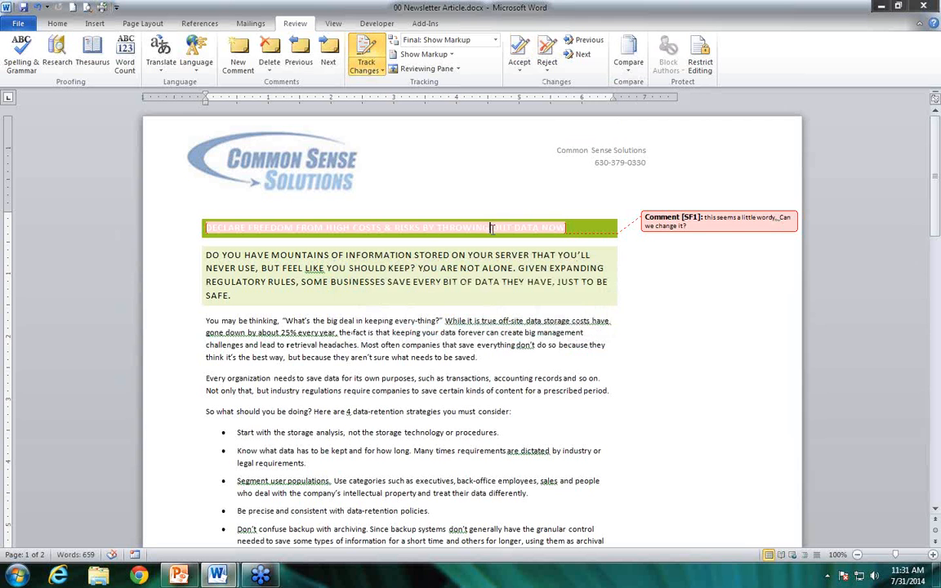
click(546, 68)
click(588, 84)
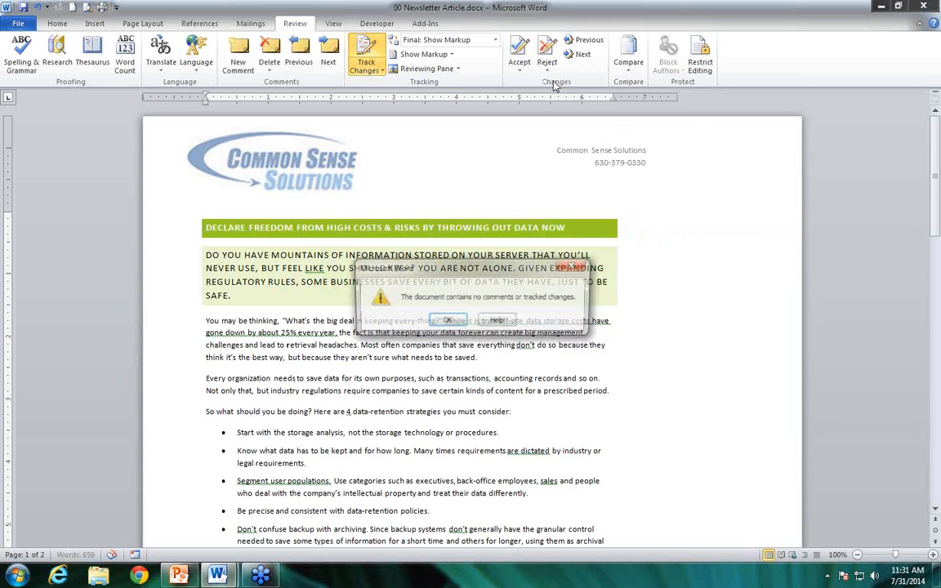
click(448, 321)
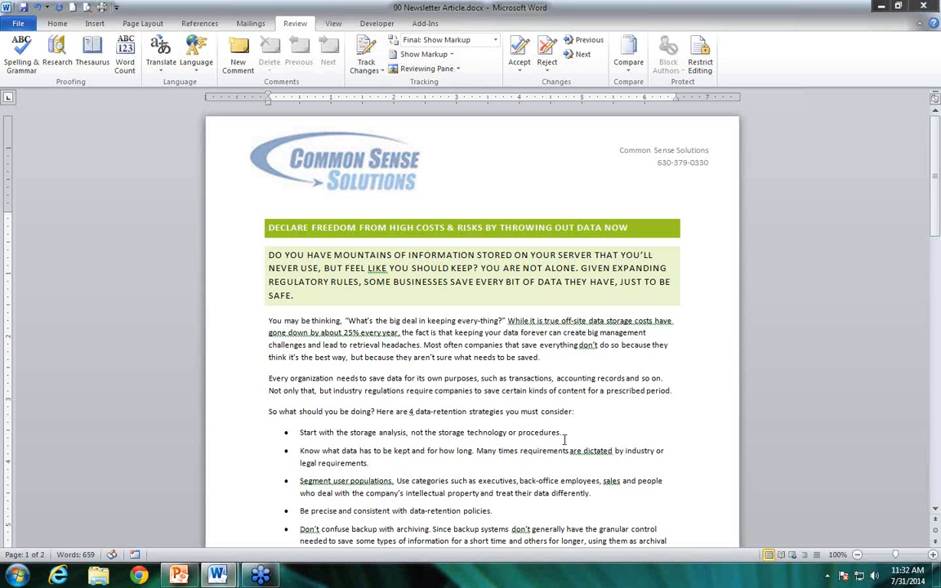
click(431, 41)
click(432, 42)
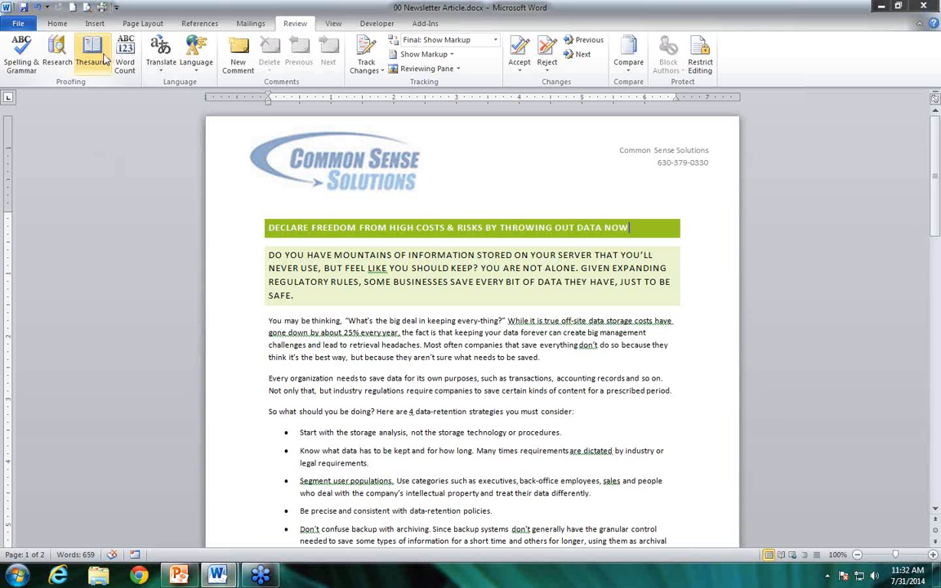
Insert a page break at the end of the first article's title
click(95, 23)
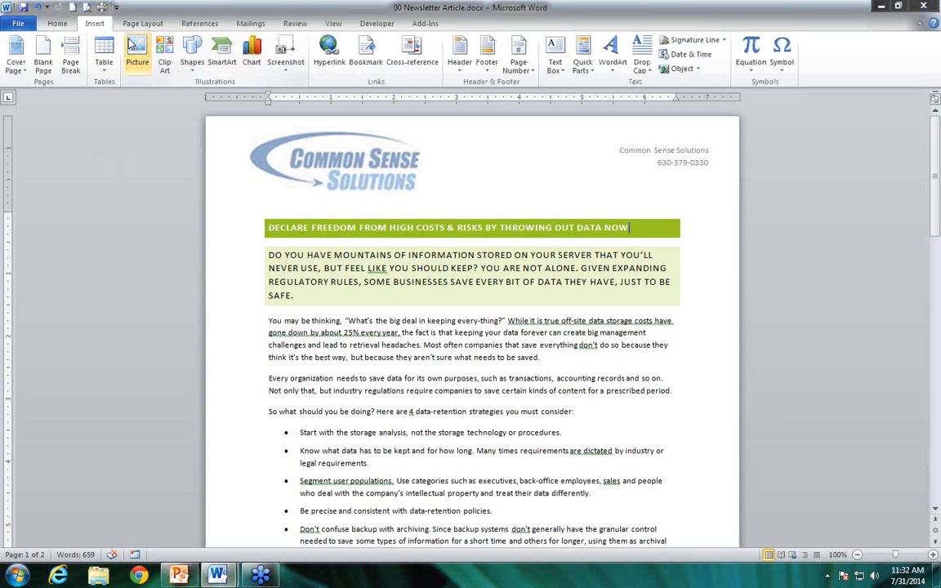
click(143, 23)
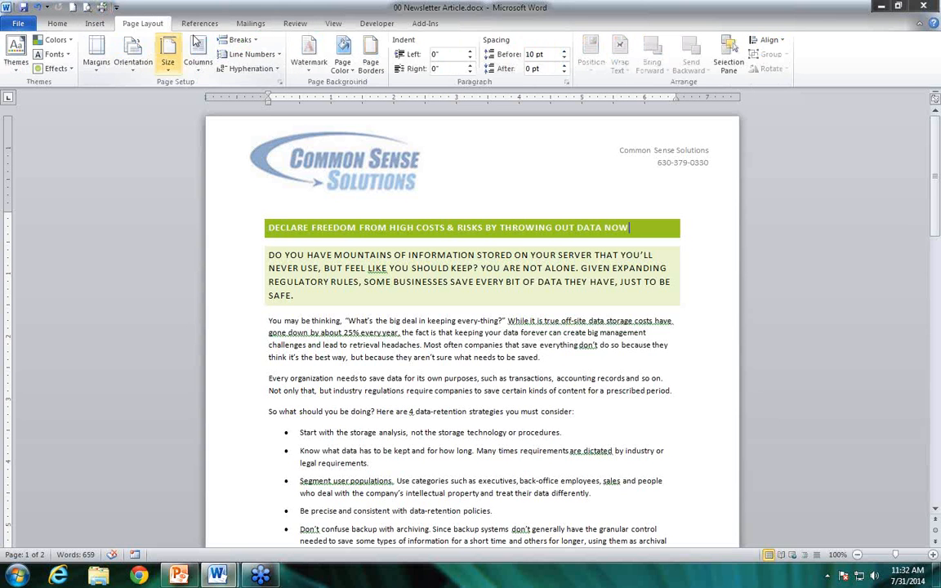
click(234, 40)
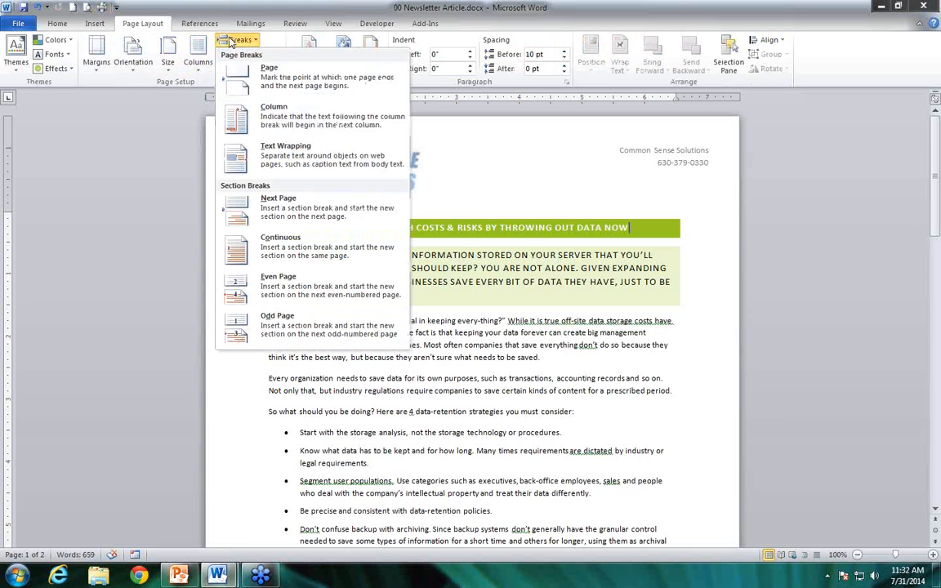
click(245, 75)
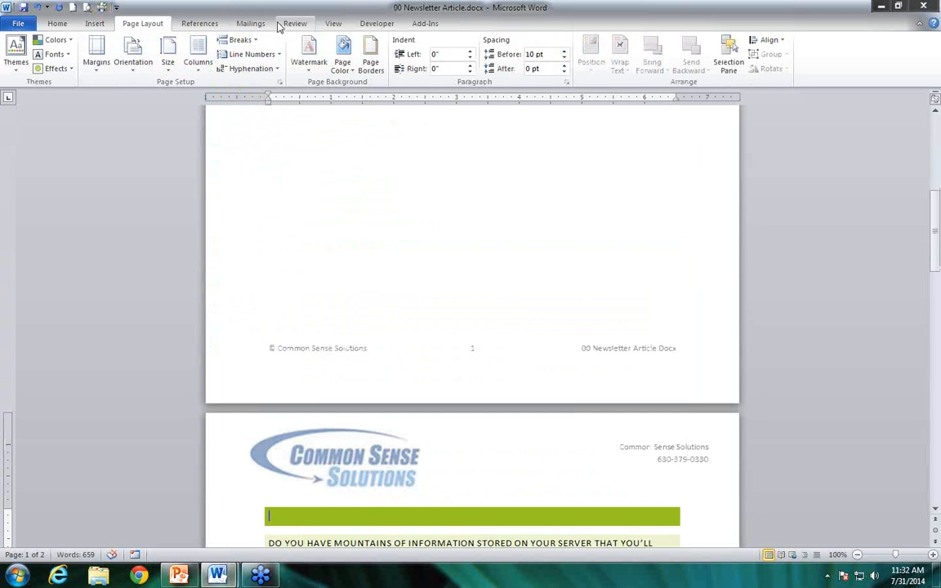
click(291, 24)
click(520, 72)
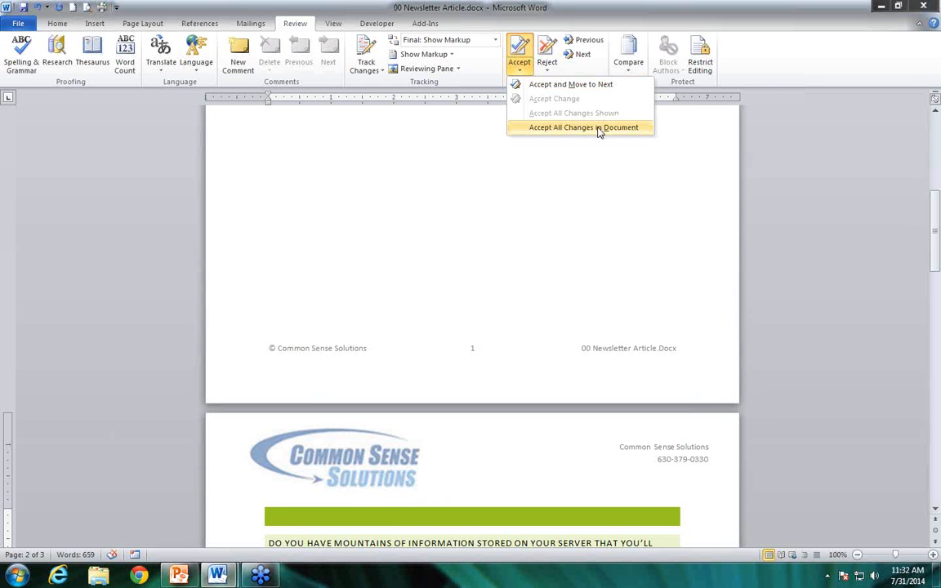
click(550, 72)
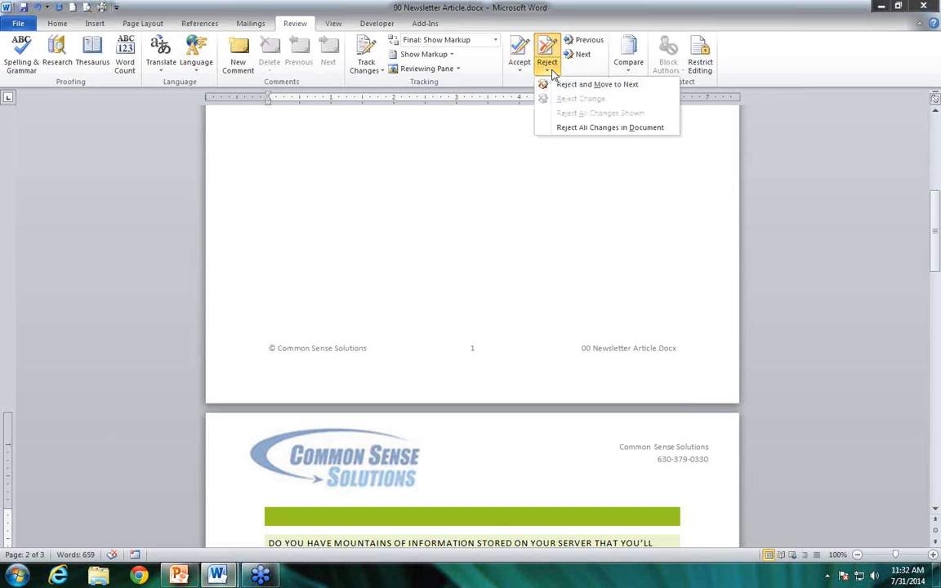
click(598, 129)
Add an empty line above the first article's title and insert a page break there
drag(935, 250, 936, 189)
scroll(325, 260, up, 2)
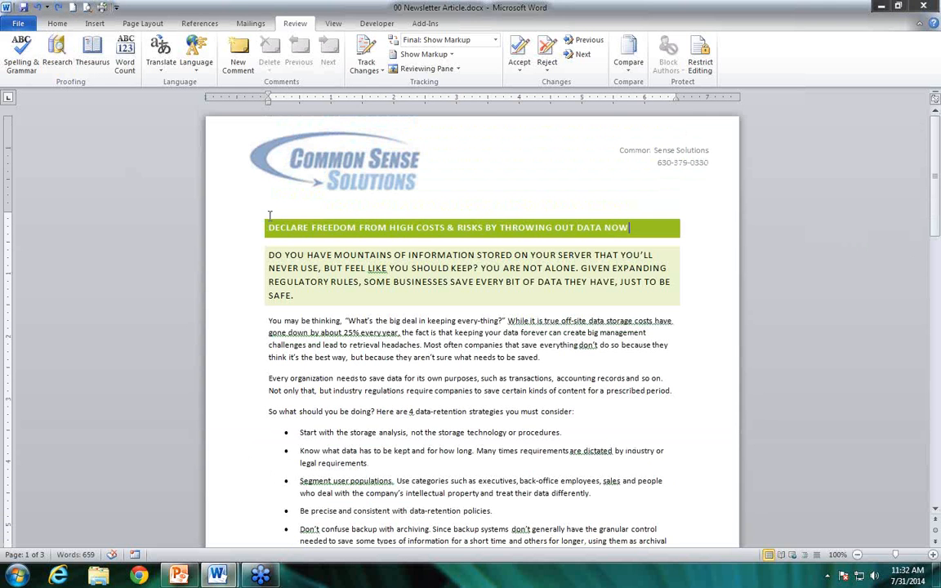
key(Return)
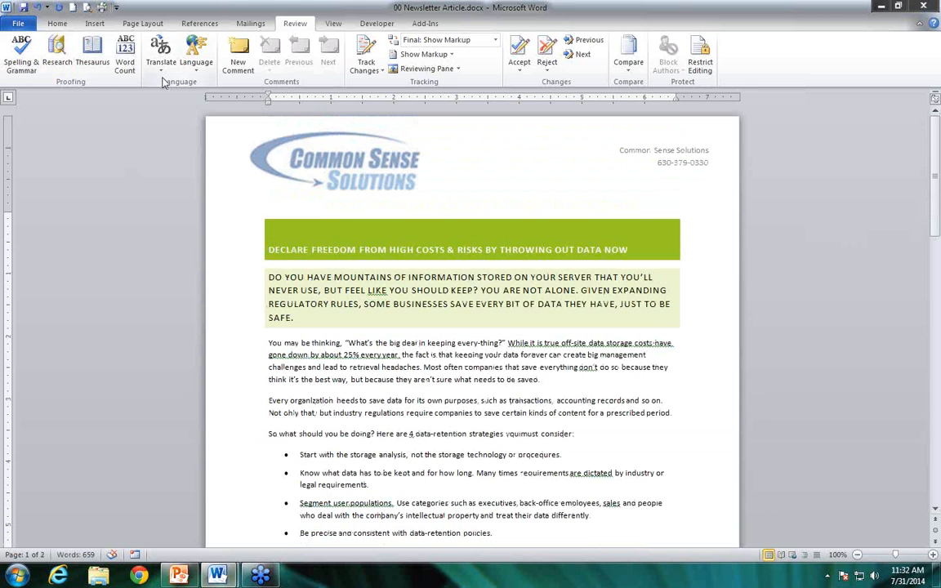
click(143, 23)
click(238, 39)
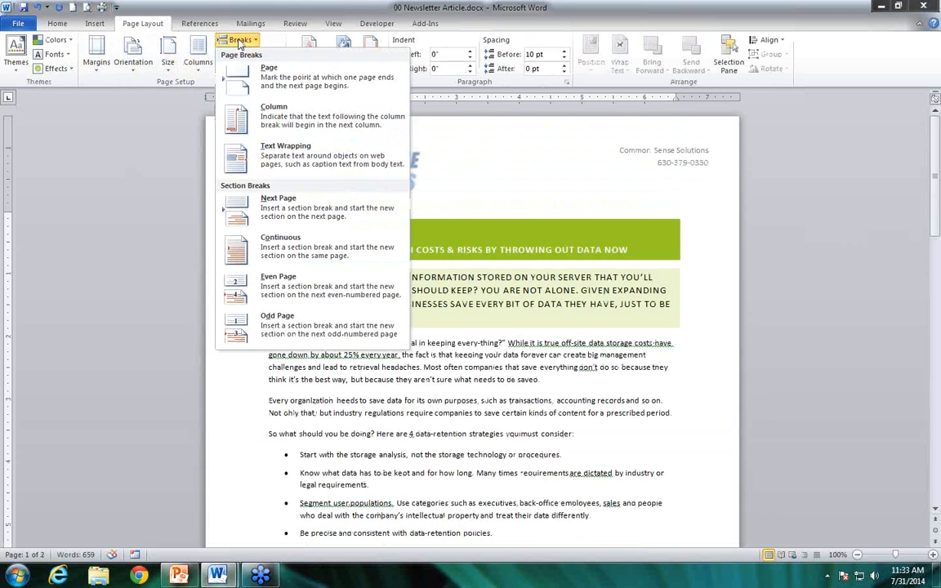
click(261, 75)
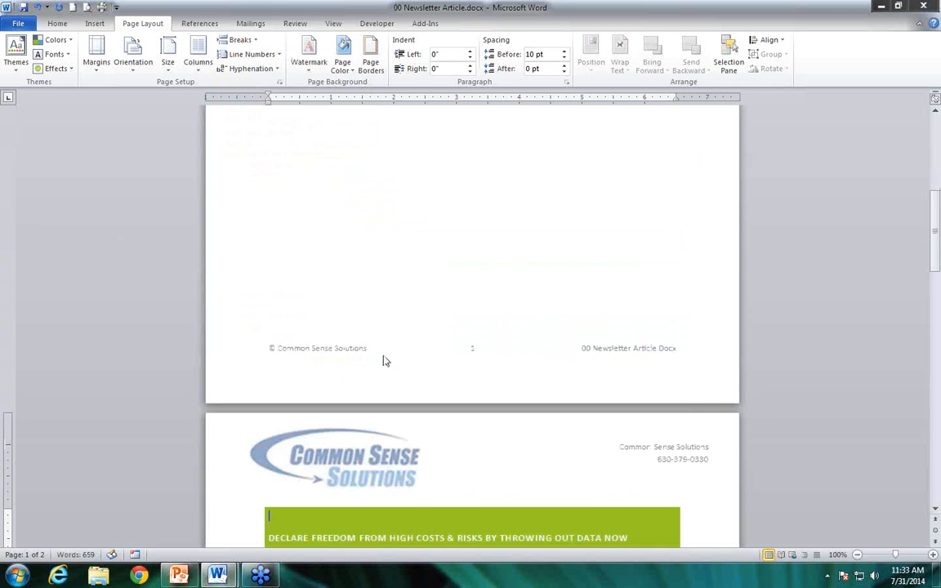
Enter the heading "SKILL BUILDER WEBINAR SERIES" in the green title bar of the new first page
scroll(387, 360, up, 6)
click(305, 194)
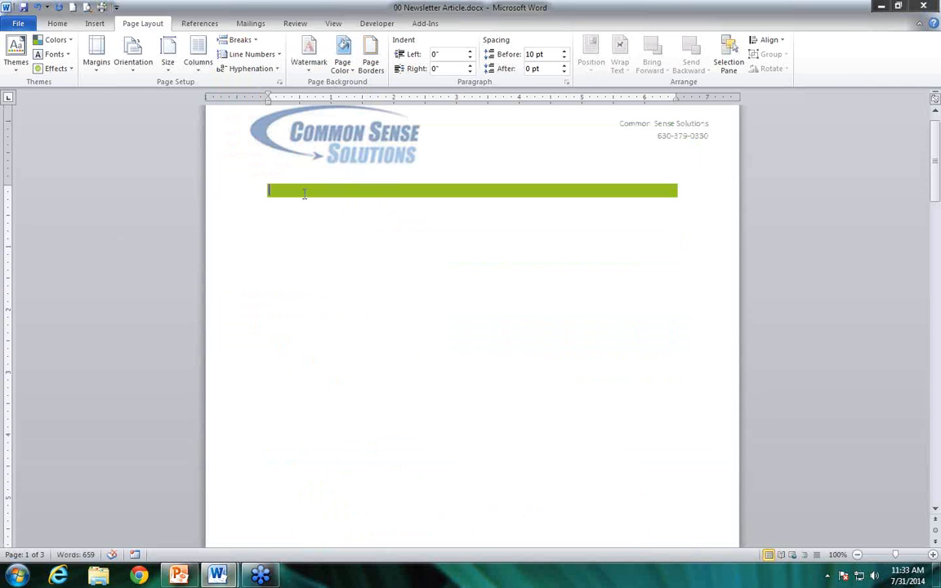
text(S)
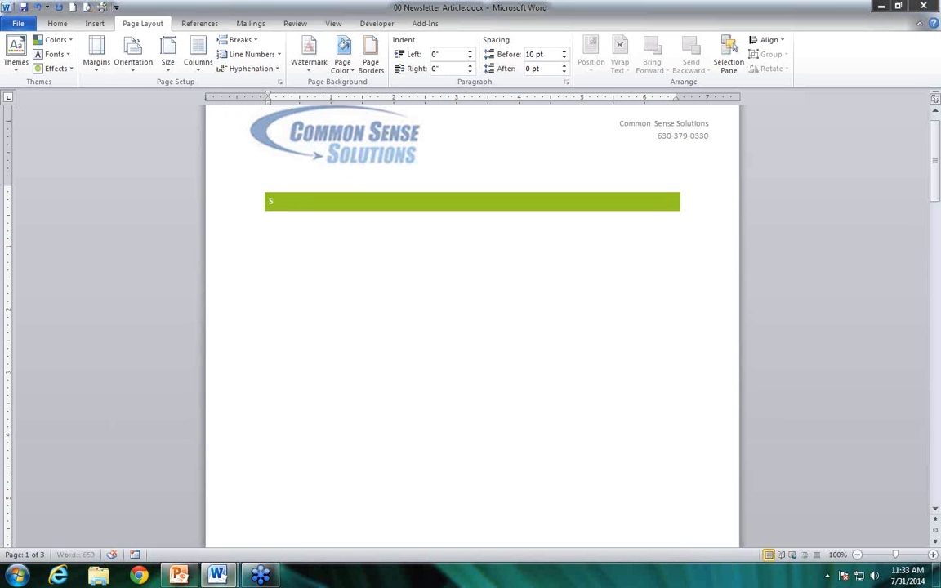
text(KILL BUILDER WEBINAR SERIES)
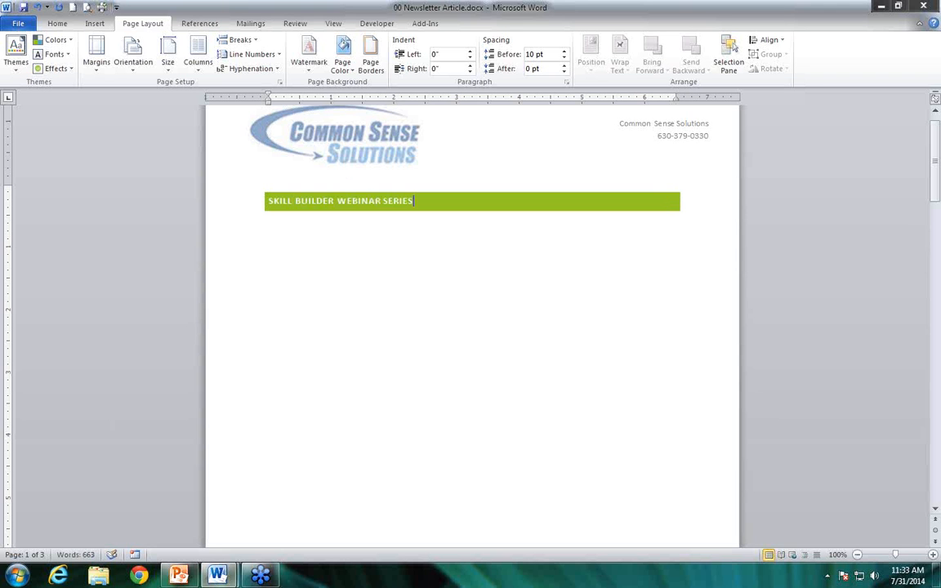
Add a new paragraph below the webinar series heading and apply the Normal style to it
click(280, 202)
click(424, 198)
key(Return)
click(57, 23)
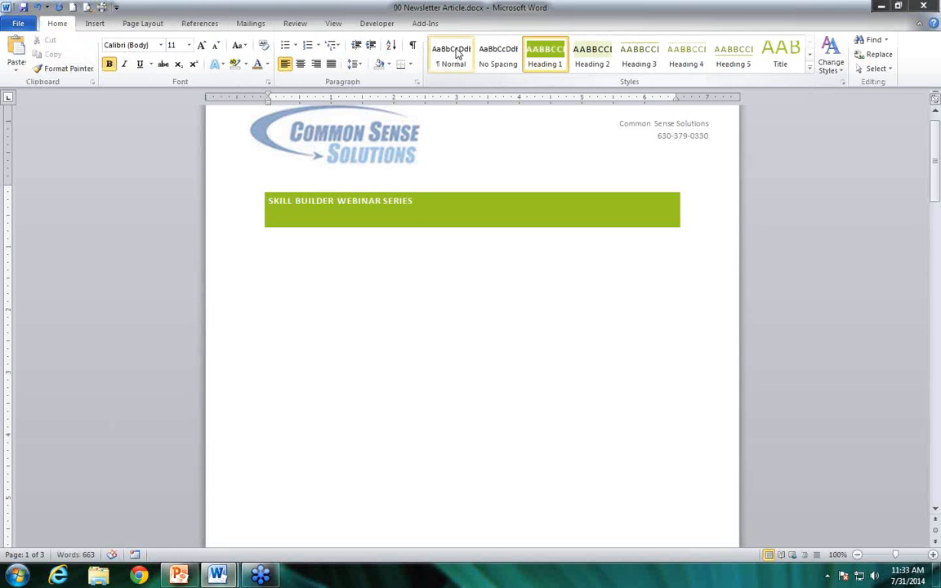
click(455, 54)
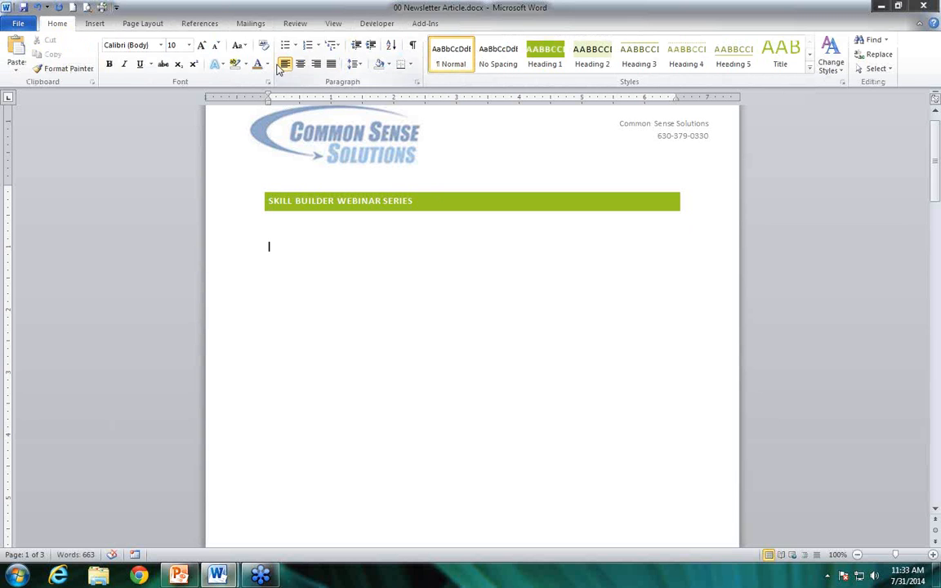
Insert a Continuous Block Process SmartArt graphic below the webinar series heading
click(96, 26)
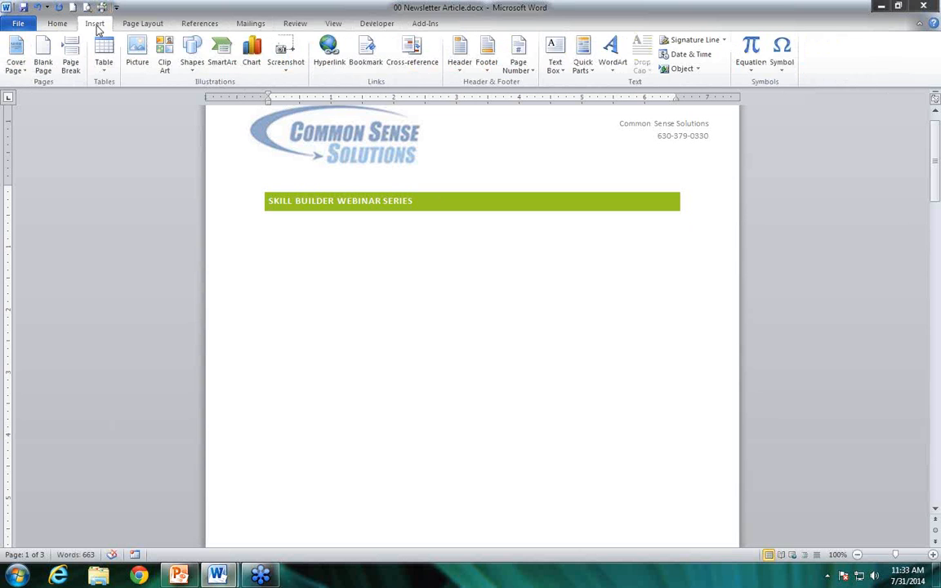
click(222, 62)
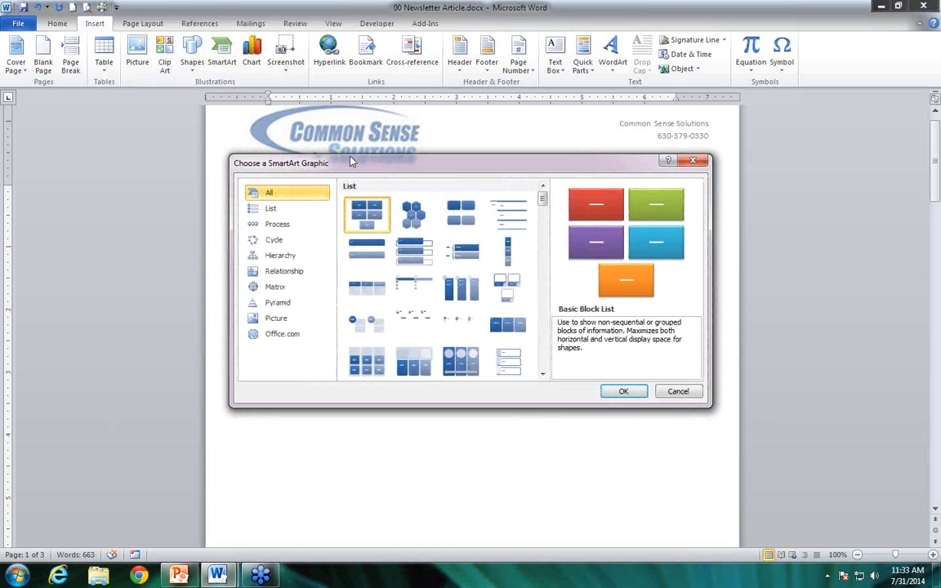
click(288, 227)
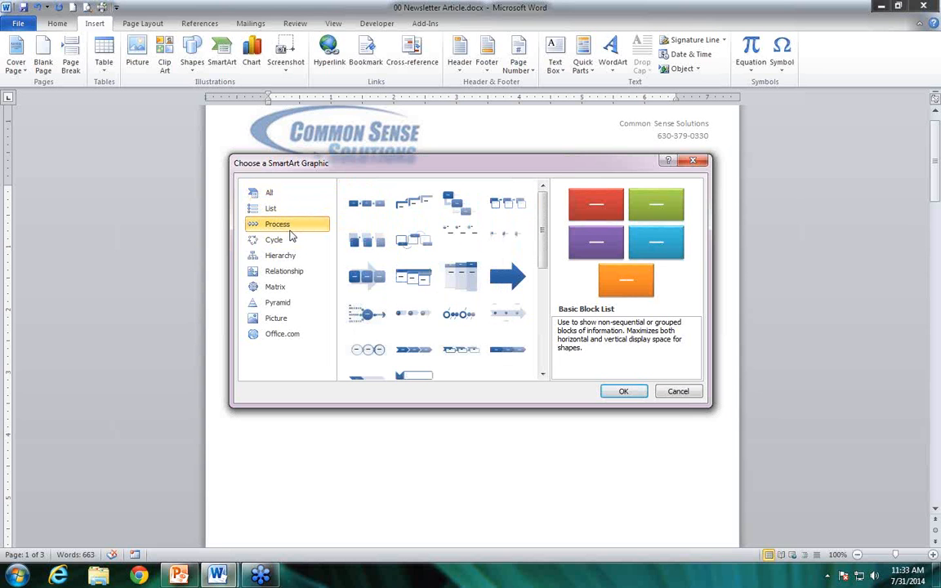
click(366, 280)
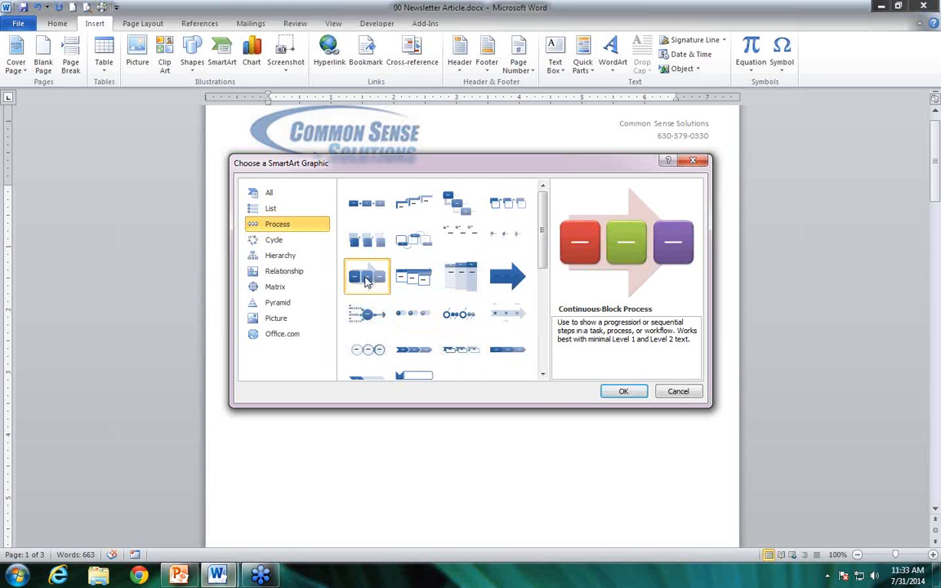
click(625, 392)
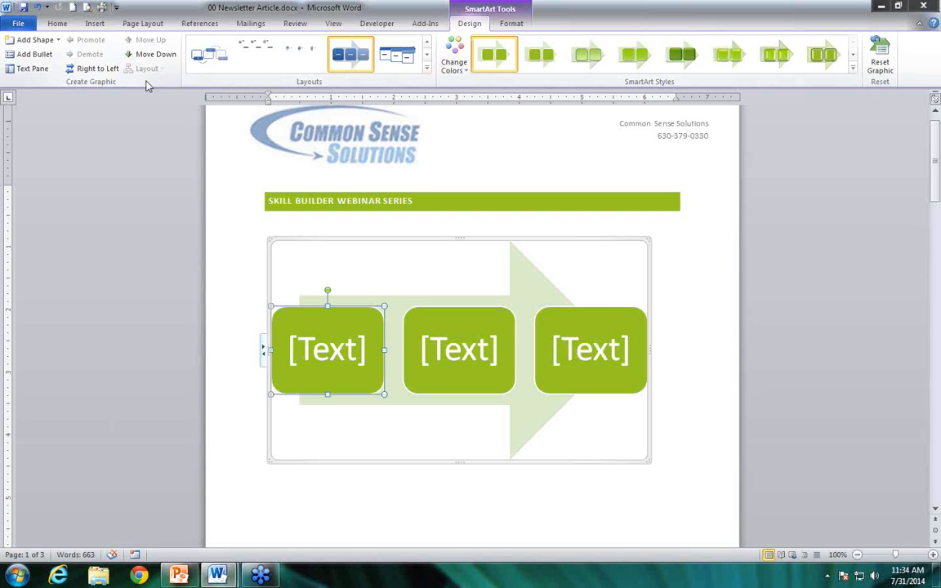
Try the right-to-left direction and the Alternating Flow layout on the SmartArt graphic, restoring the original arrangement after each
click(94, 72)
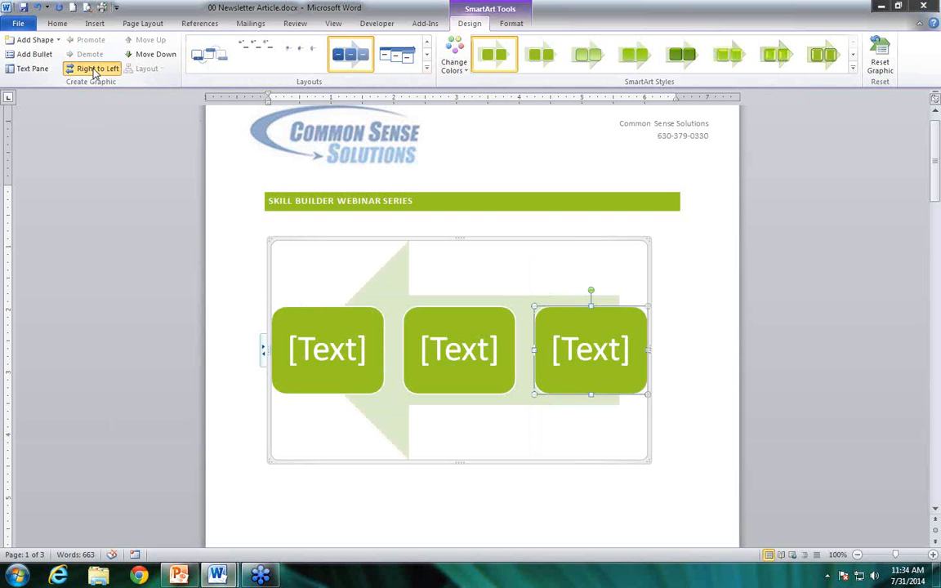
click(94, 72)
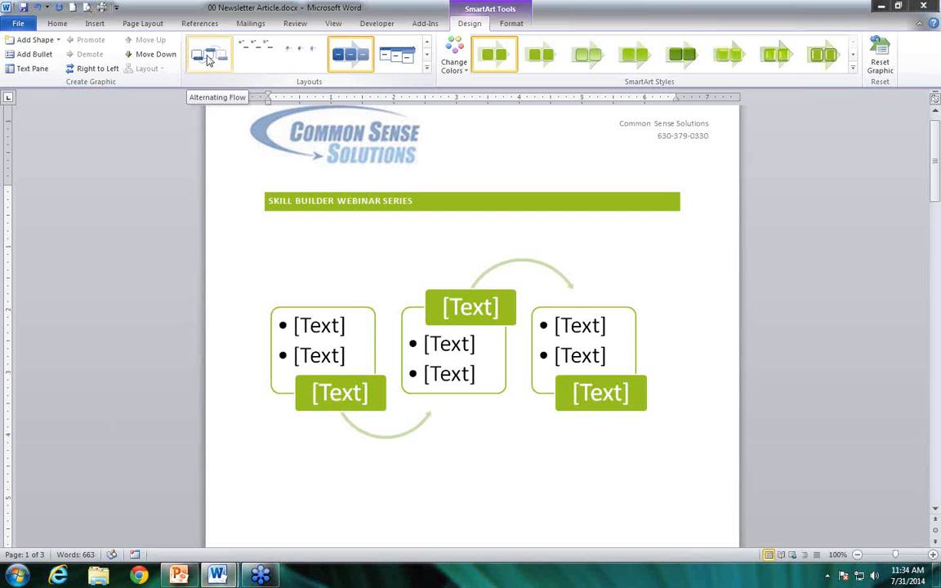
click(211, 62)
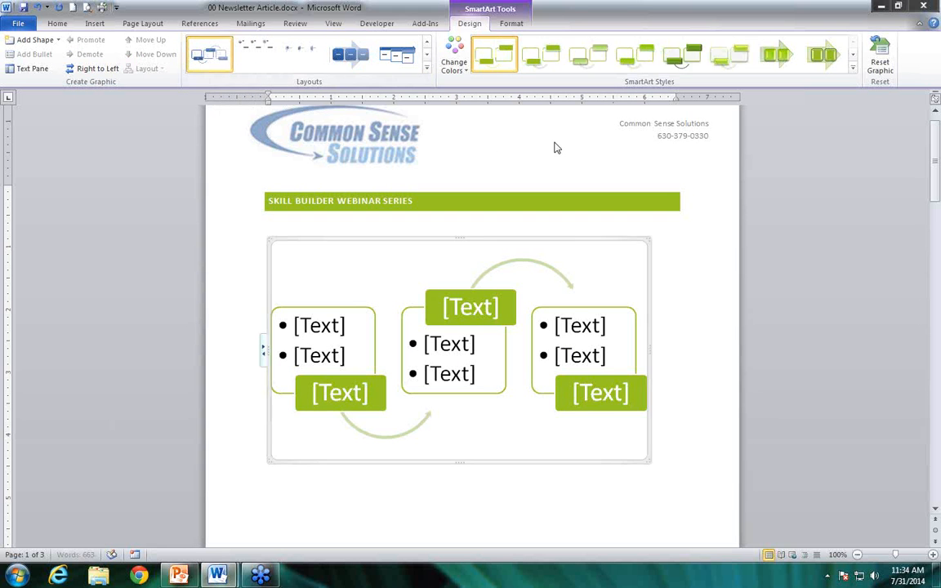
click(350, 55)
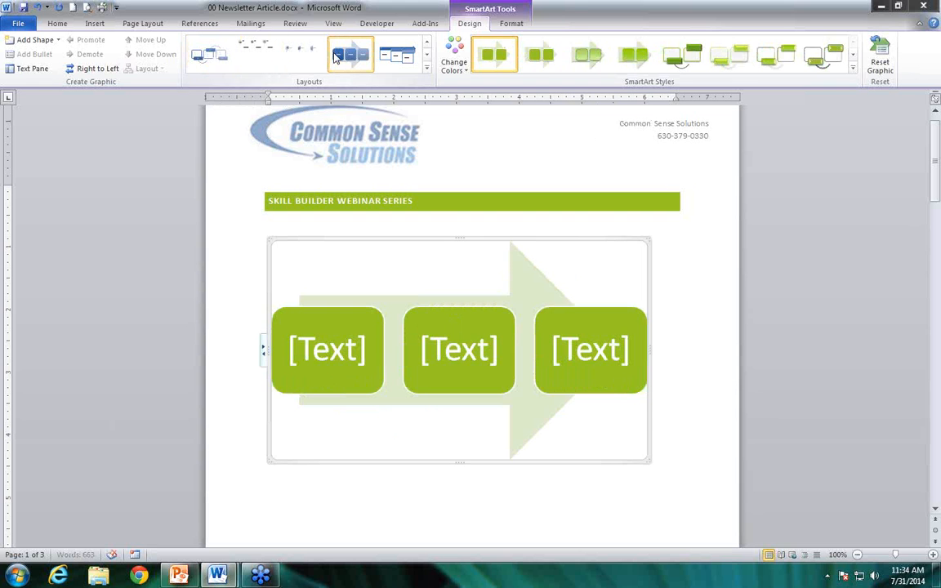
Apply the glossy 3-D style with bevelled edges to the SmartArt process graphic
click(772, 57)
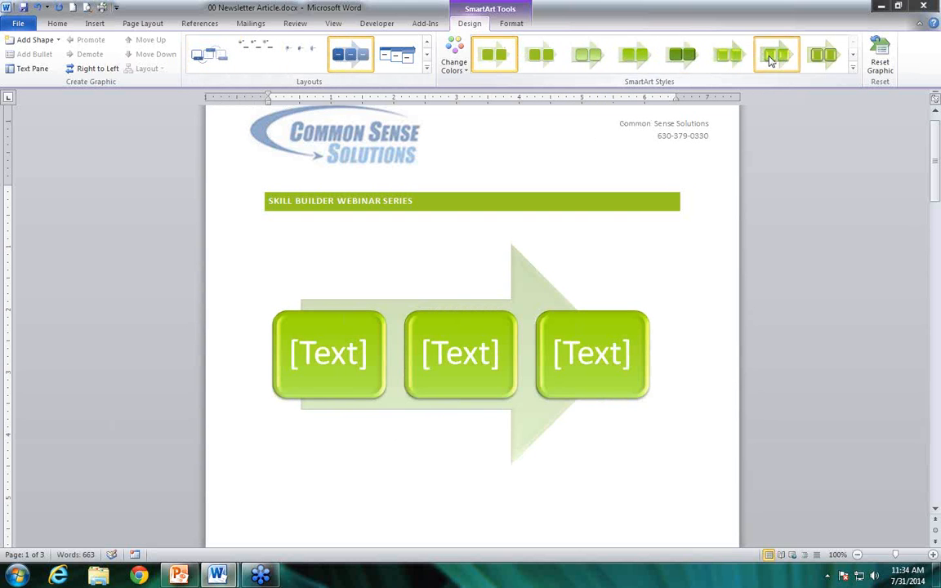
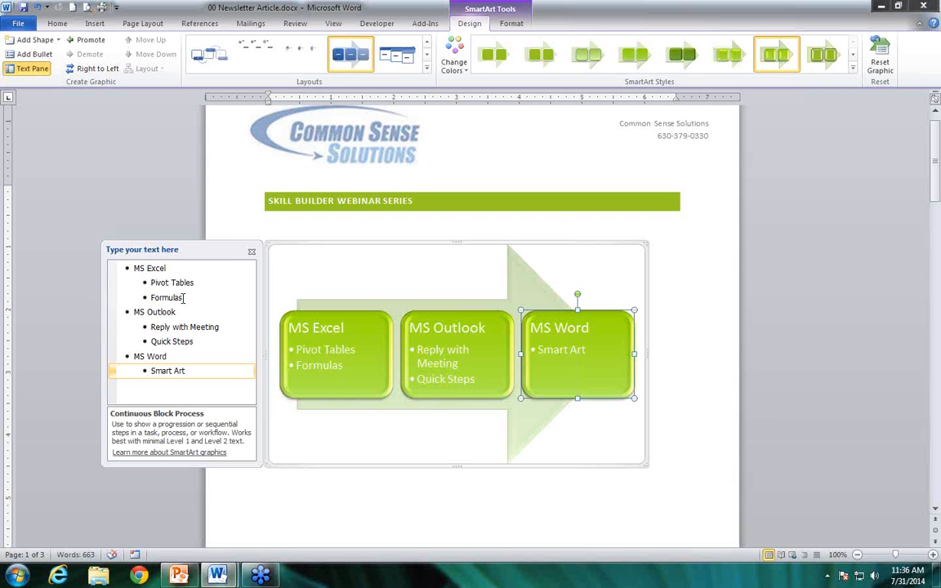
Recolor the SmartArt graphic with the blue, green and orange Colorful variation and change its layout to Alternating Flow
click(446, 190)
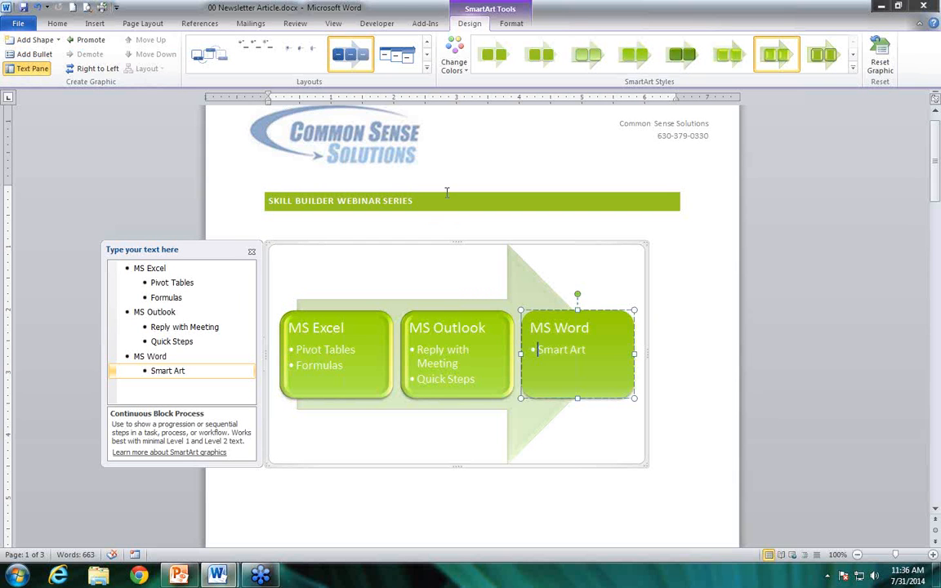
click(252, 253)
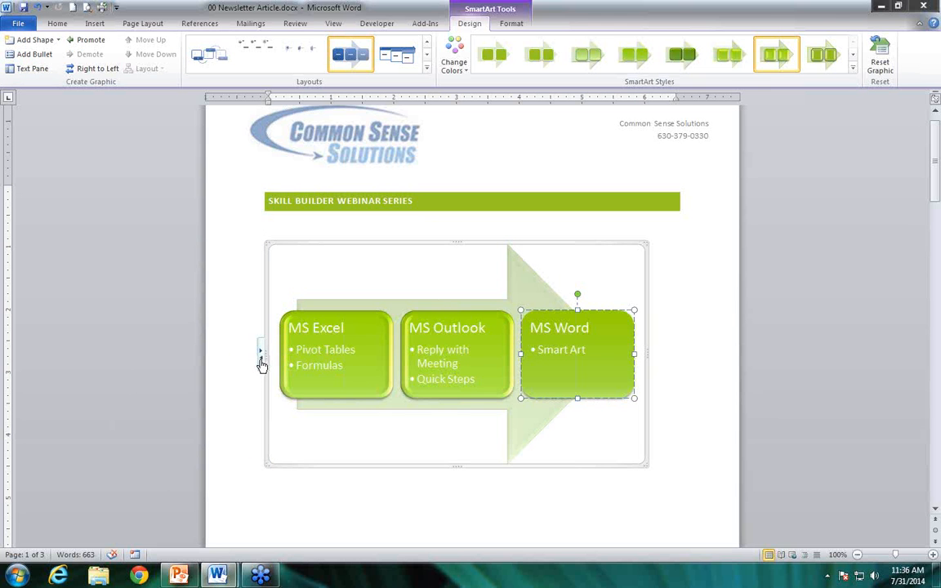
click(460, 65)
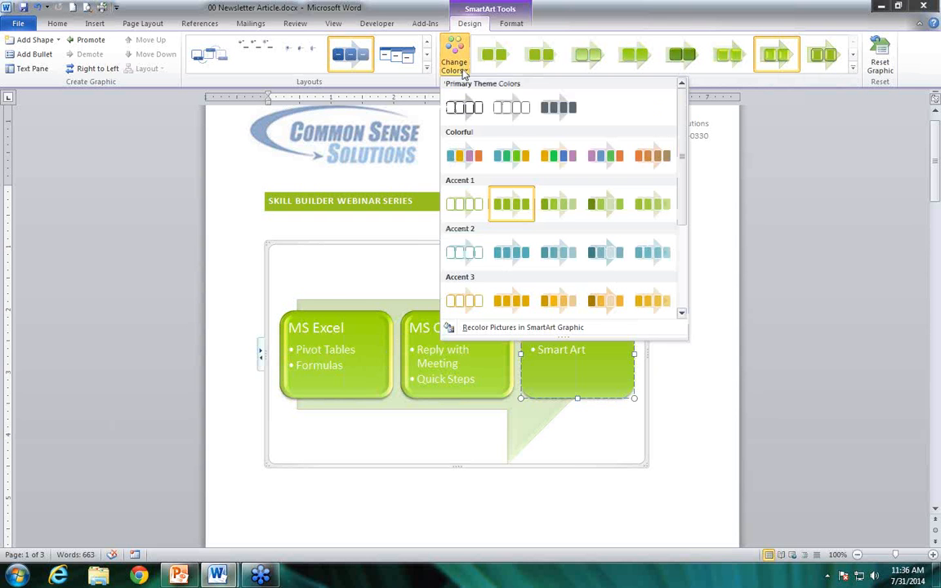
click(512, 155)
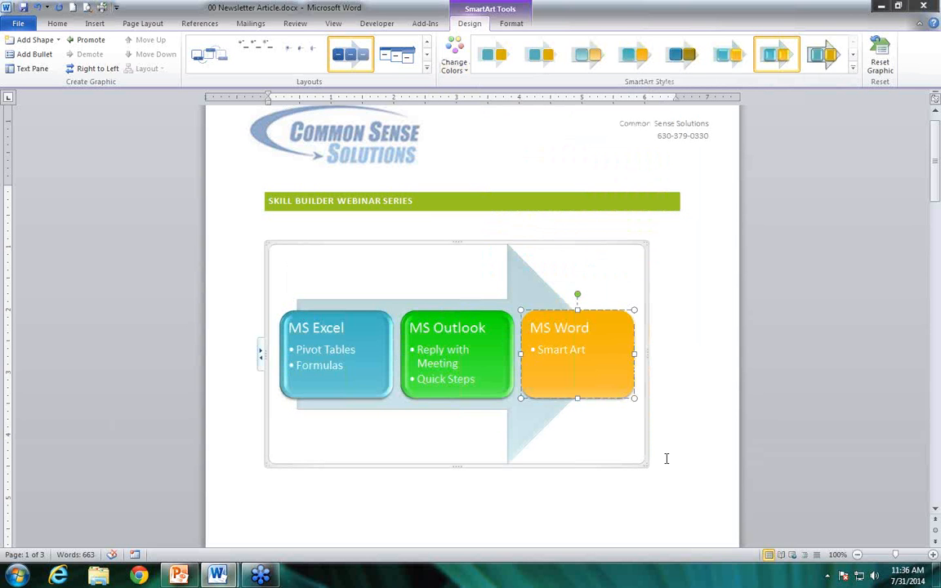
click(204, 62)
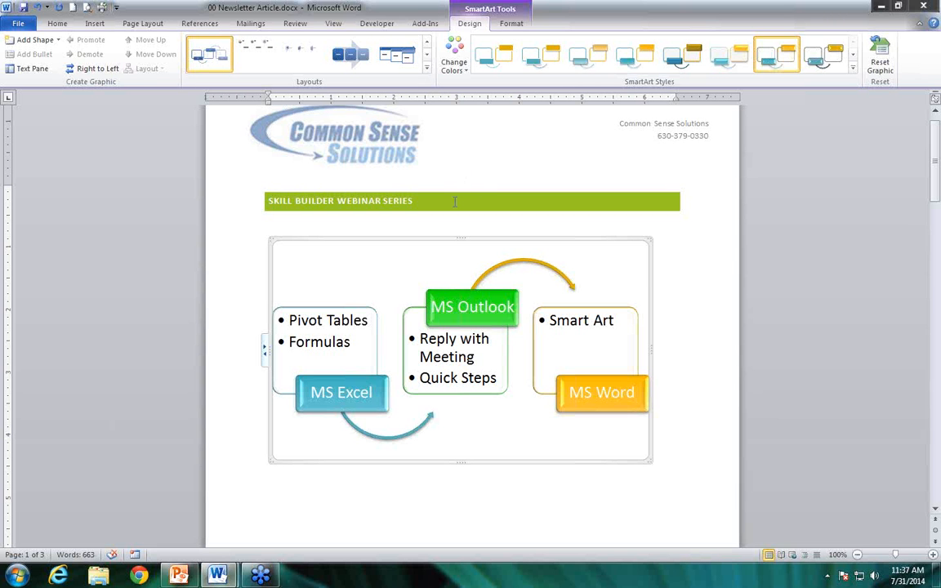
Add a Normal-style paragraph above the Skill Builder Webinar Series heading and insert a page break there
click(269, 203)
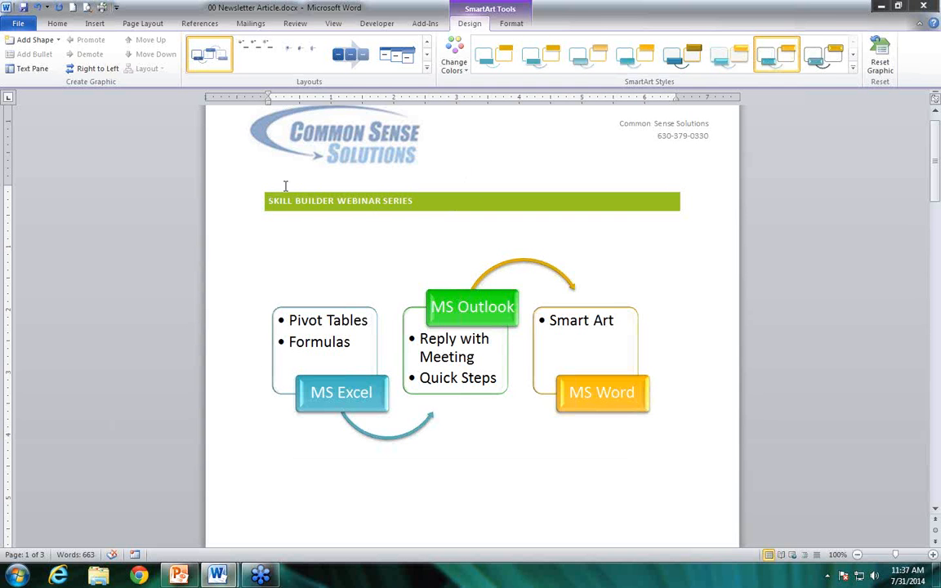
key(Return)
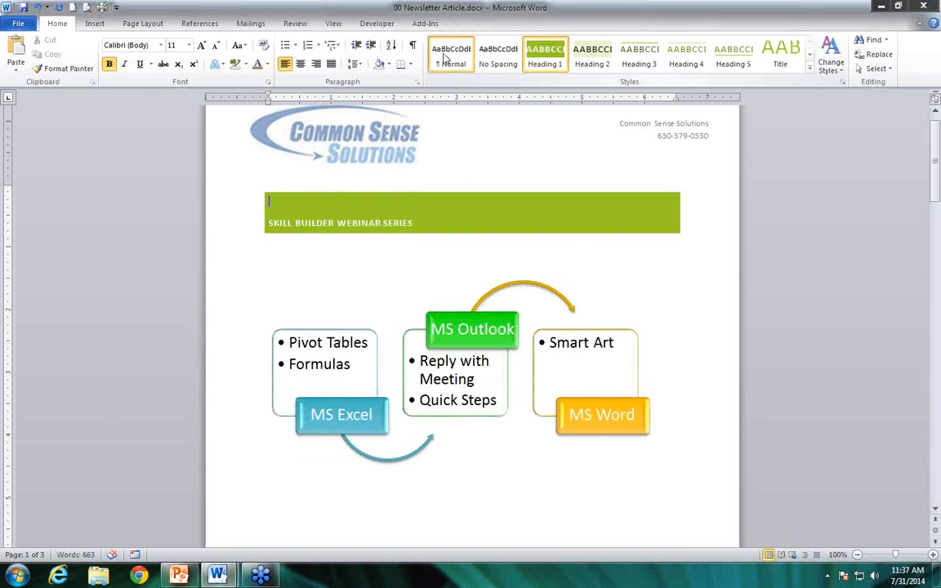
click(446, 57)
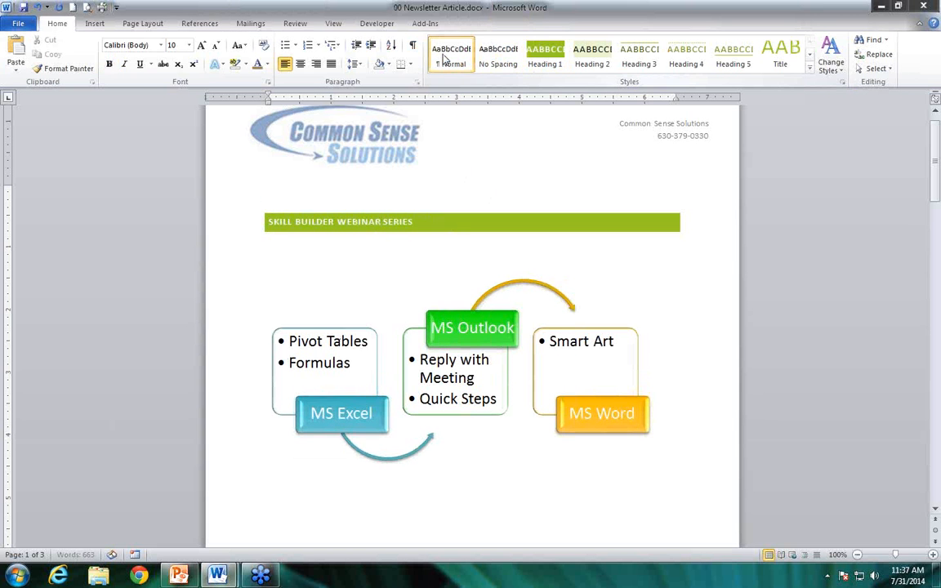
click(143, 25)
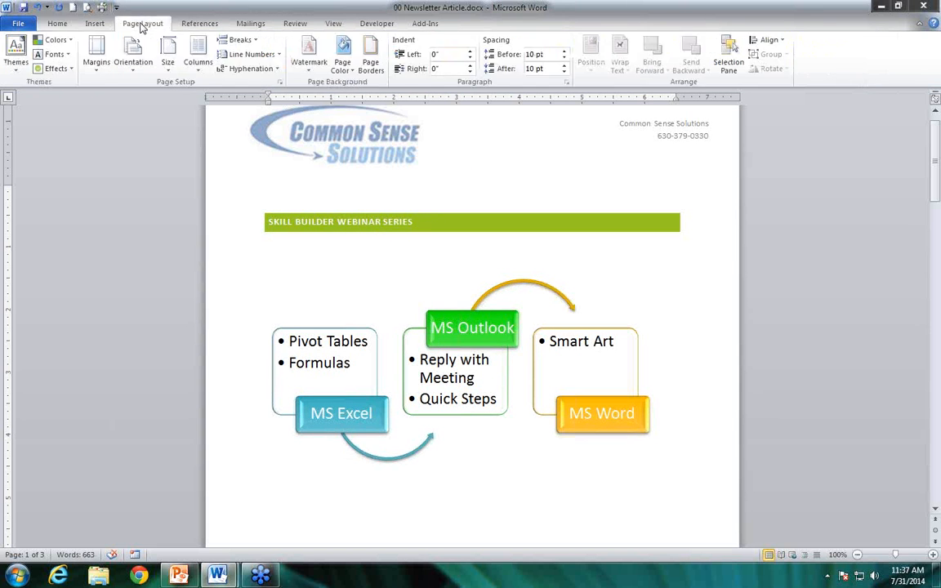
click(239, 41)
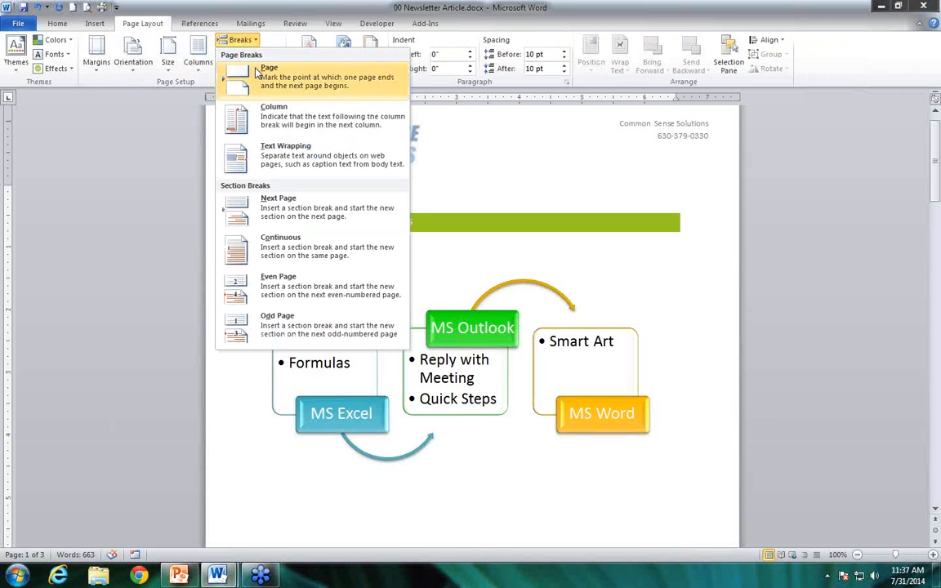
click(258, 74)
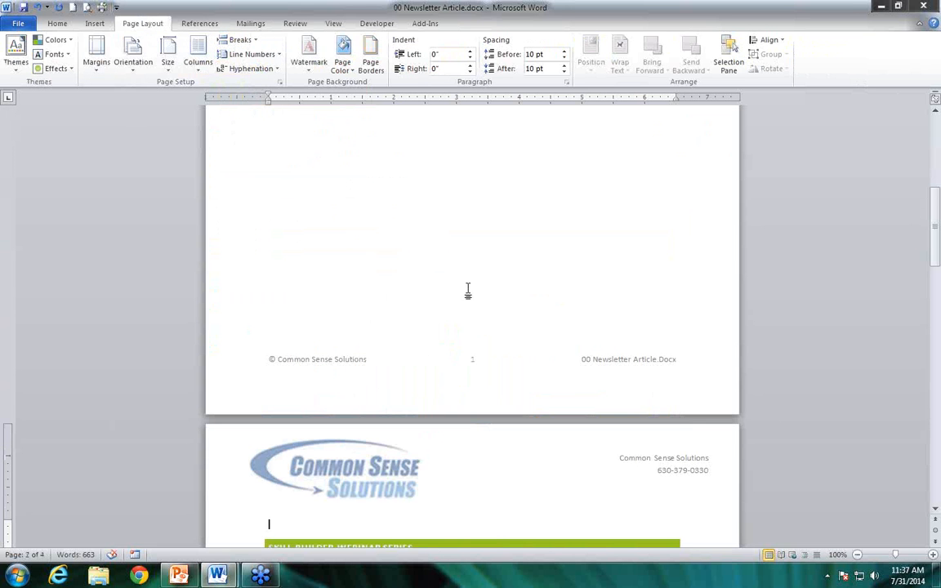
Insert the Automatic Table 1 table of contents on the new blank first page
scroll(454, 278, down, 7)
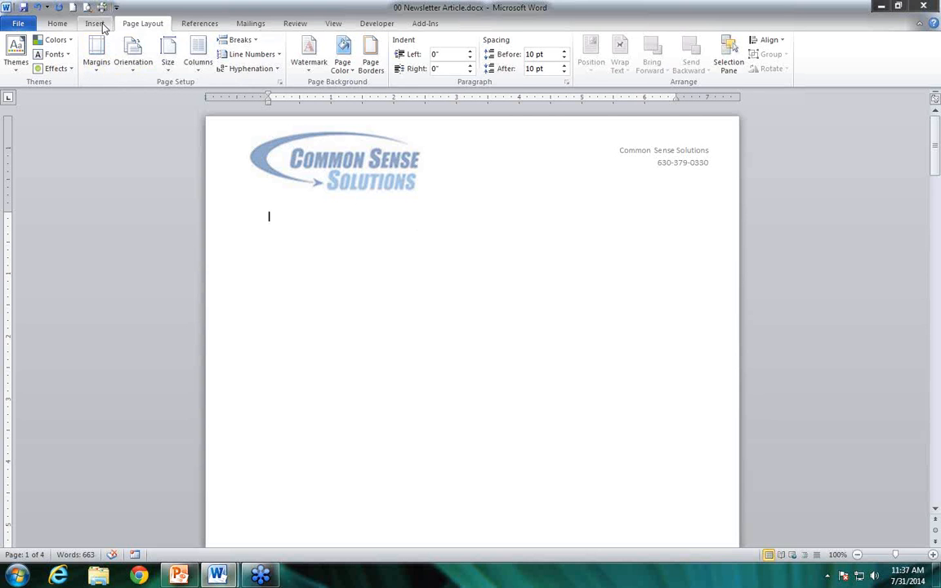
click(97, 25)
click(135, 25)
click(206, 26)
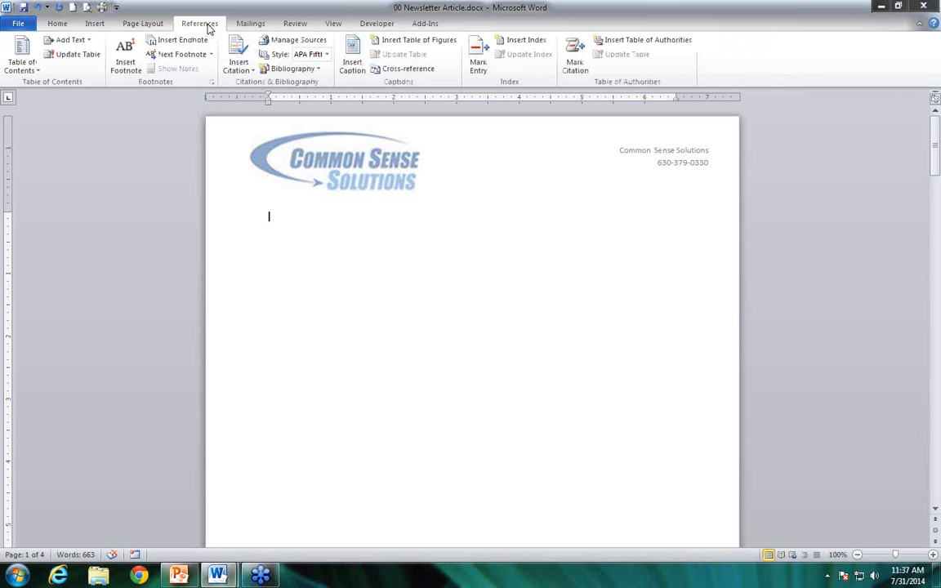
click(24, 66)
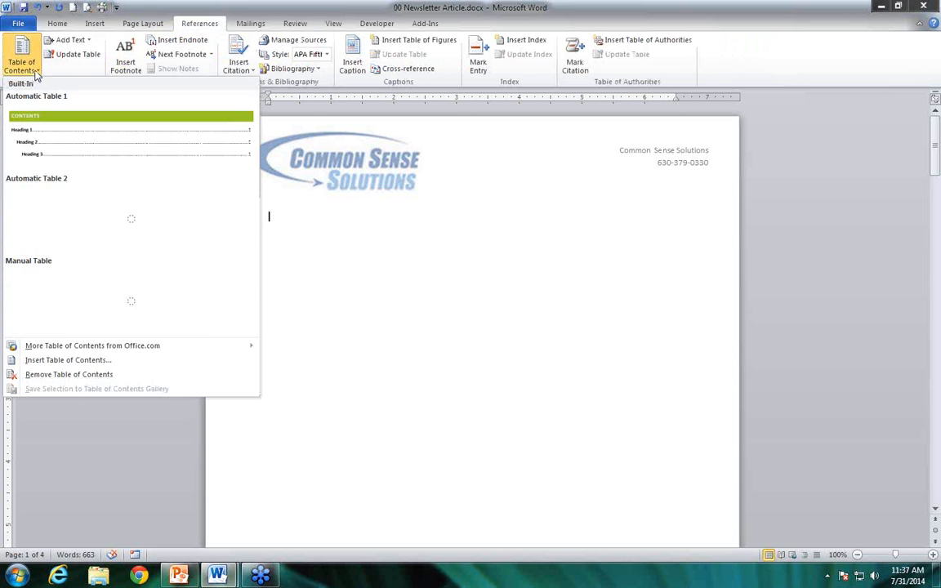
click(56, 128)
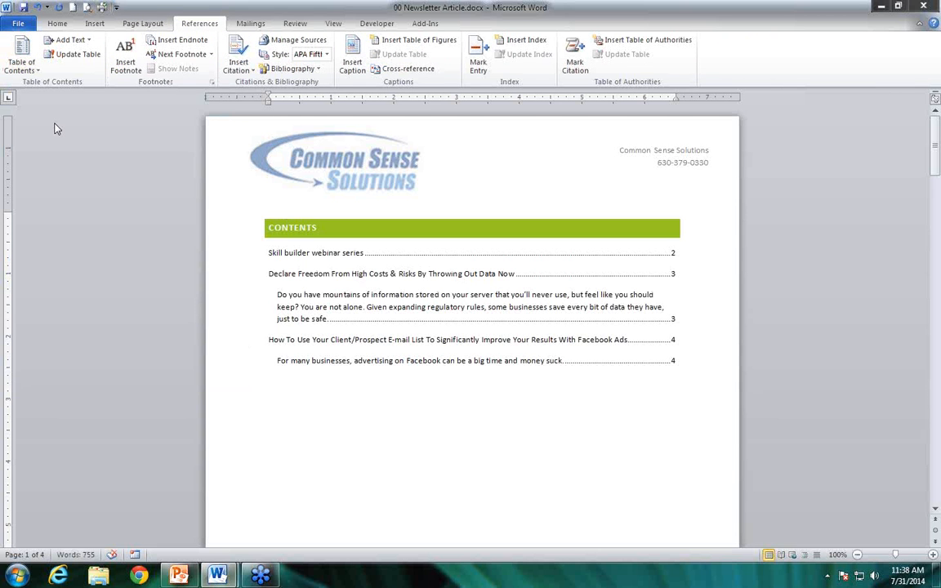
click(26, 67)
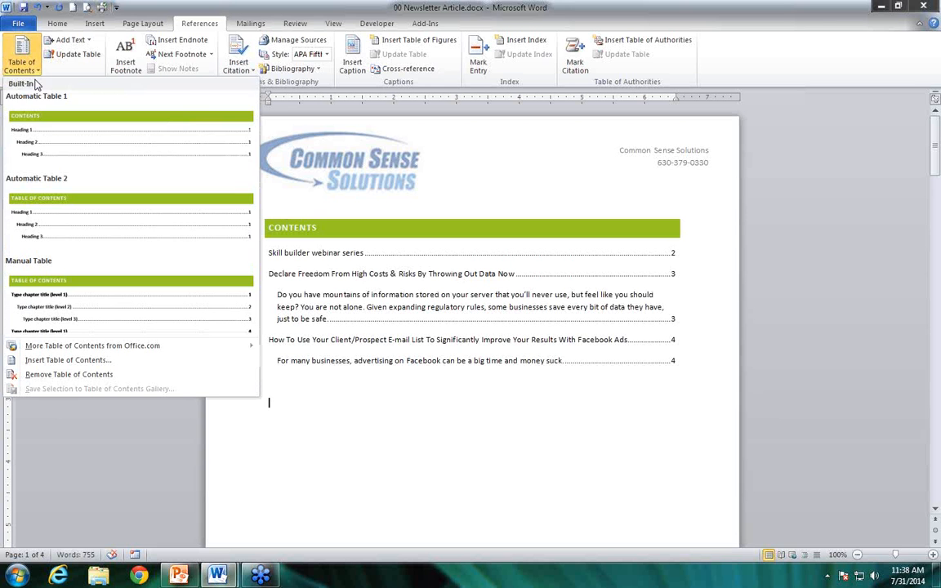
click(393, 162)
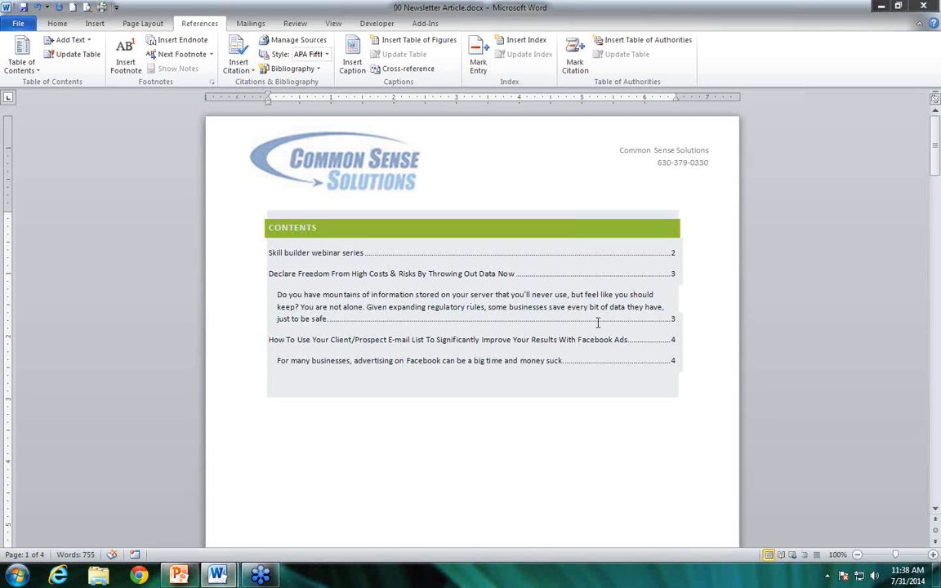
Page through the newsletter's articles to examine the headings listed in the table of contents
click(937, 510)
click(937, 510)
scroll(936, 510, down, 3)
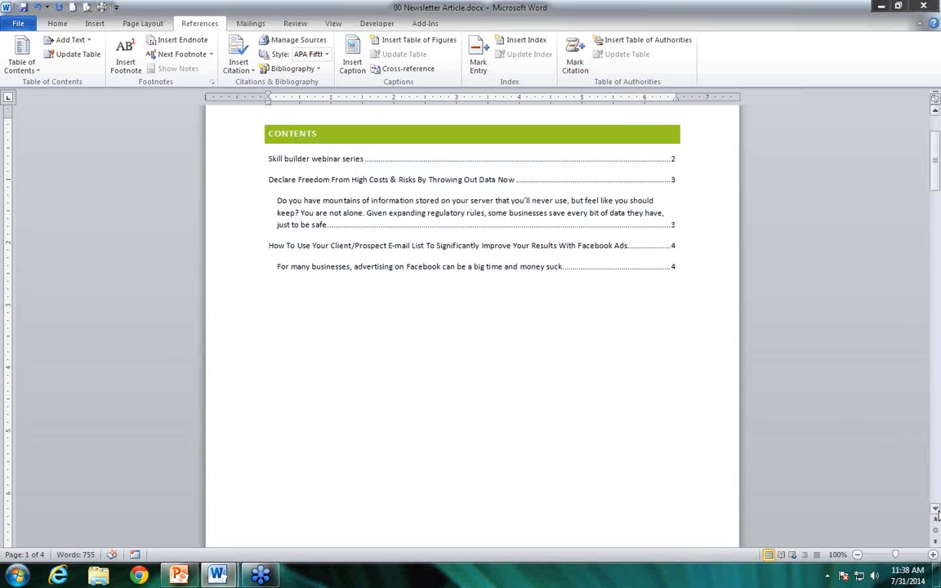
click(936, 543)
click(935, 542)
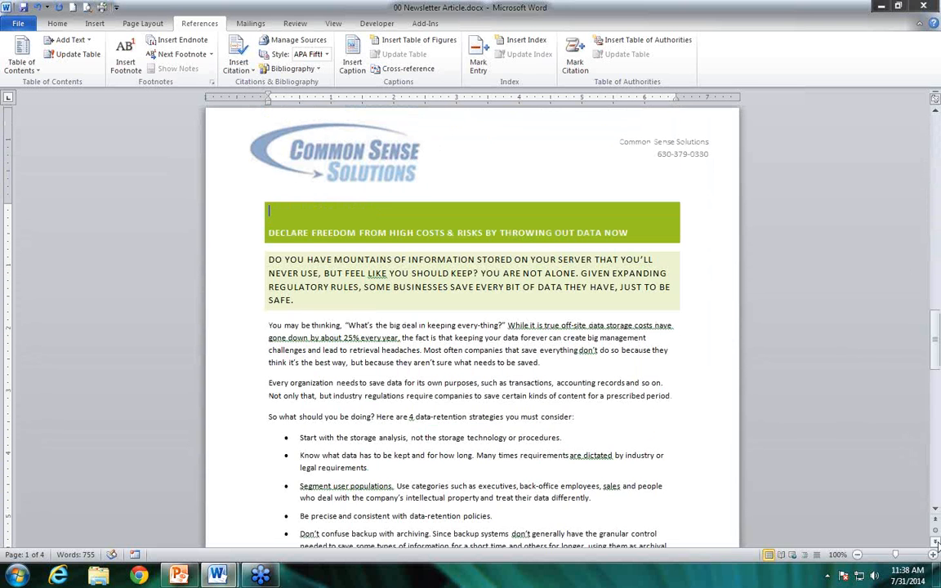
click(936, 543)
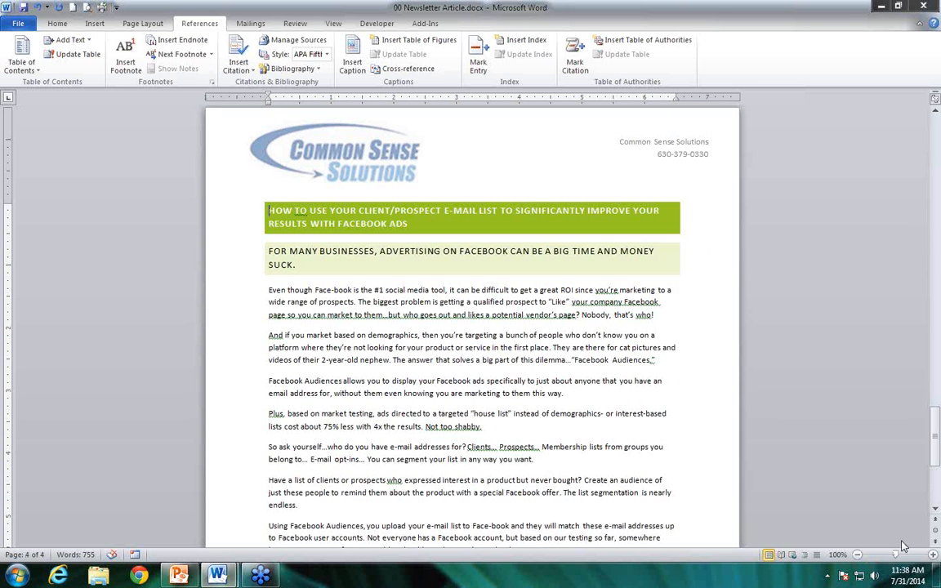
click(935, 520)
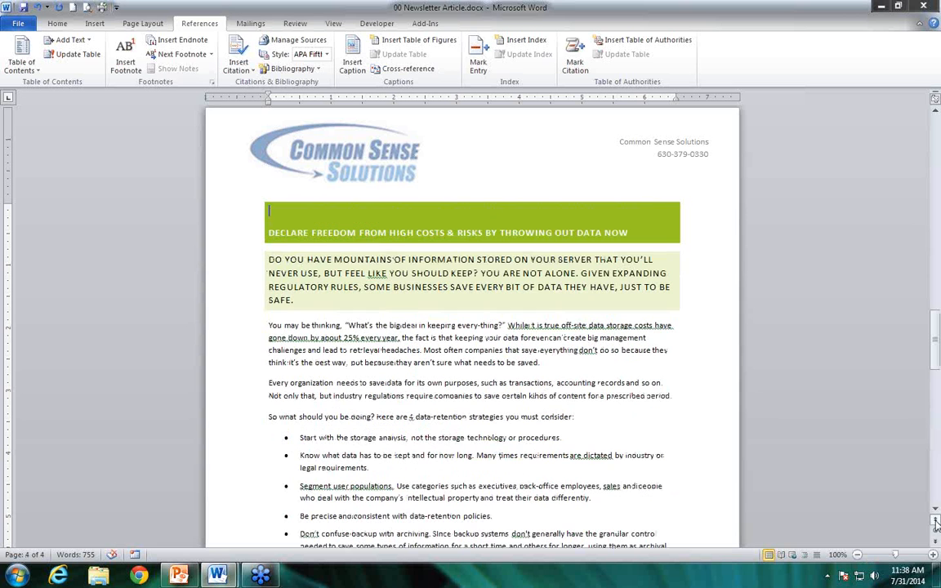
click(270, 259)
key(Return)
key(BackSpace)
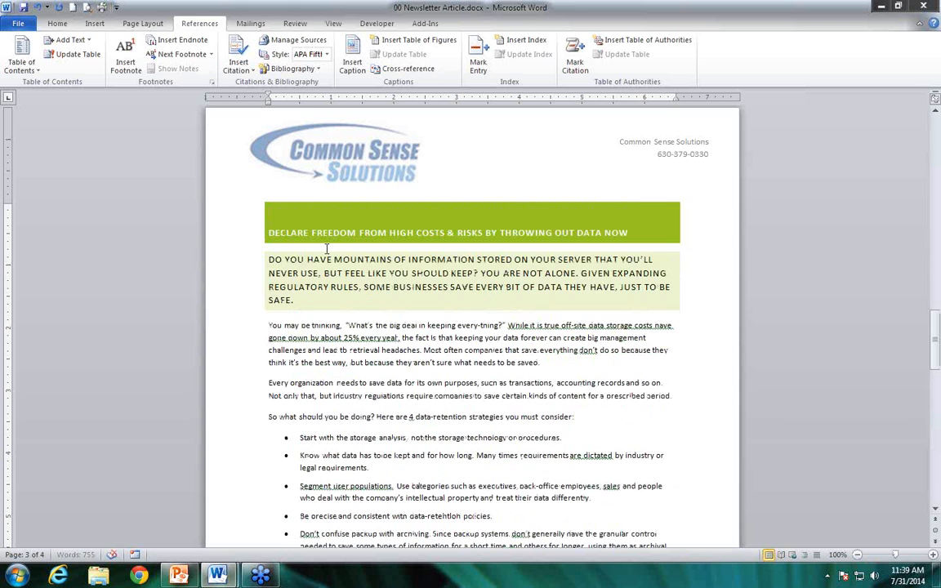
Apply the Normal style to the "Do you have mountains of information" paragraph below the Declare Freedom heading
drag(293, 300, 269, 259)
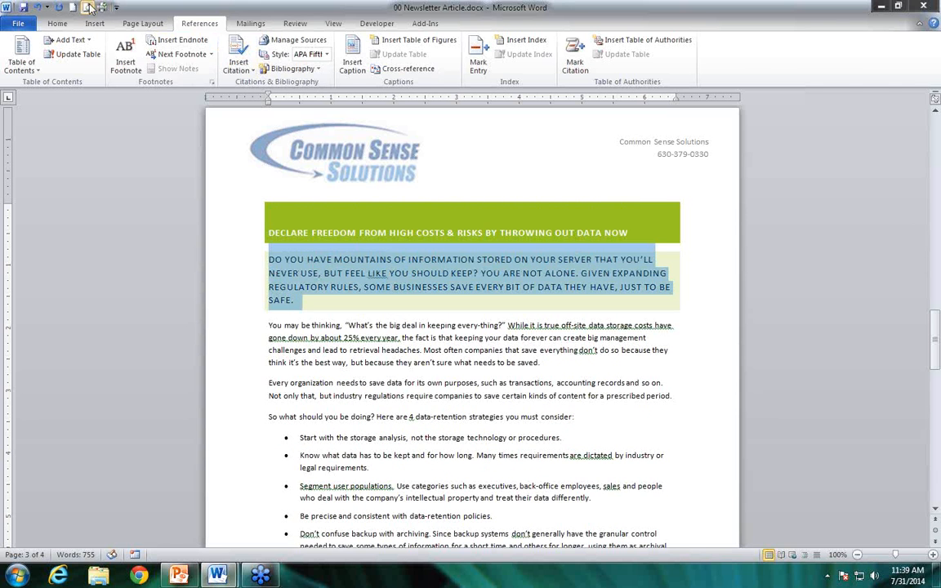
click(57, 23)
click(451, 56)
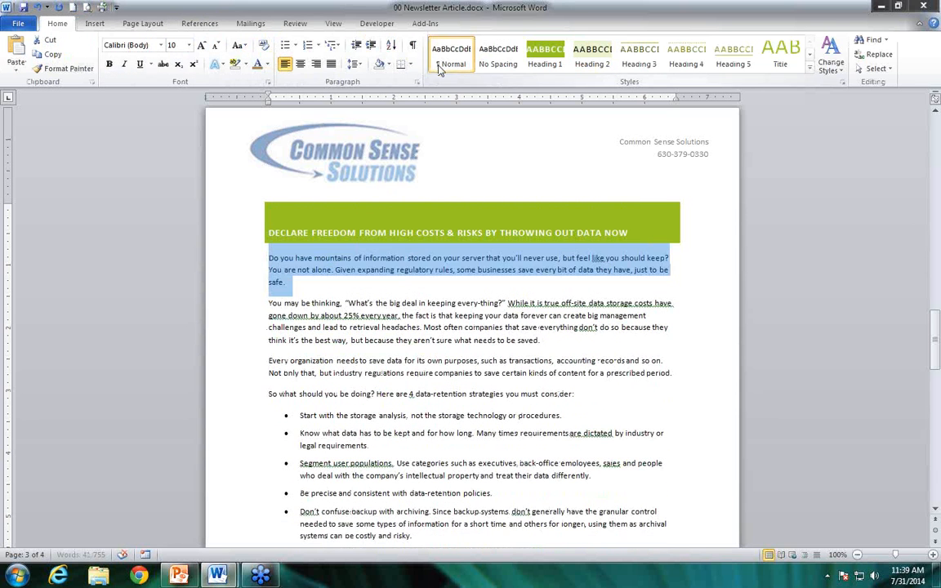
Add the line "Recommendations on what to save." below the Declare Freedom heading and style it as Heading 2
click(268, 260)
key(Return)
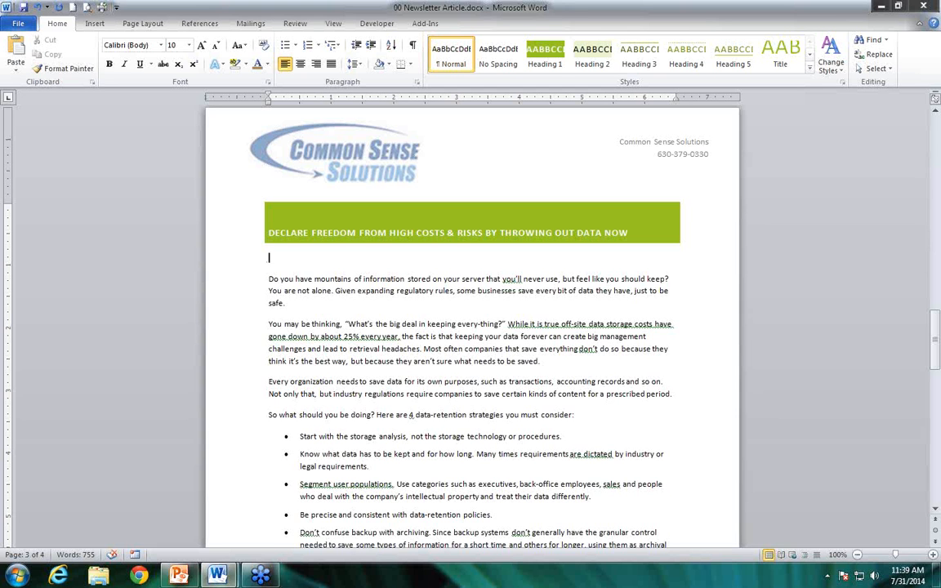
text(Recommendations on what to save)
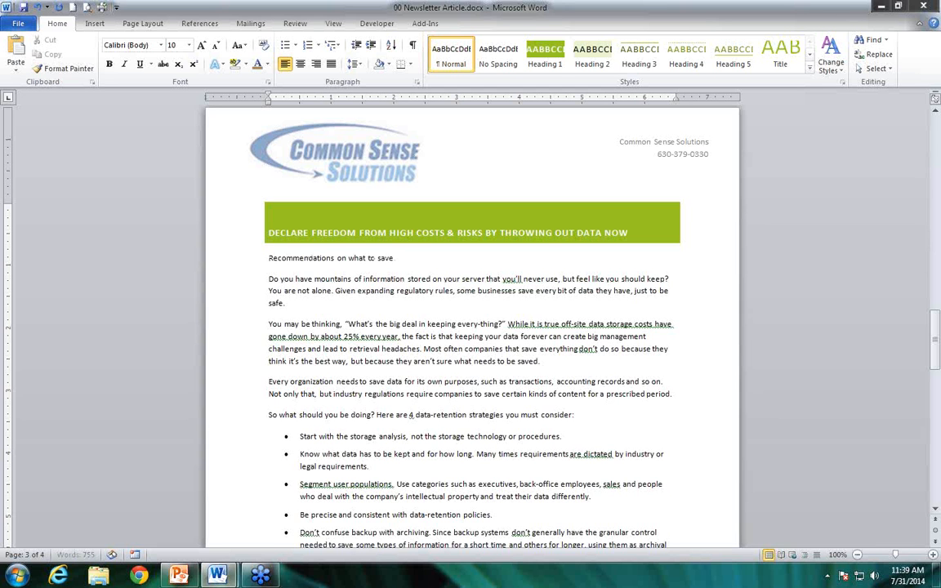
text(.)
key(shift+Home)
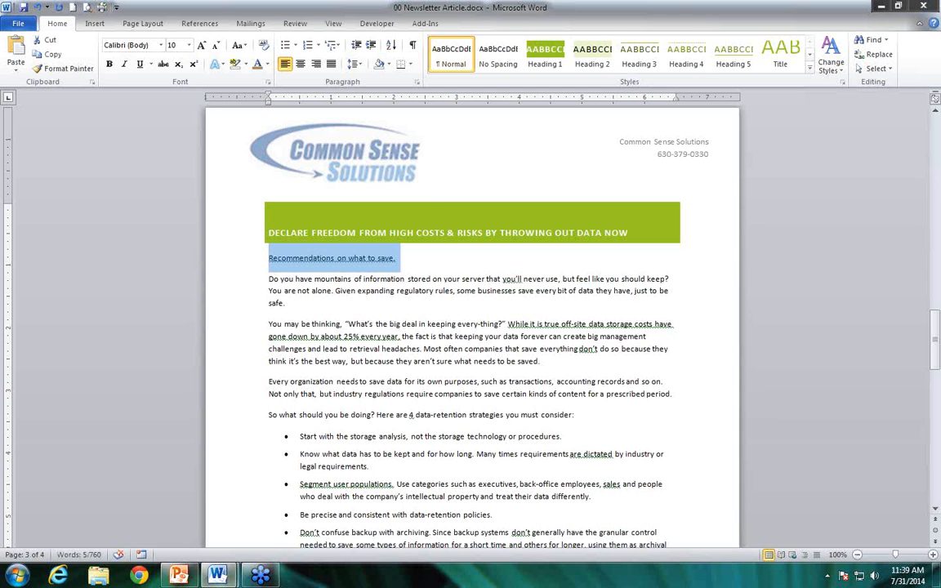
click(593, 54)
click(533, 328)
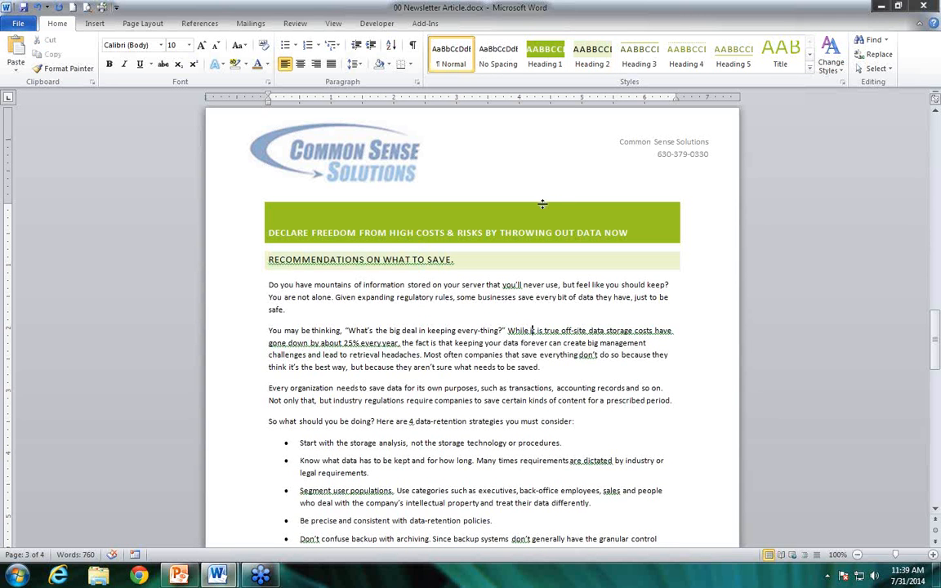
Update the entire table of contents on the first page
click(938, 347)
drag(938, 347, 843, 124)
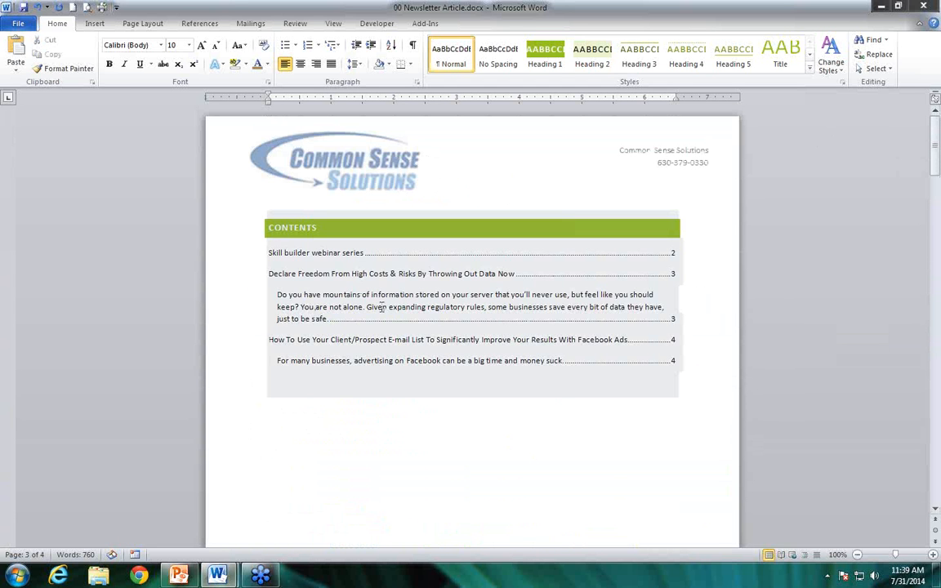
click(323, 228)
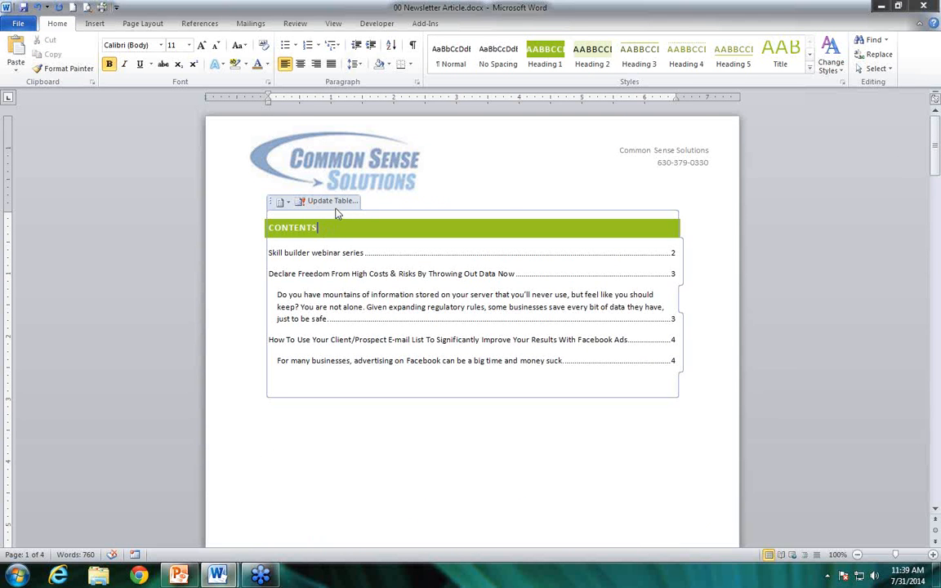
click(331, 201)
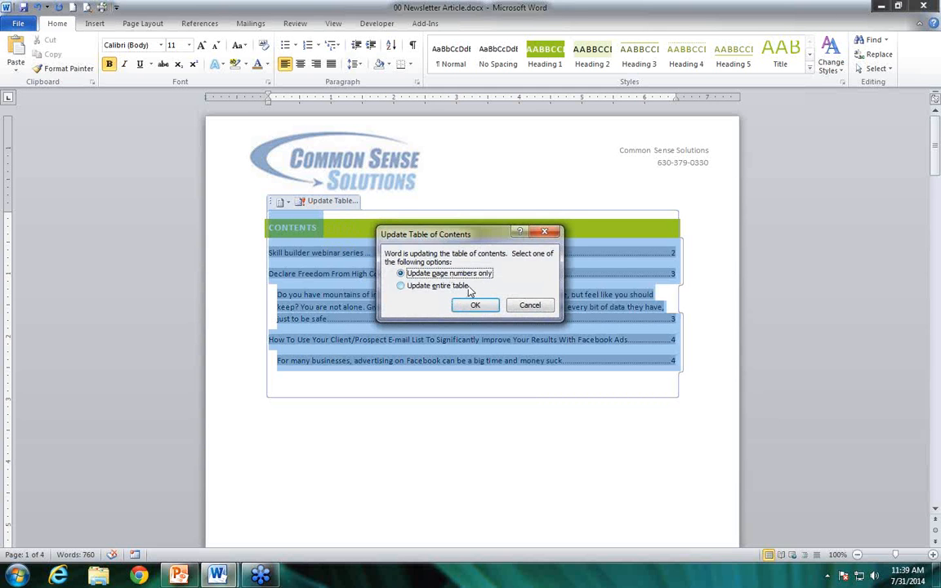
click(441, 285)
click(472, 306)
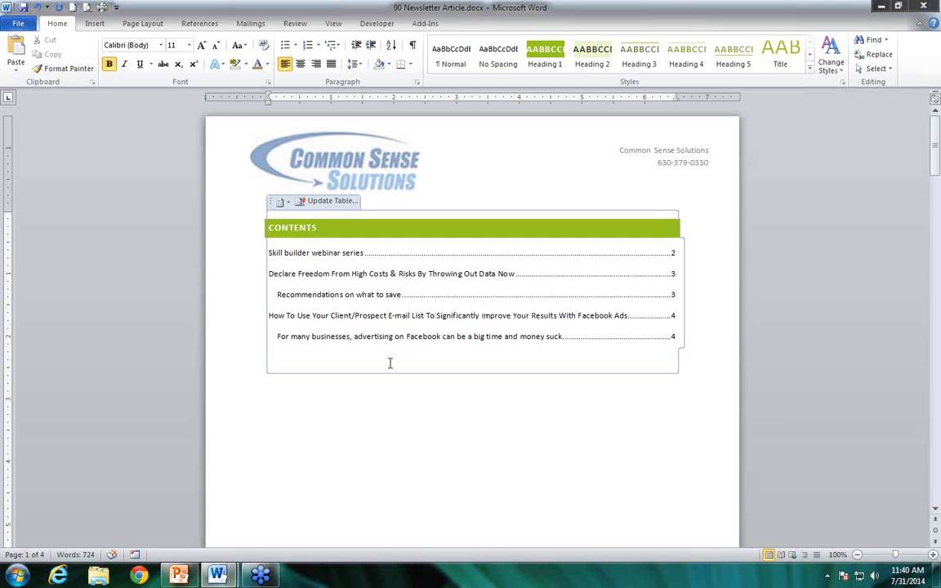
Insert the built-in Grid cover page at the front of the newsletter
click(245, 221)
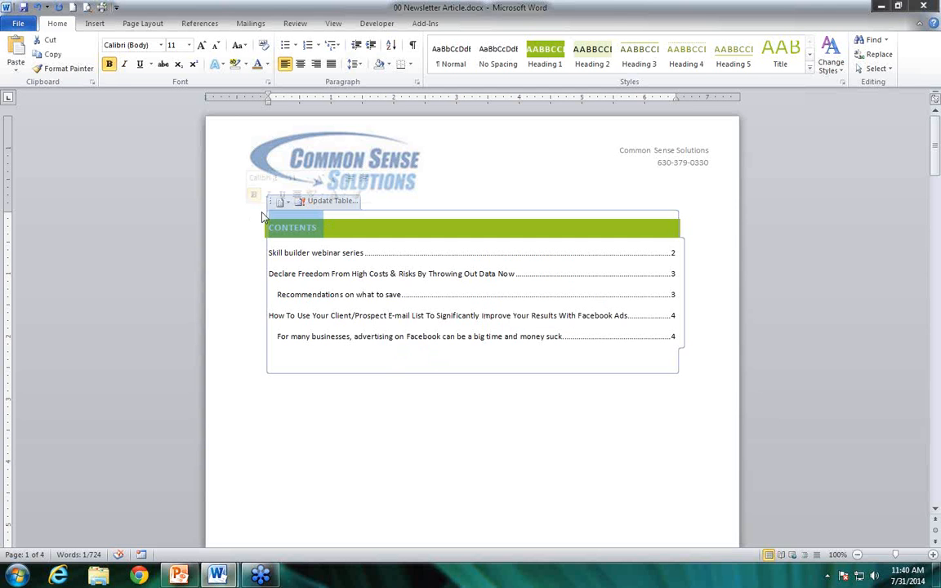
click(262, 212)
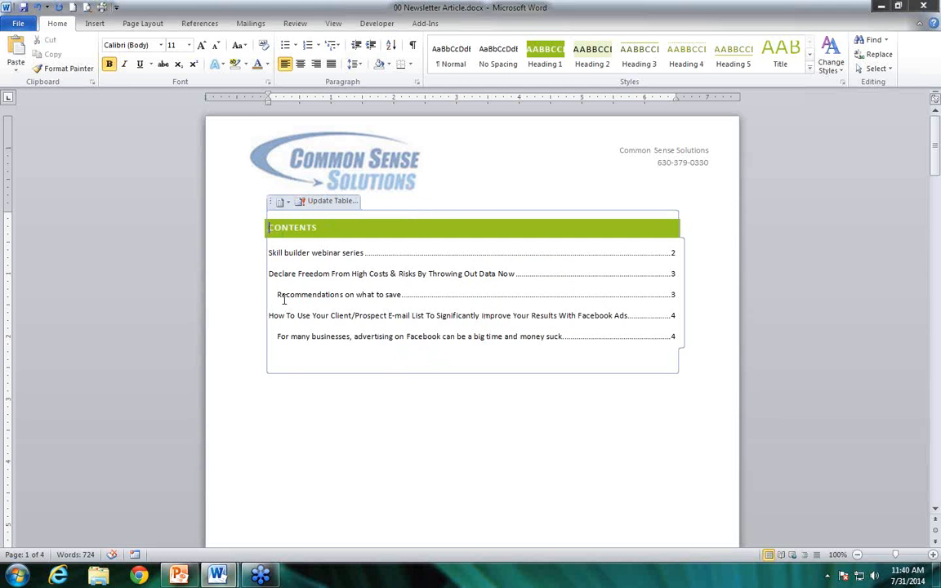
click(340, 433)
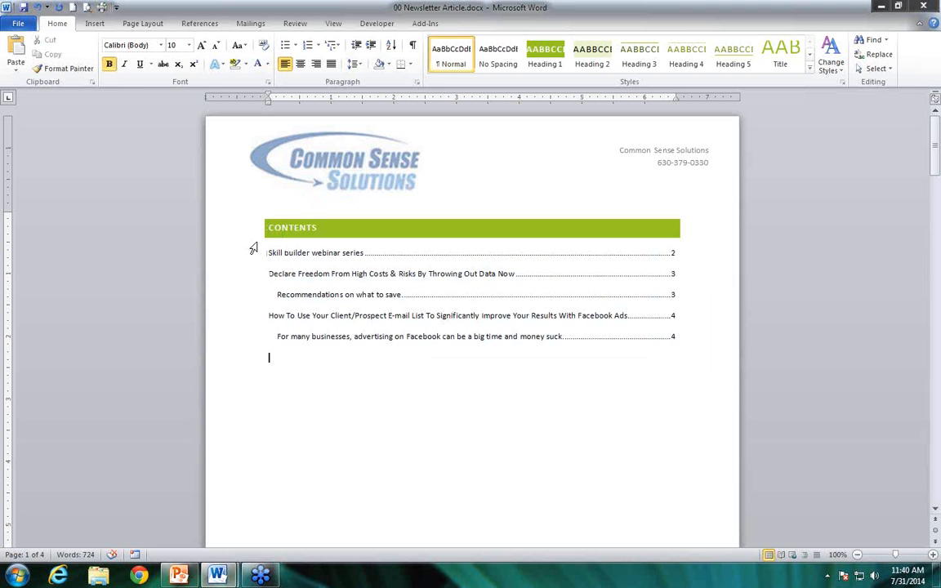
click(96, 25)
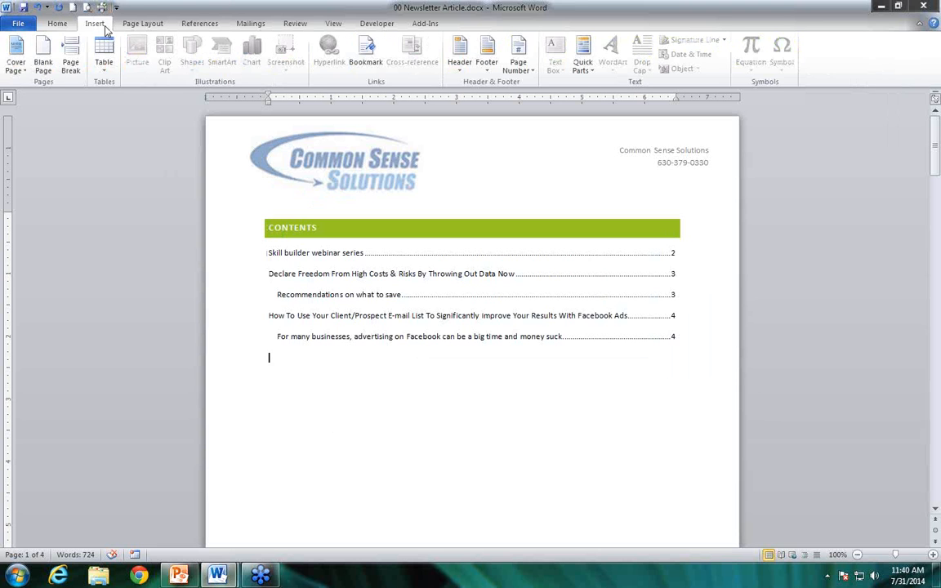
click(18, 72)
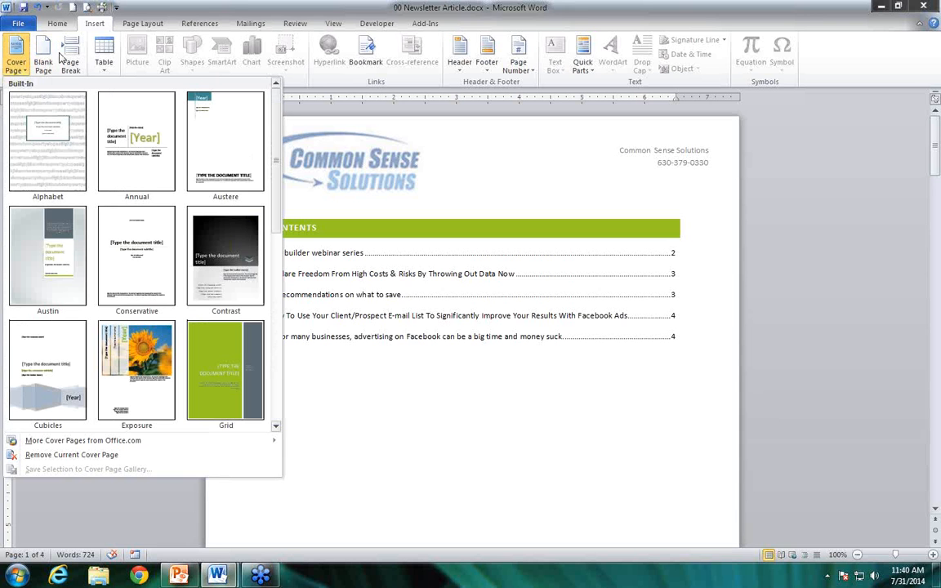
click(218, 373)
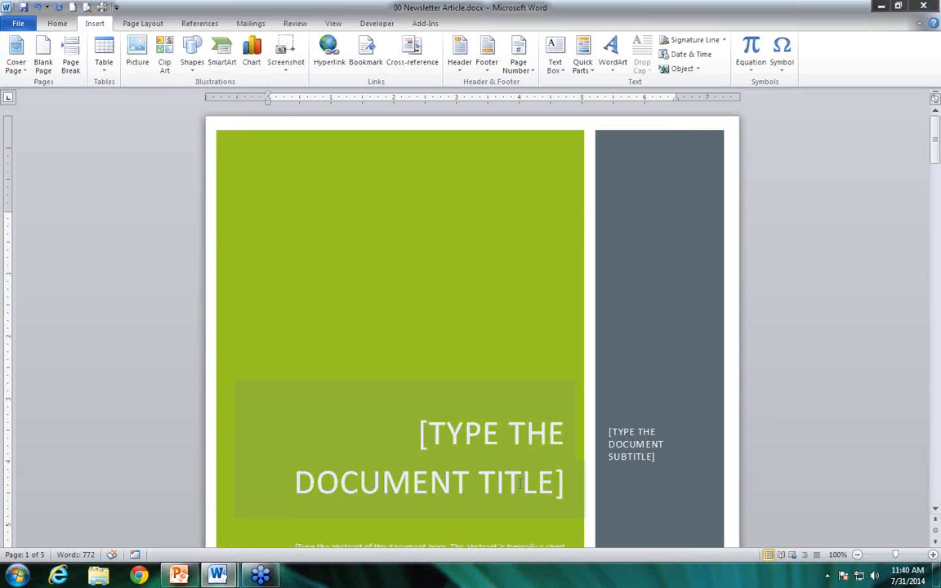
Fill in the cover page's document title as "July 2014 Newsletter"
scroll(519, 484, down, 3)
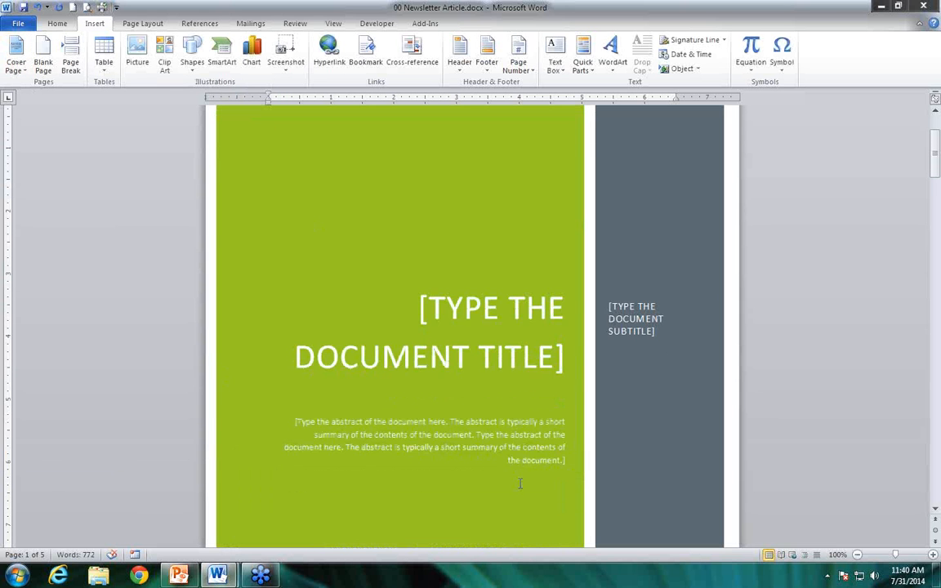
scroll(520, 484, down, 1)
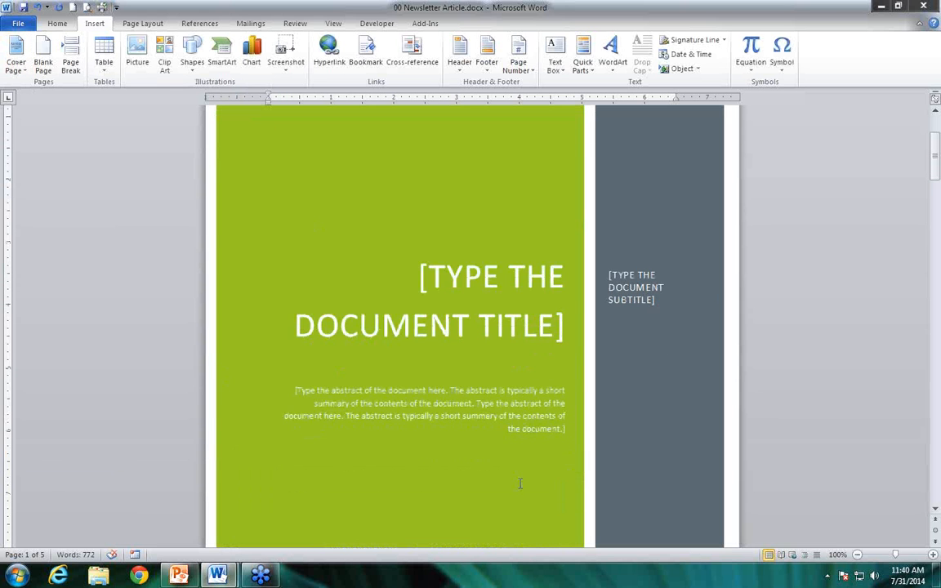
click(464, 282)
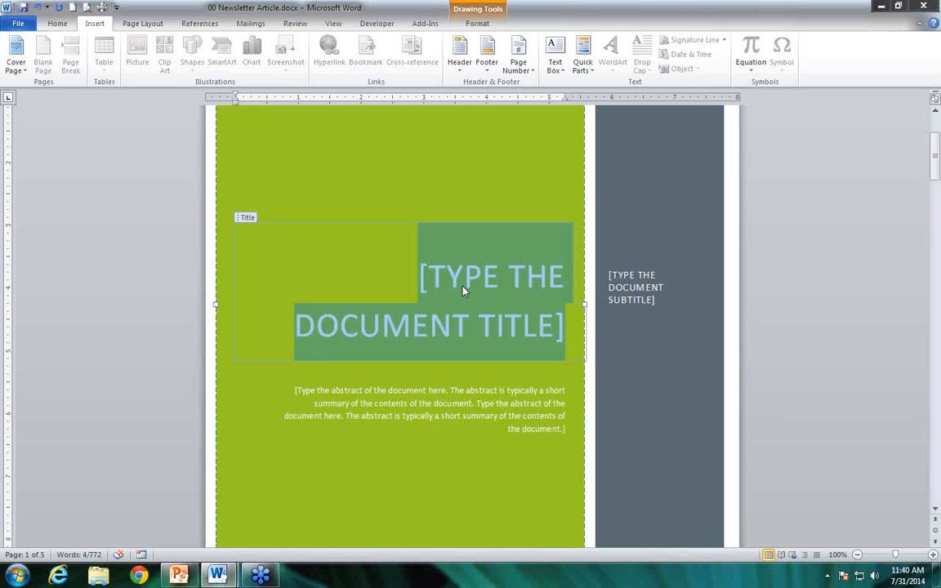
text(July 2014)
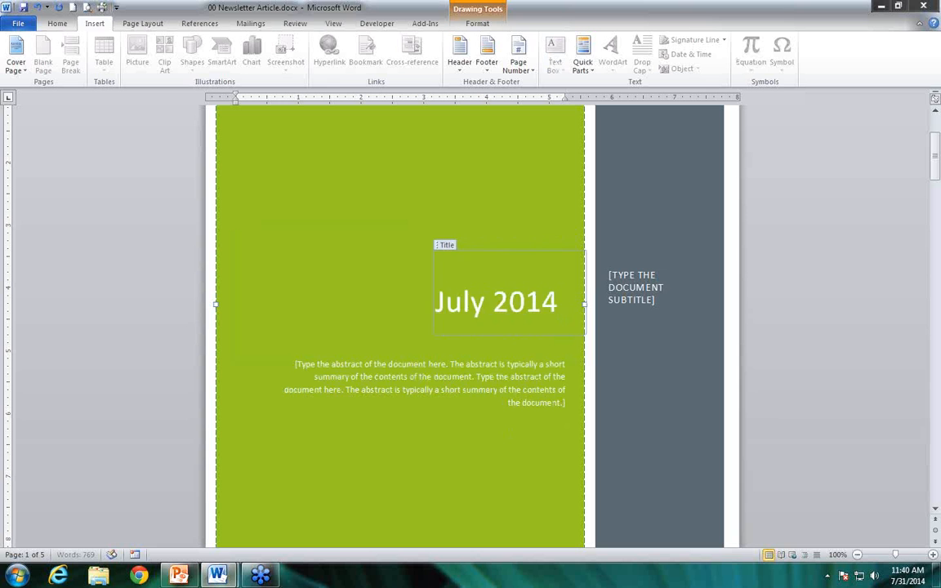
text( Newsletter)
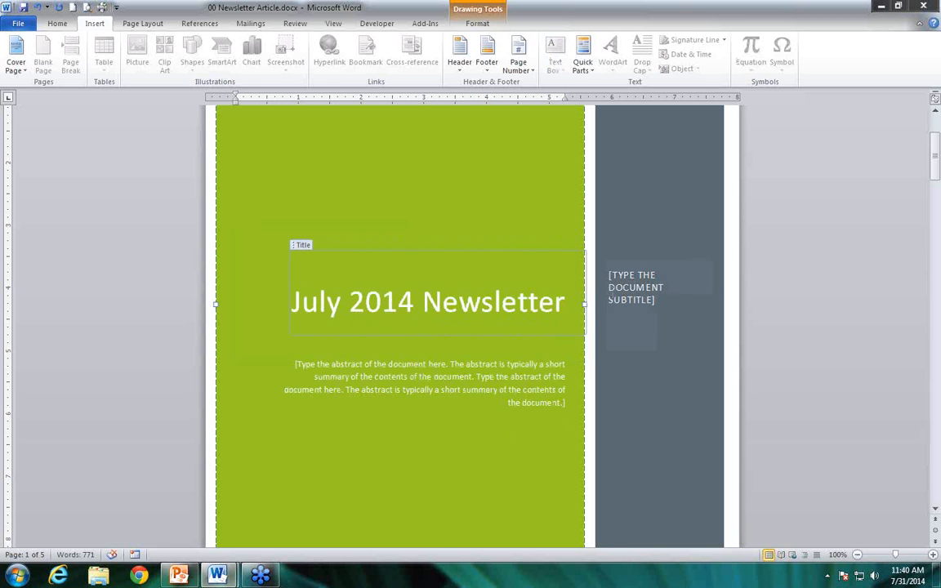
Replace the cover page's subtitle placeholder with "ARTICLES"
click(633, 288)
text(ARTICLES FROM)
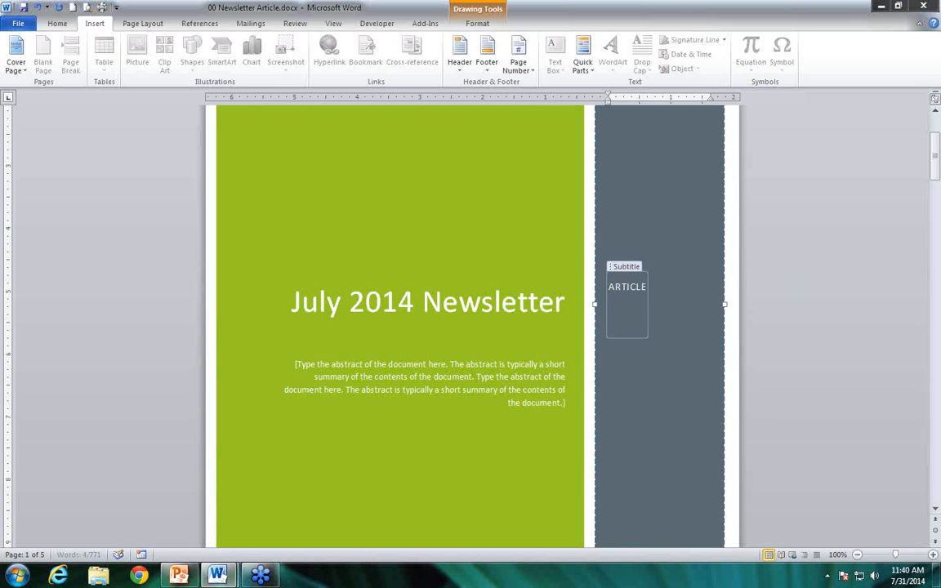
key(BackSpace)
key(BackSpace)
key(BackSpace)
key(BackSpace)
key(BackSpace)
Delete the Abstract placeholder from the cover page
click(437, 365)
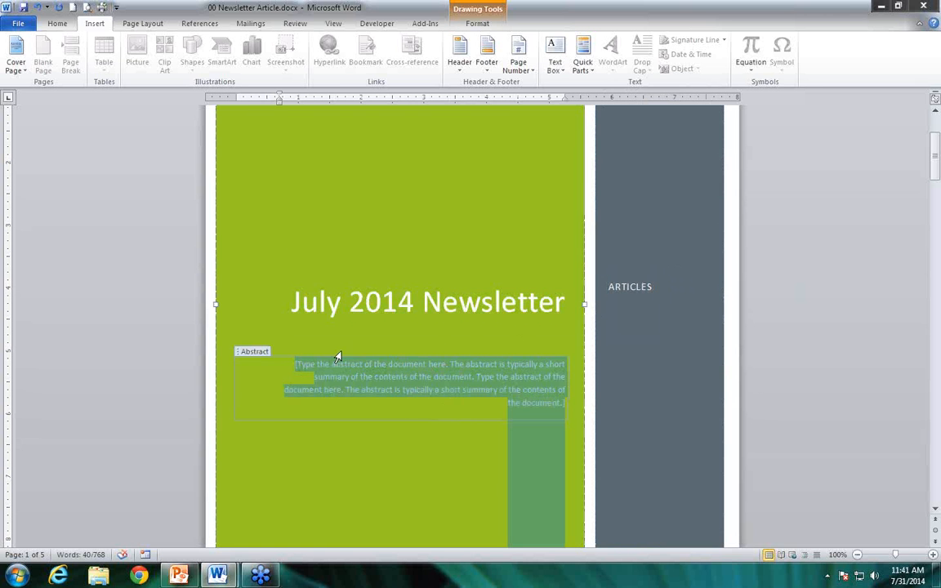
click(253, 354)
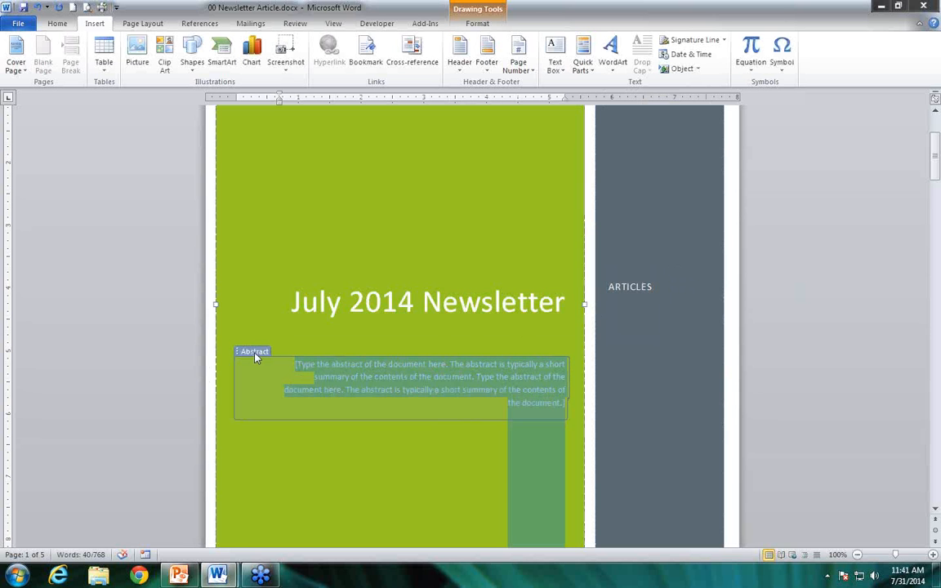
key(Delete)
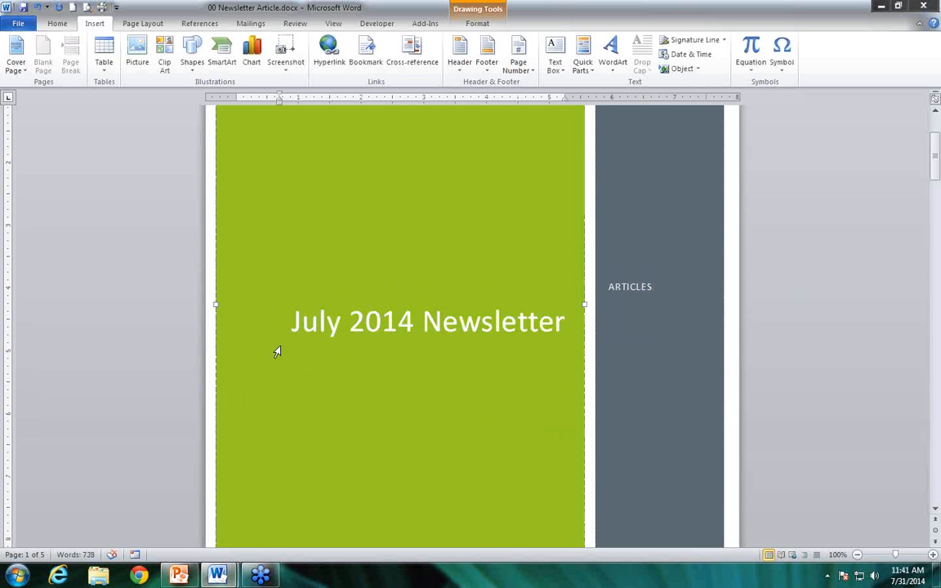
Preview the newsletter as it will print and page through from the cover to the last article
scroll(276, 351, down, 3)
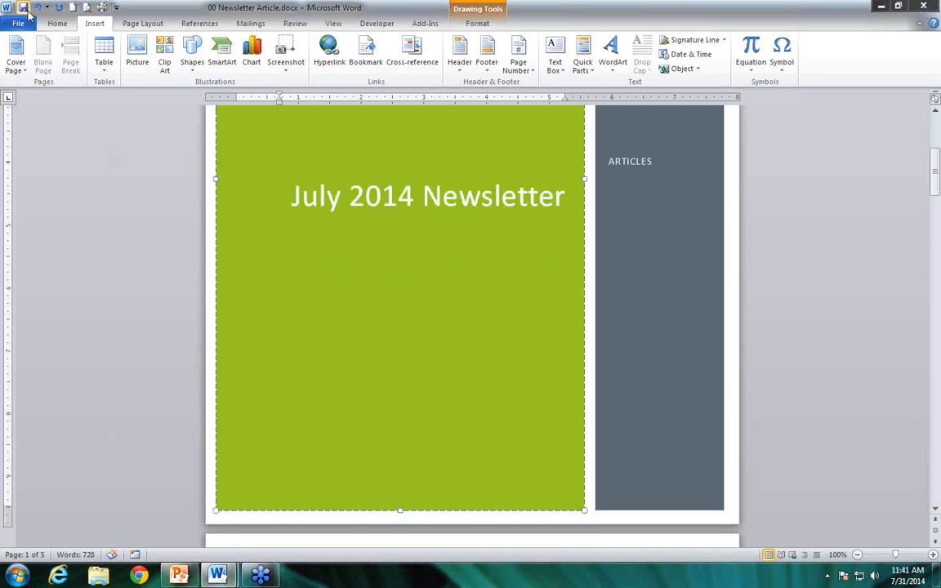
click(87, 7)
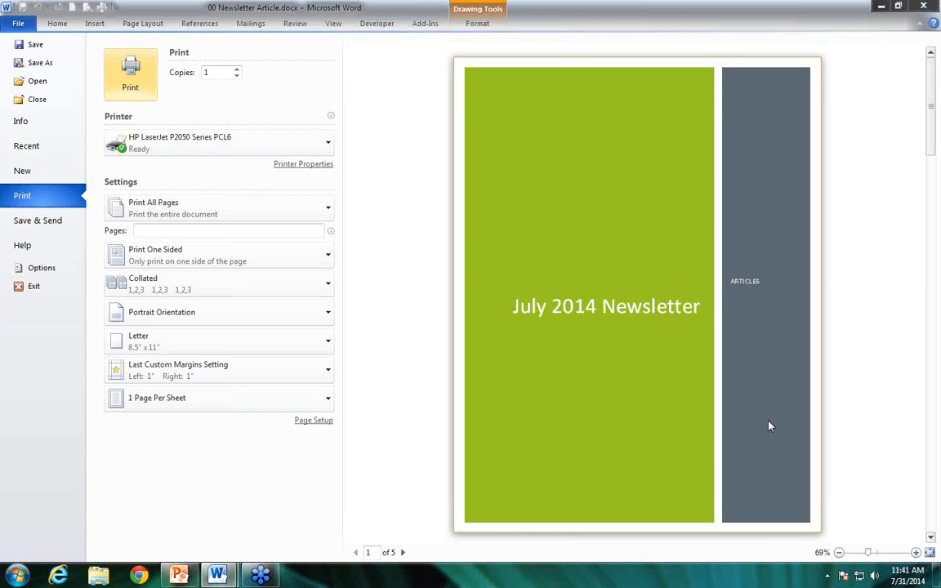
click(403, 553)
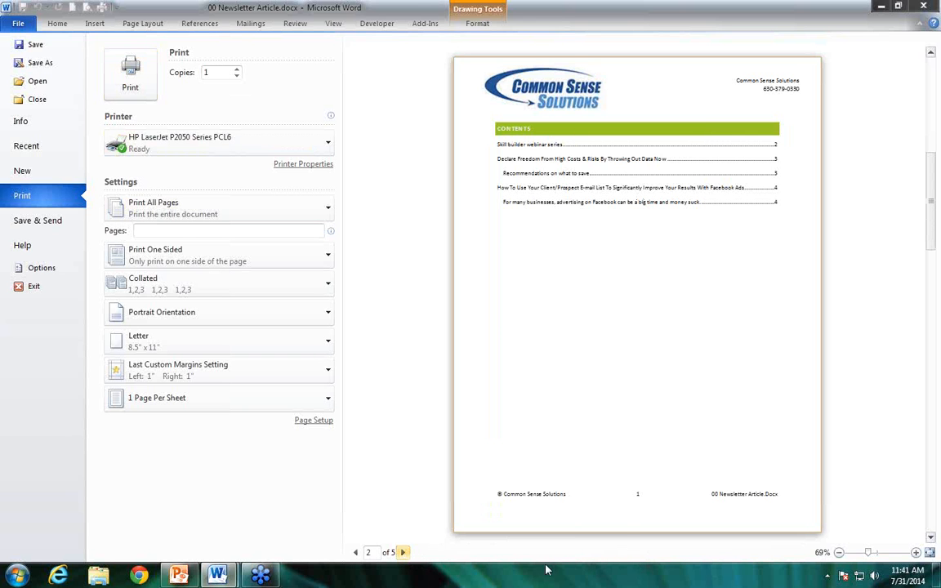
click(403, 553)
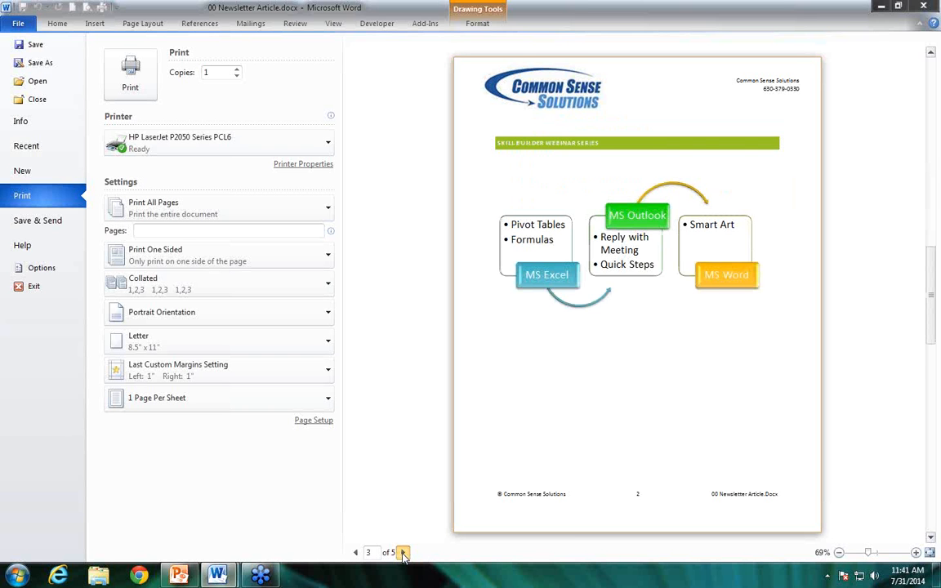
click(403, 553)
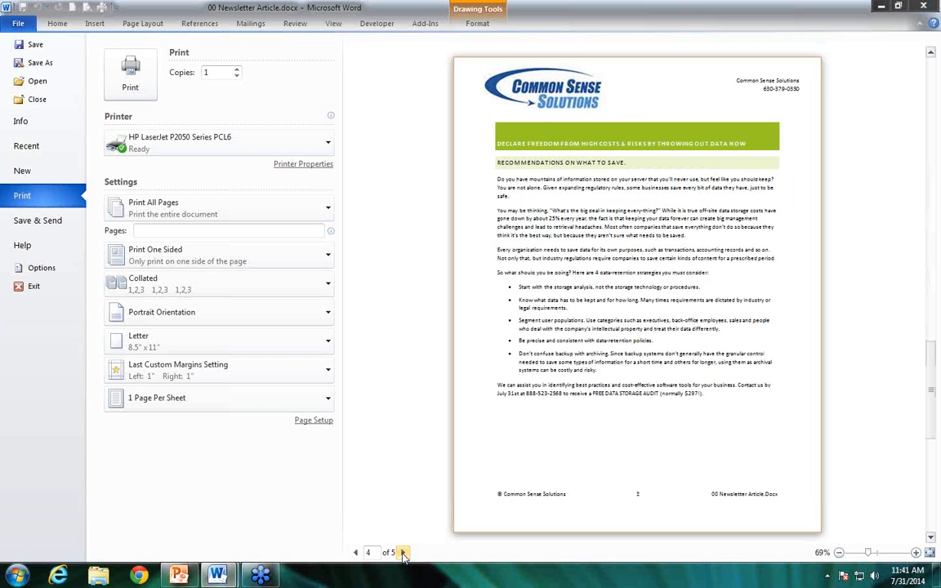
click(403, 553)
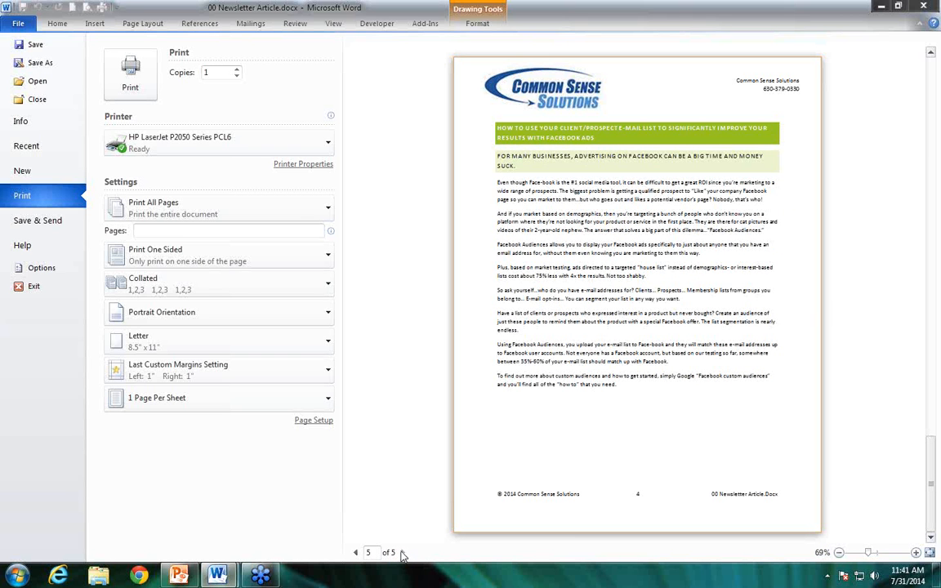
Look through the options for PDF/XPS creation, file type change and e-mail sending, and save the newsletter
click(49, 228)
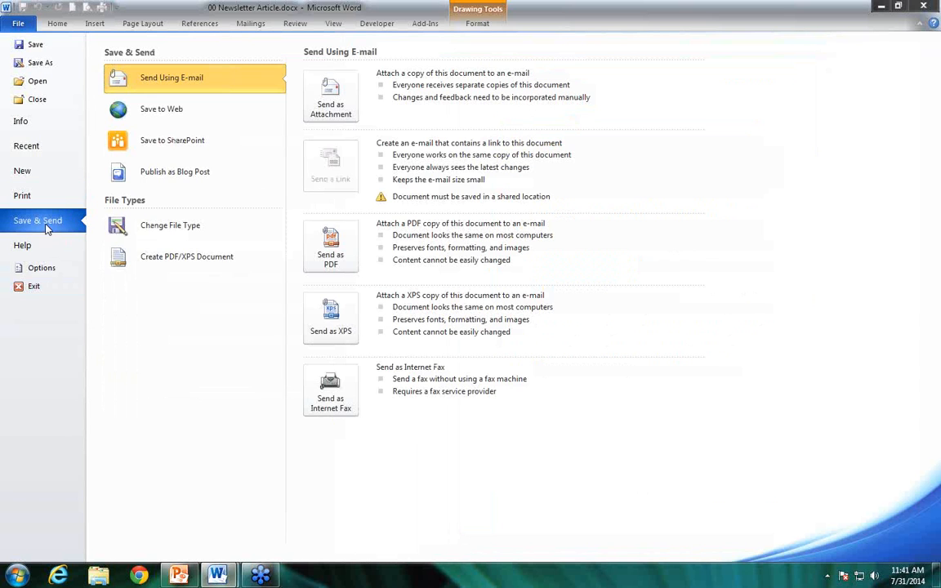
click(189, 270)
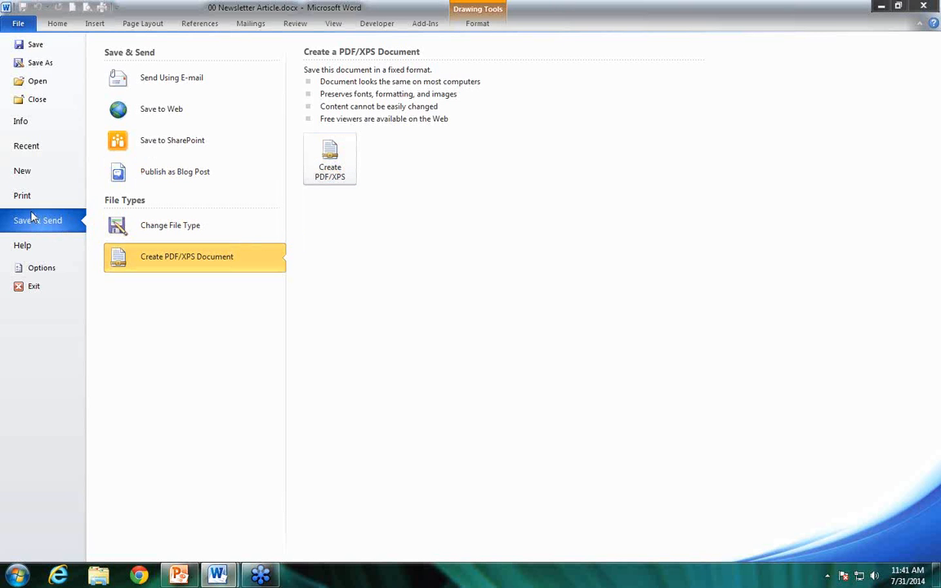
click(144, 233)
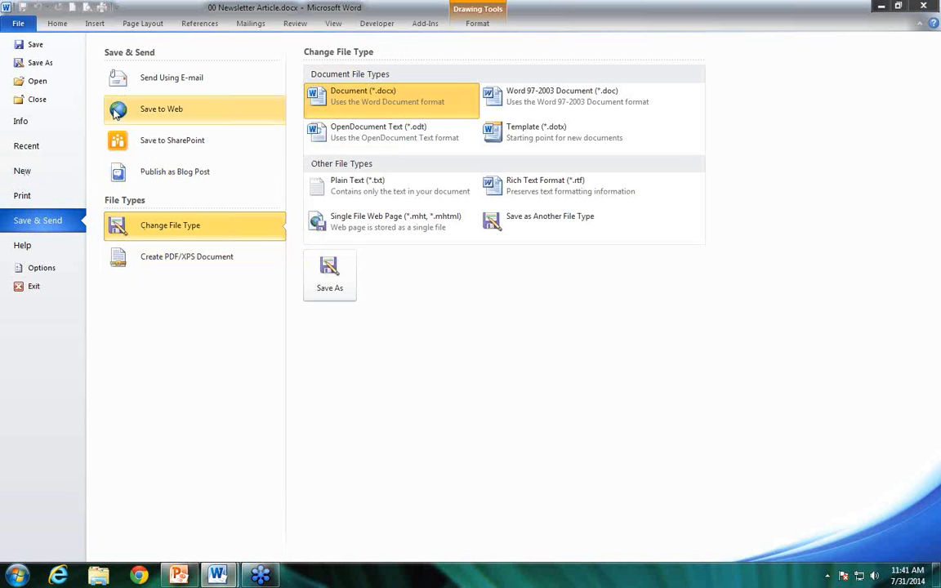
click(152, 83)
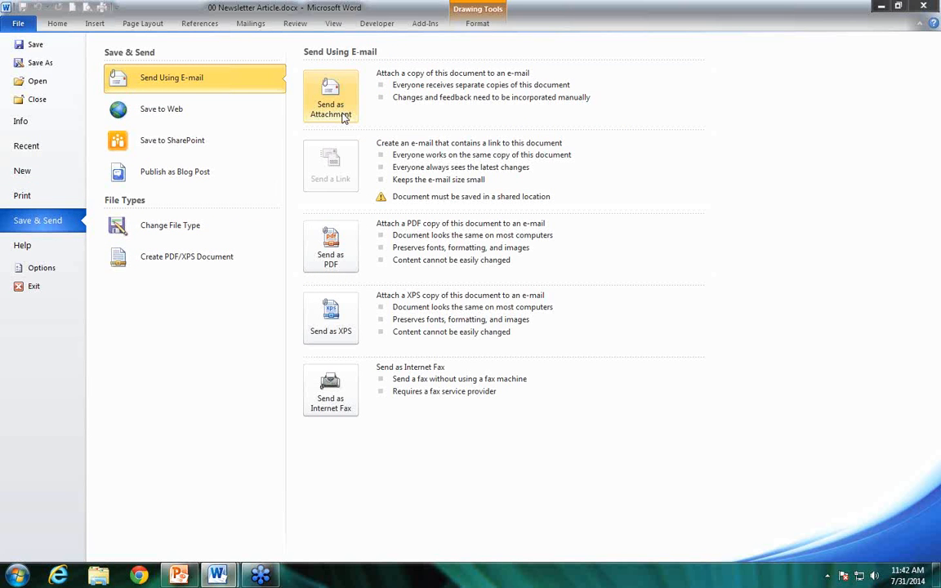
click(39, 48)
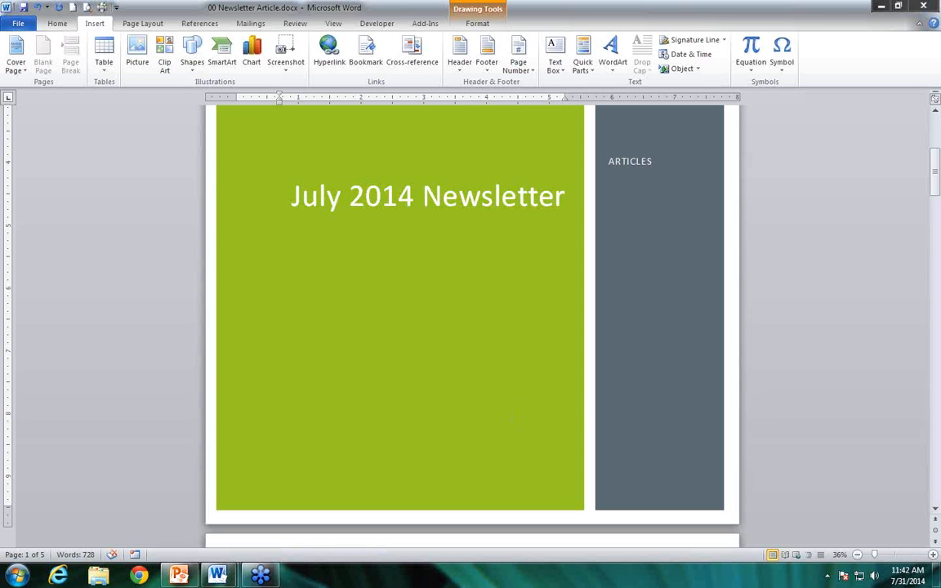
Add empty lines above the Skill Builder Webinar Series heading on page 3
click(471, 380)
scroll(471, 380, down, 3)
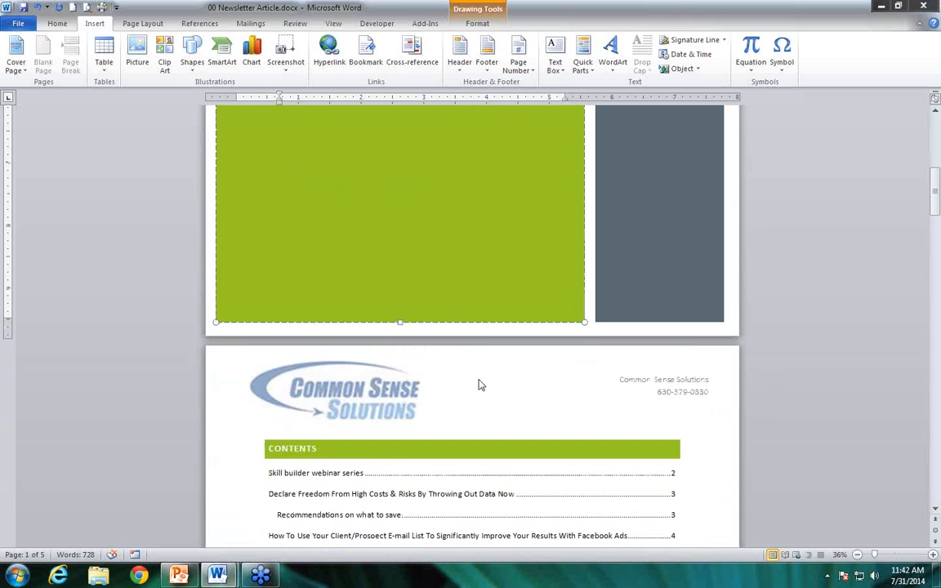
scroll(479, 385, down, 3)
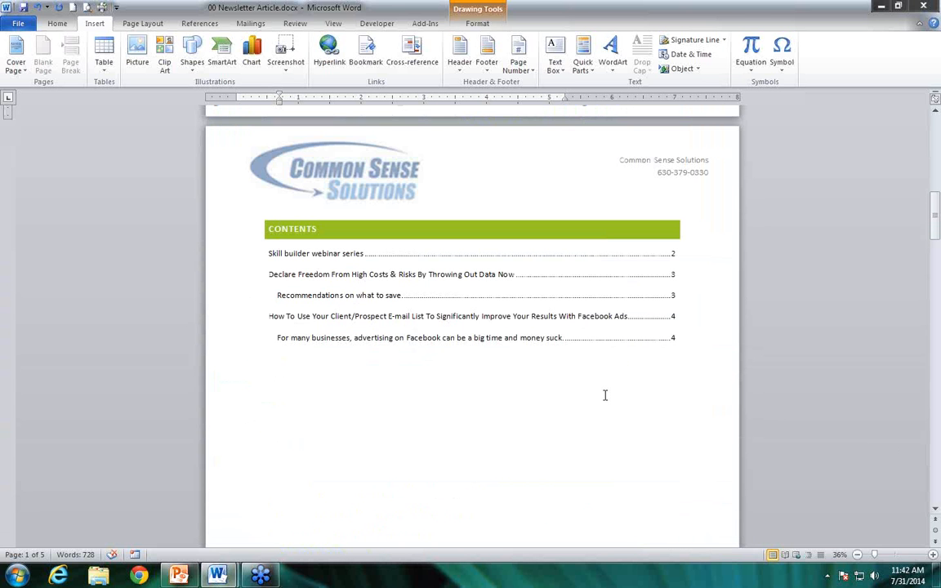
click(395, 379)
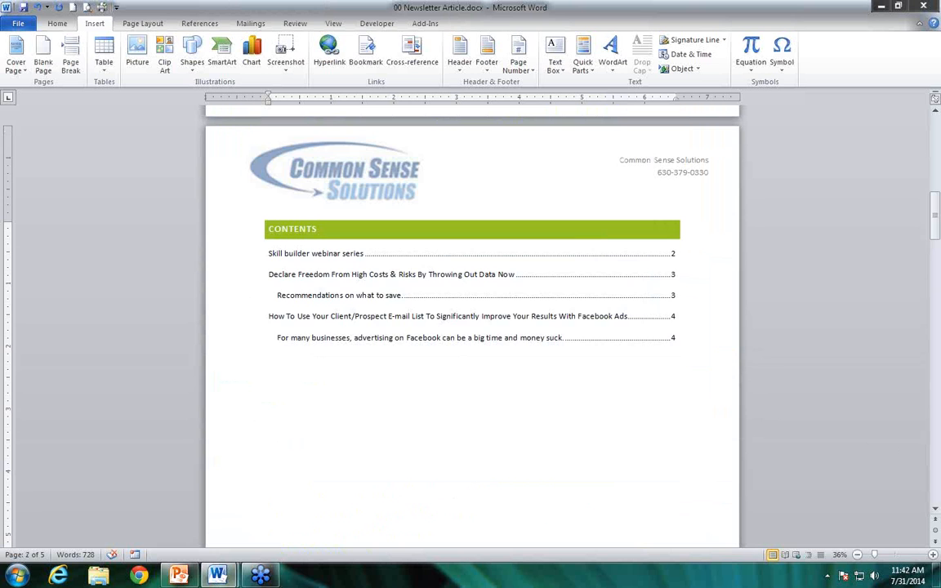
key(ctrl+Return)
scroll(400, 424, down, 2)
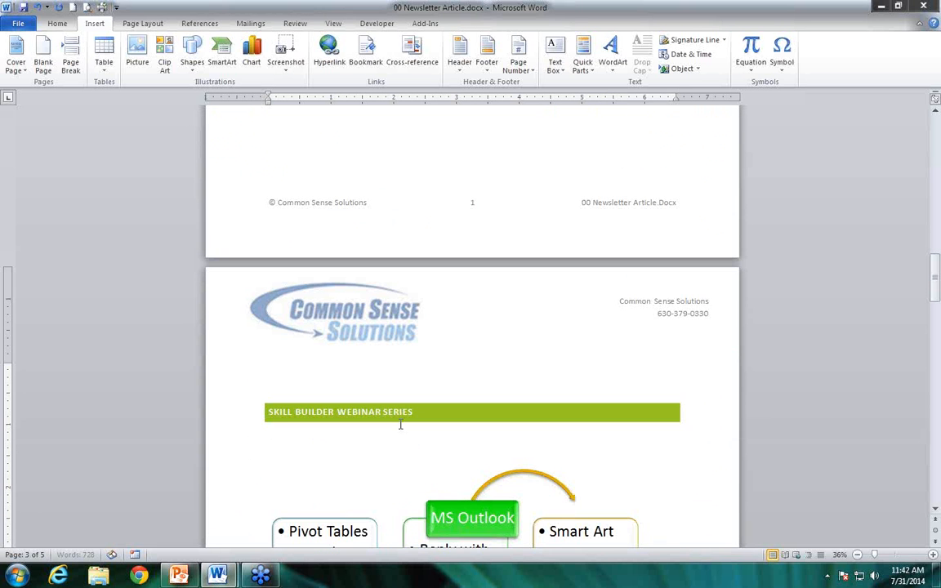
key(Return)
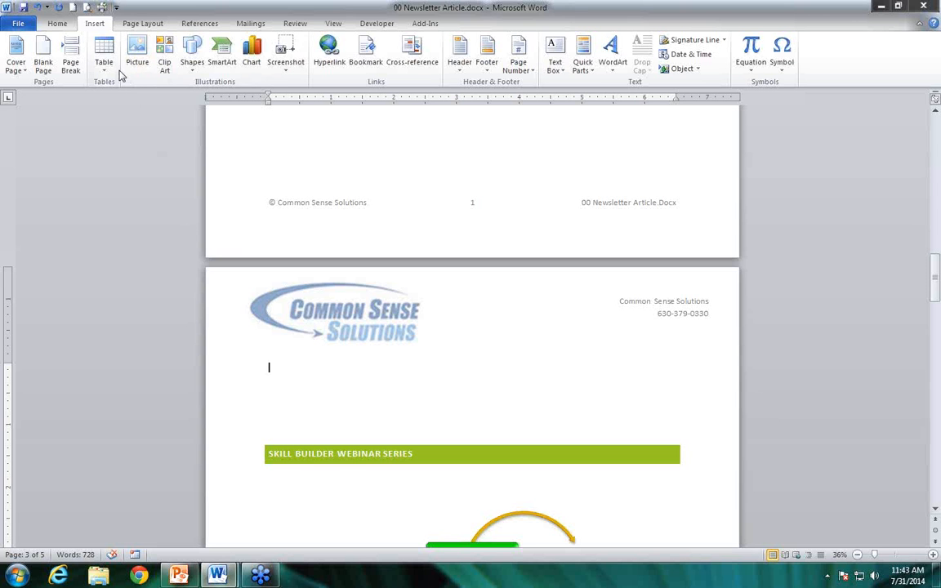
Enter two tab-separated rows above the Skill Builder Webinar Series heading: 25, 25, 25 and 100, 100, 100
text(25)
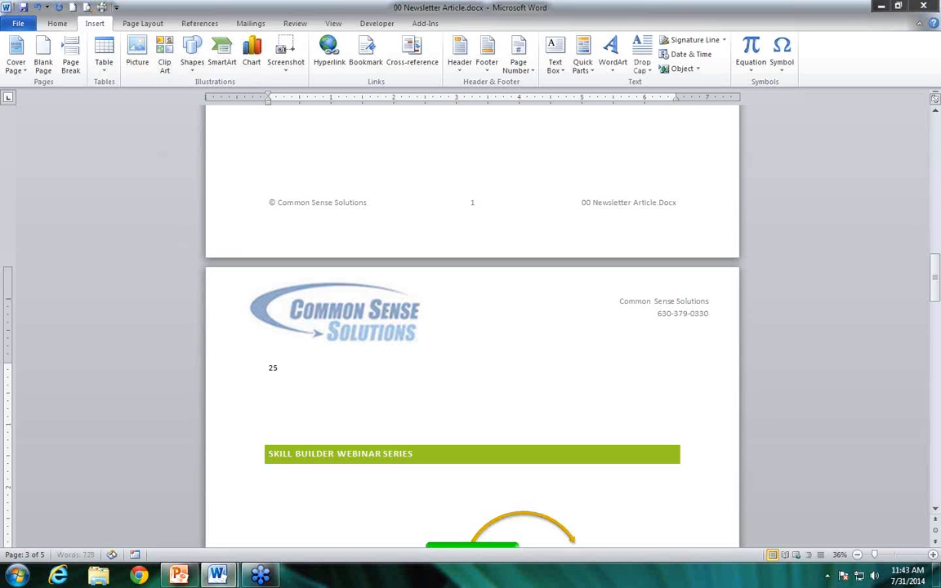
key(Tab)
text(25)
key(Tab)
text(25)
key(Return)
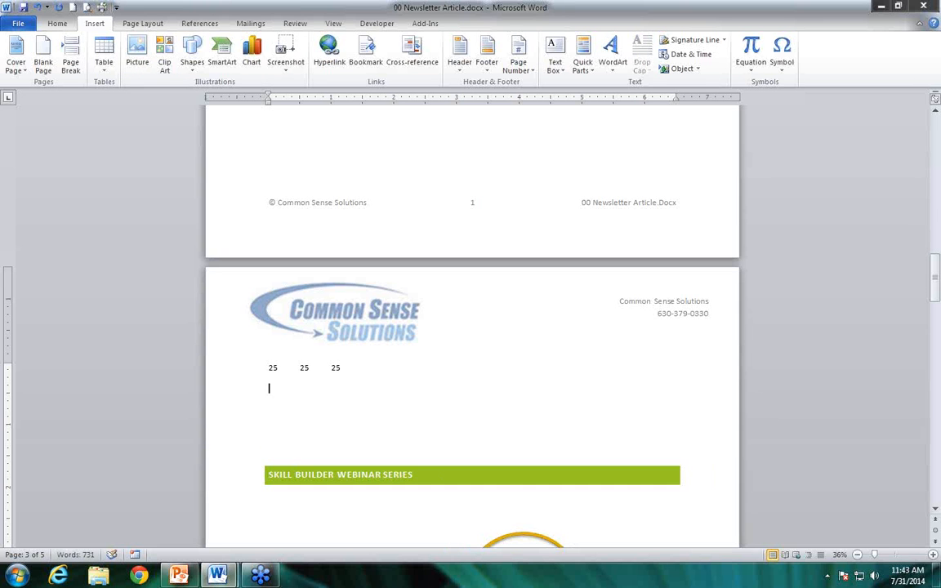
text(100)
key(Tab)
text(100)
key(Tab)
text(100)
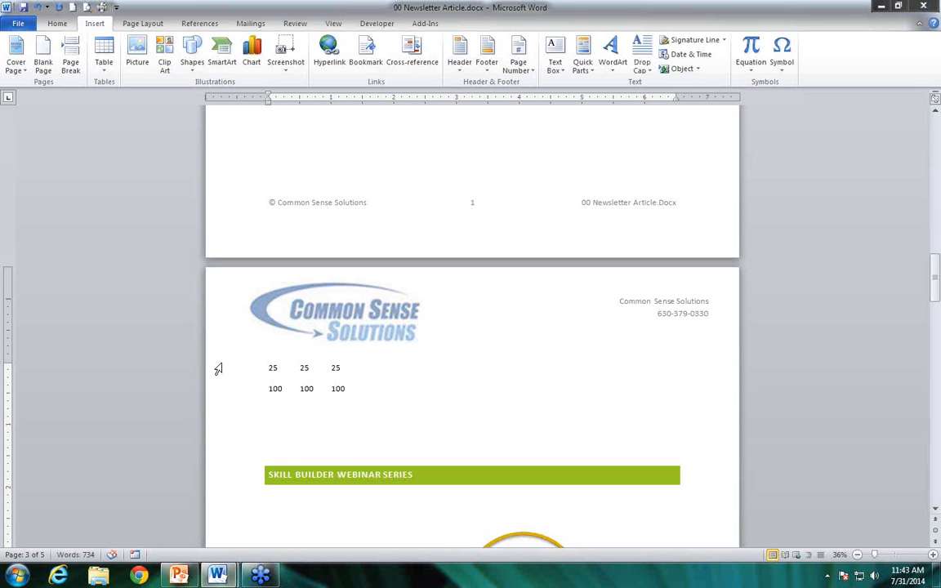
Convert the two tab-separated number rows into a table, separating the text at tabs with automatic fixed column width
drag(352, 386, 269, 372)
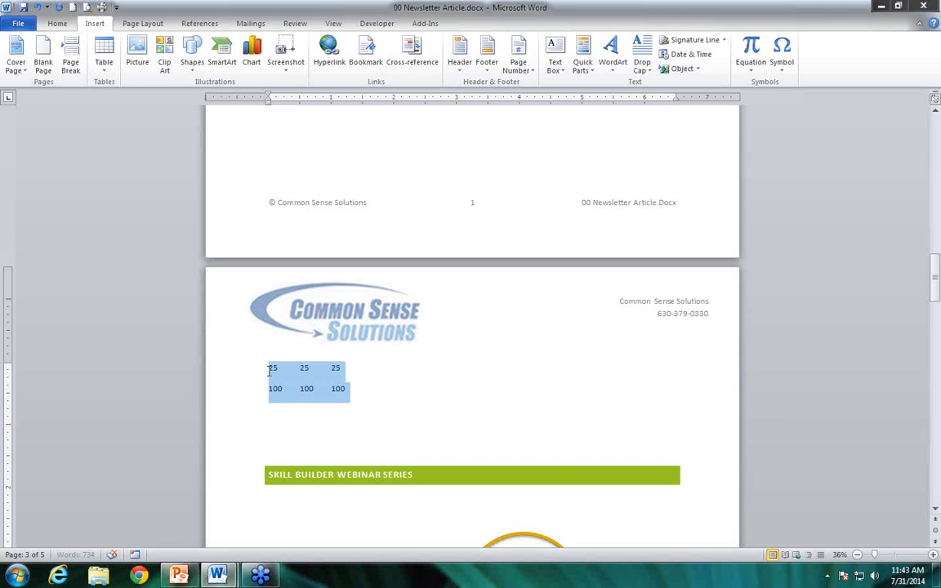
click(109, 72)
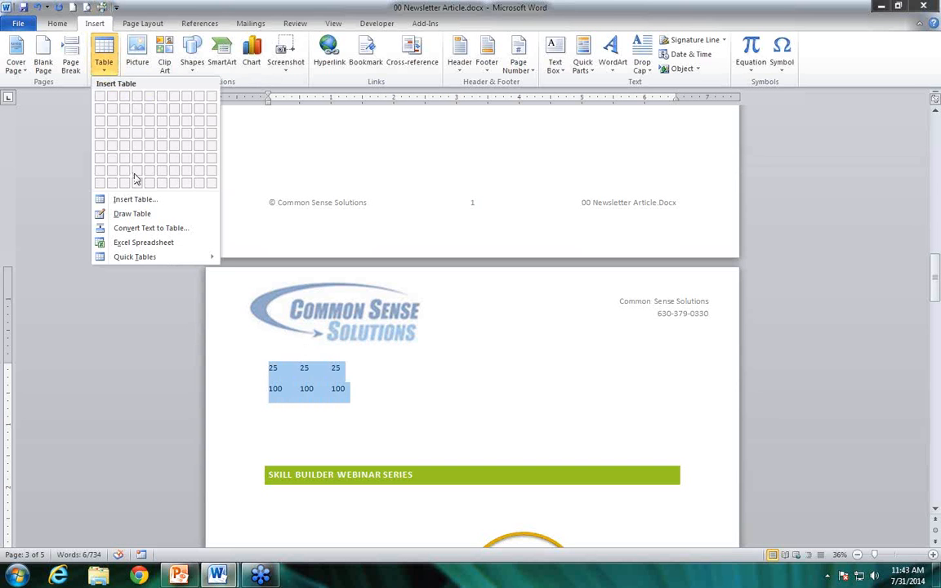
click(140, 236)
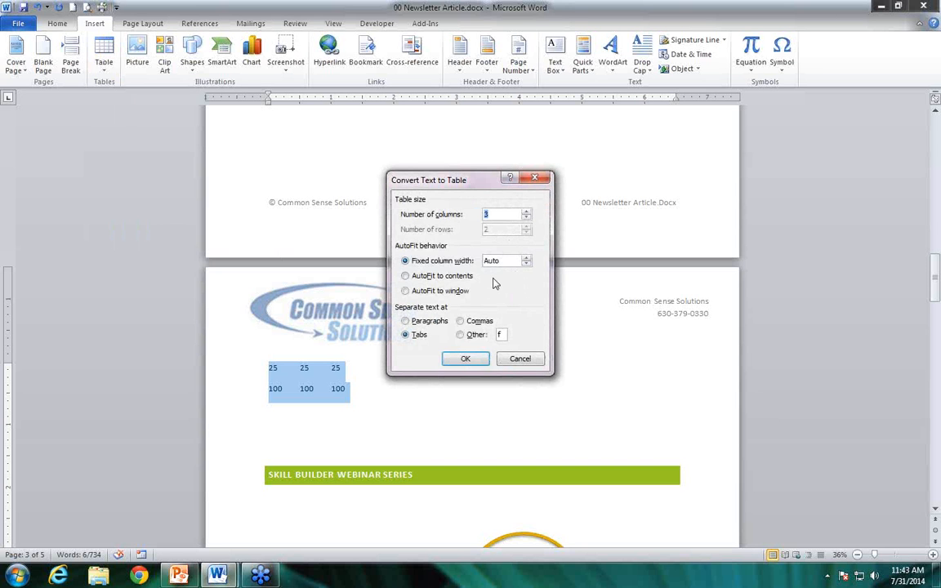
click(474, 364)
Add an empty line below the number table and insert an empty table of 3 columns by 4 rows there
click(492, 395)
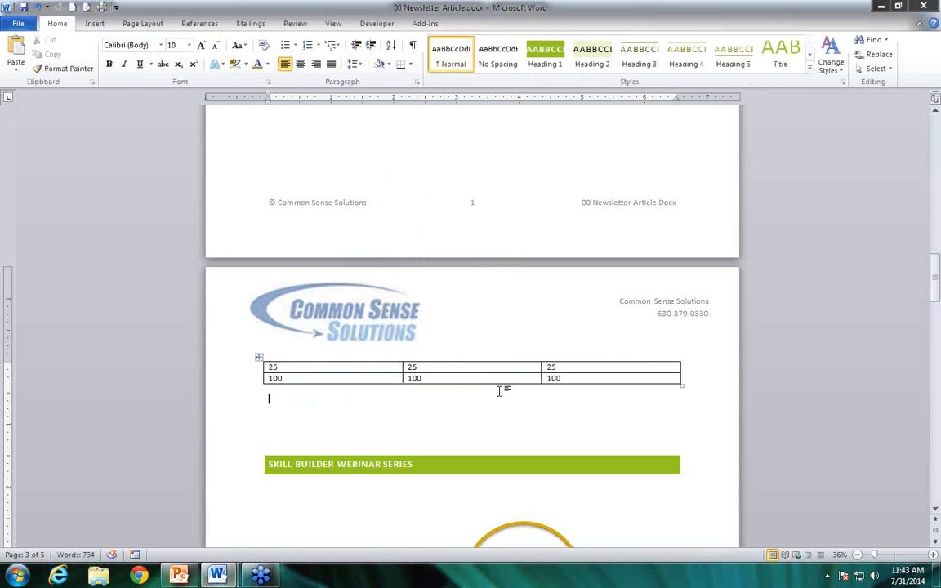
click(96, 24)
click(104, 72)
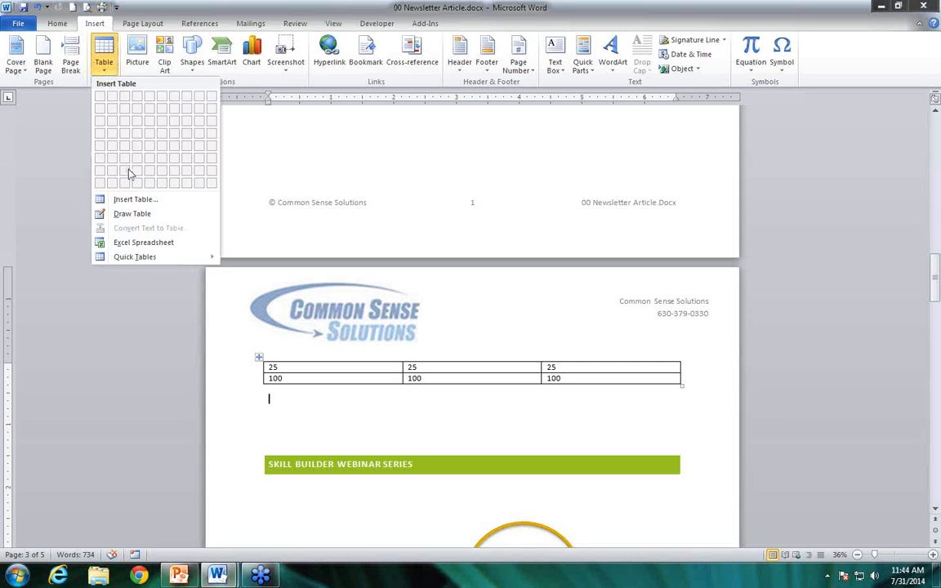
click(329, 420)
key(Return)
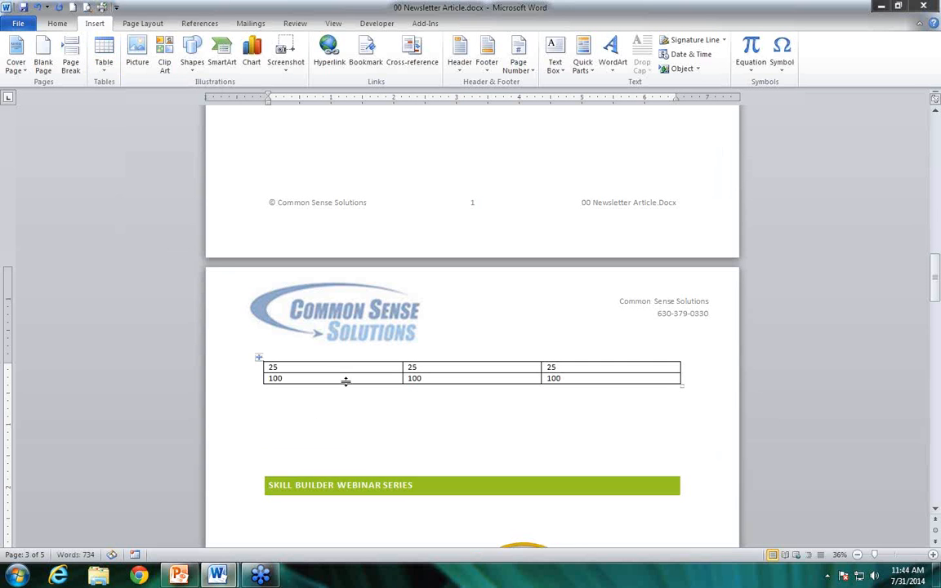
click(104, 57)
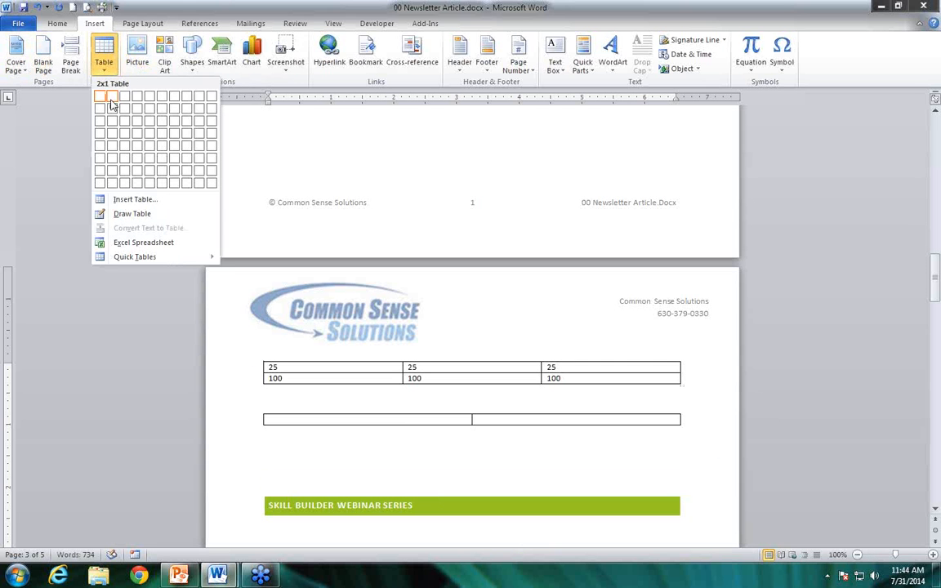
click(124, 141)
Add an empty row at the end of the number table
click(580, 384)
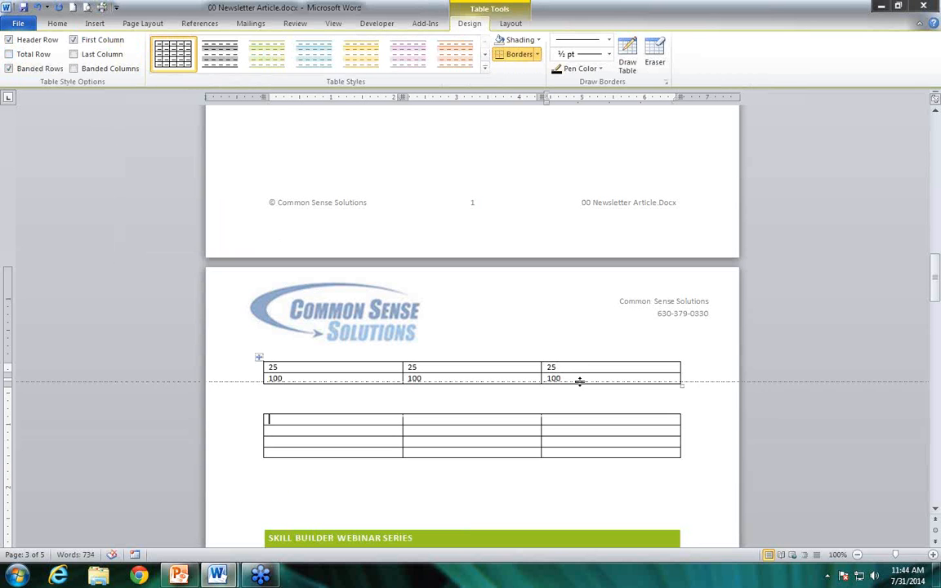
click(578, 379)
key(Tab)
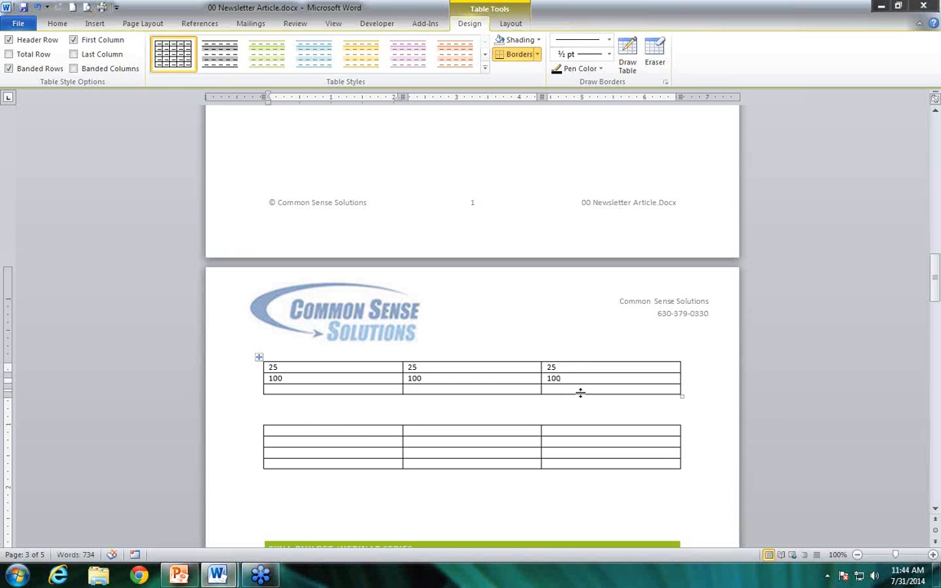
Insert the formula =SUM(ABOVE) in the last cell of the number table's third column
click(559, 396)
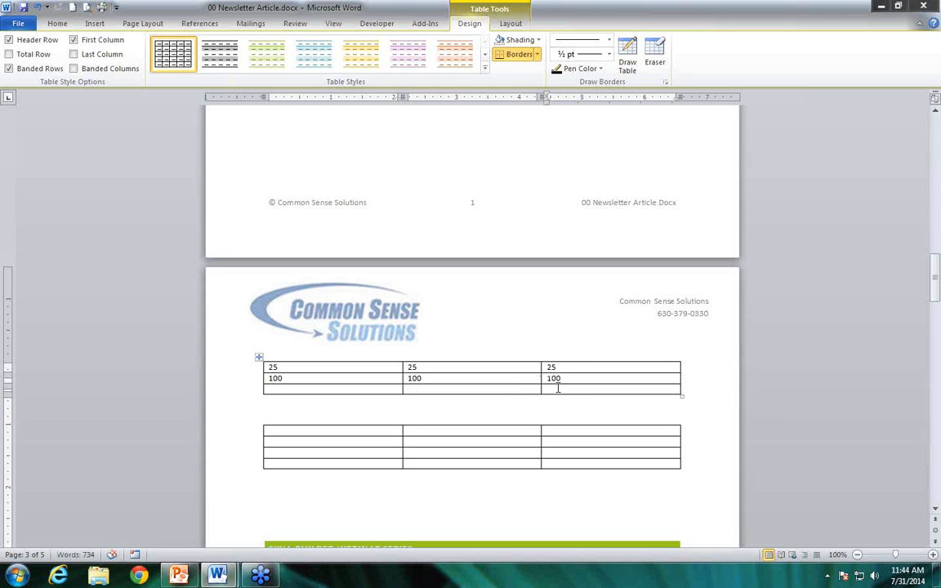
click(511, 24)
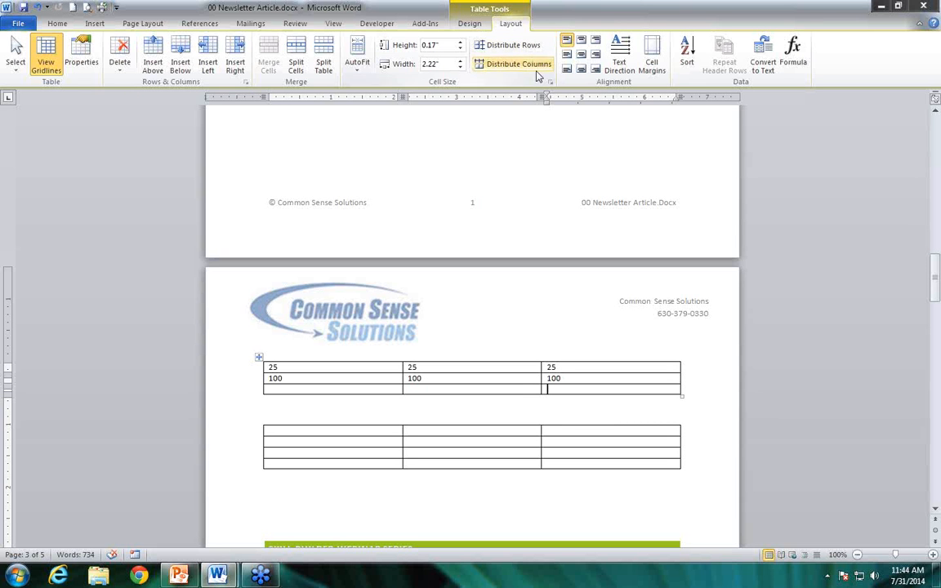
click(791, 72)
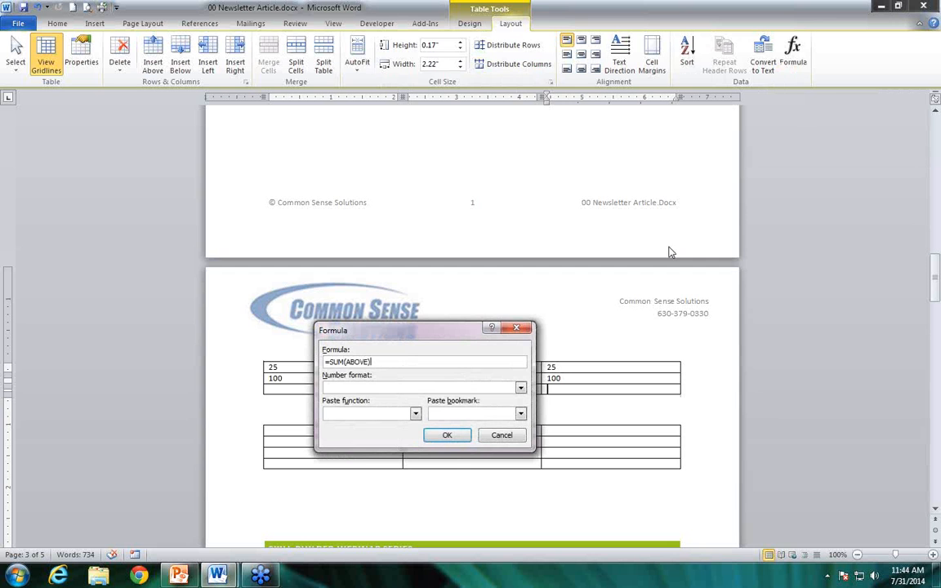
drag(436, 337, 611, 184)
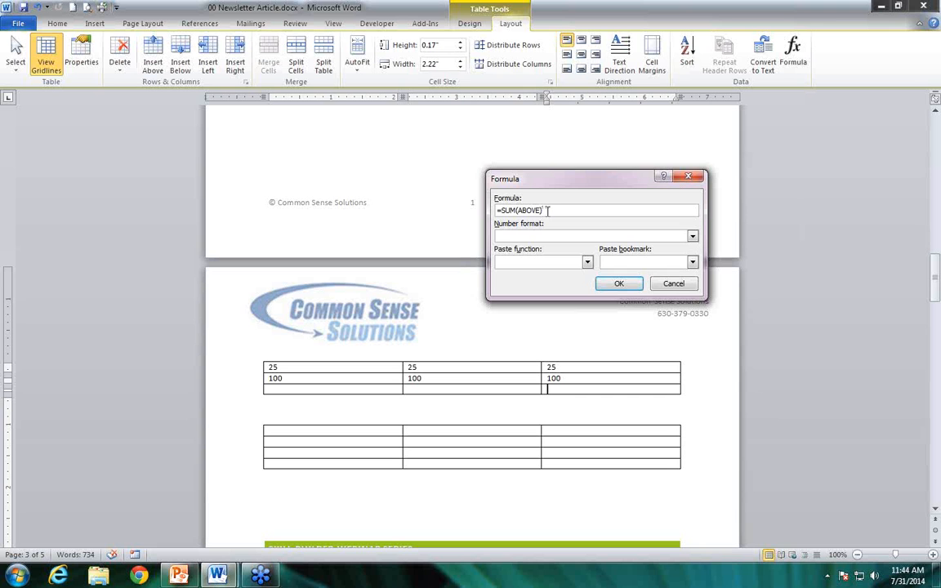
click(618, 284)
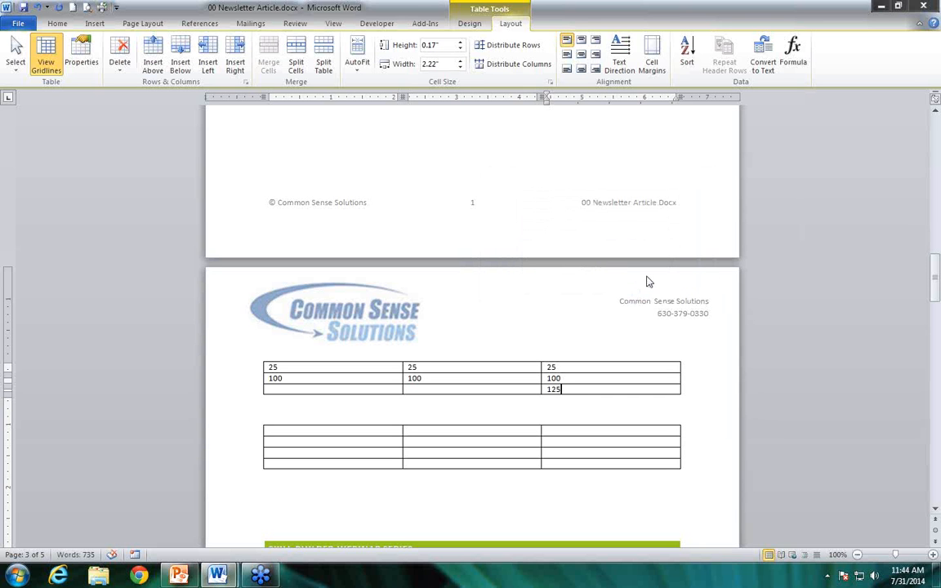
Reopen the sum cell's formula, browse the available functions and paste AVERAGE into it
click(558, 389)
click(806, 68)
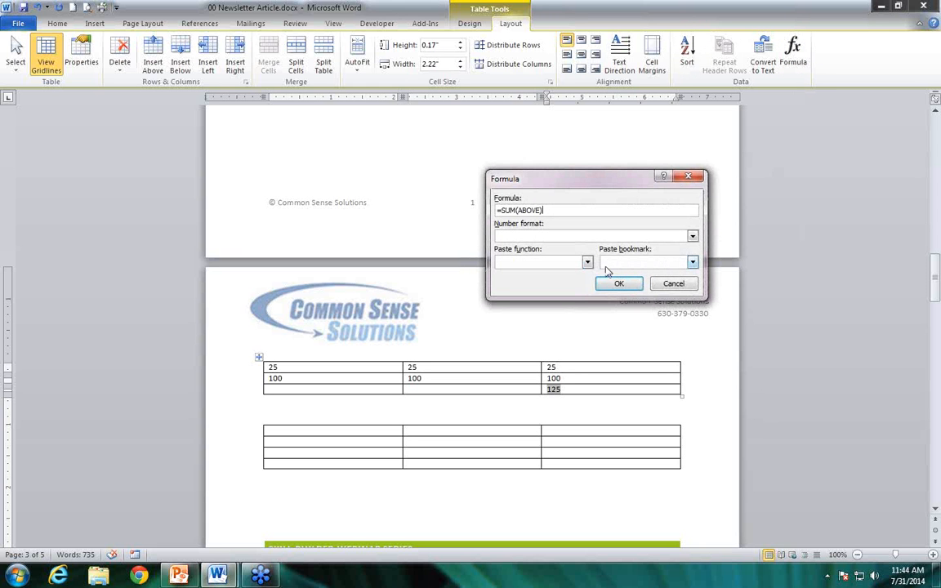
click(588, 262)
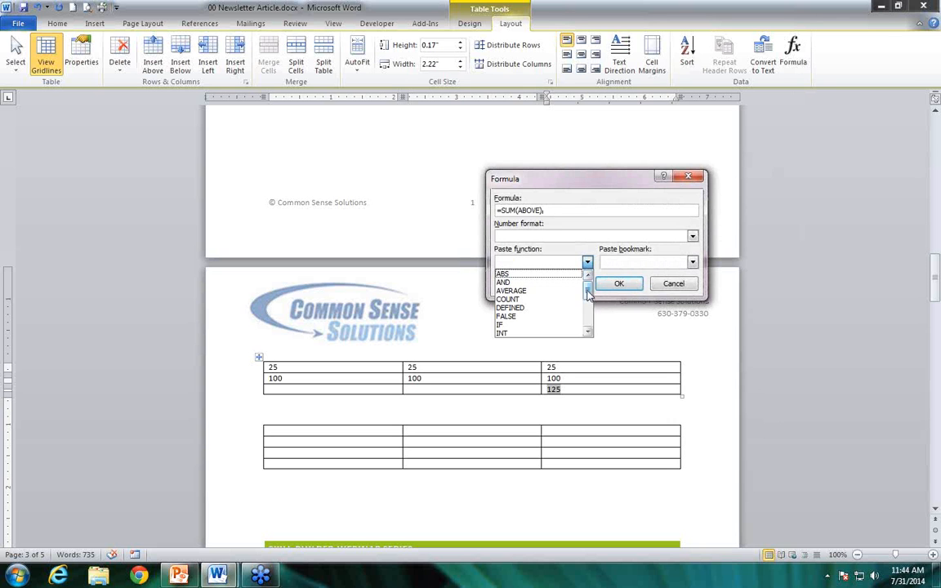
drag(588, 294, 588, 316)
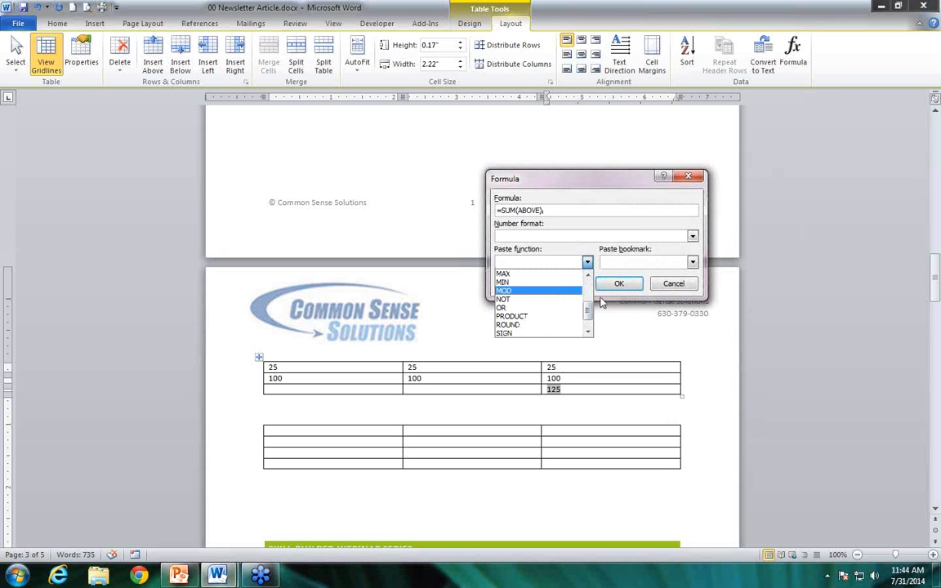
scroll(558, 289, up, 1)
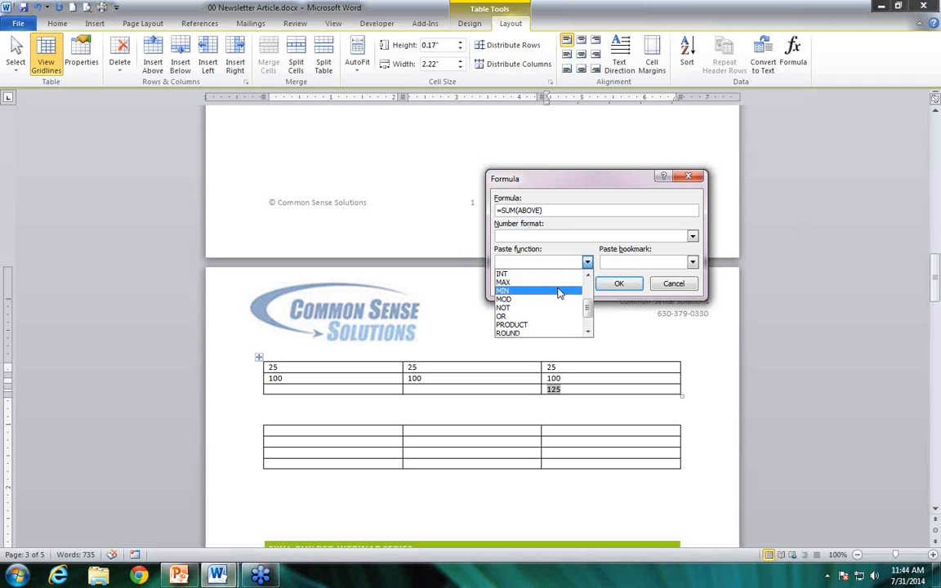
scroll(590, 298, up, 2)
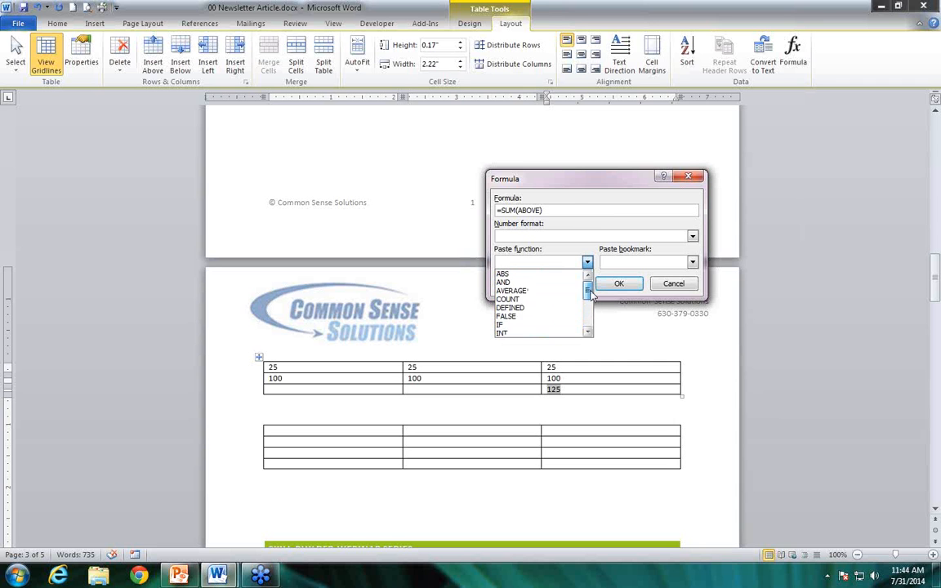
click(511, 291)
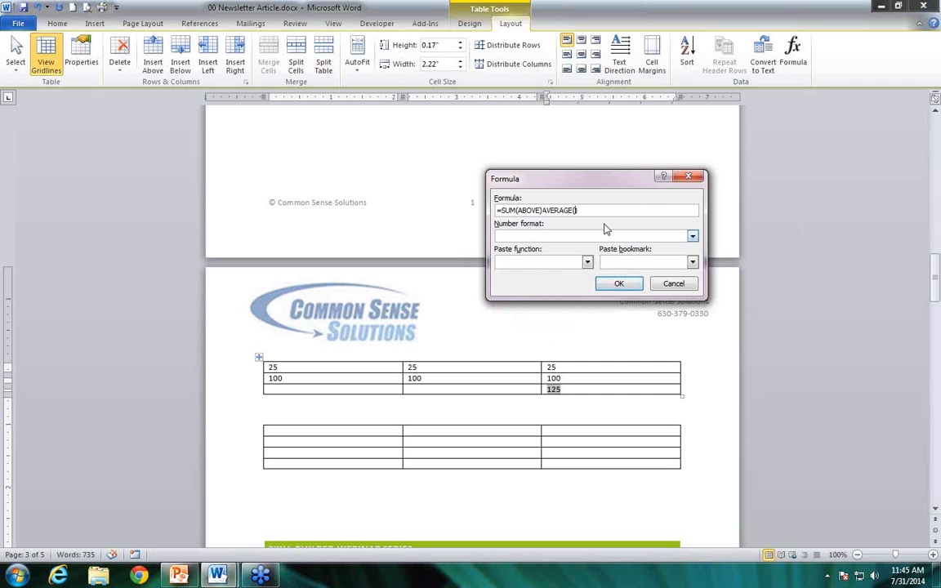
Clear the whole formula, replace it with the pasted function AVERAGE() and apply it to the cell
drag(579, 210, 541, 210)
click(541, 210)
drag(579, 210, 496, 211)
key(Delete)
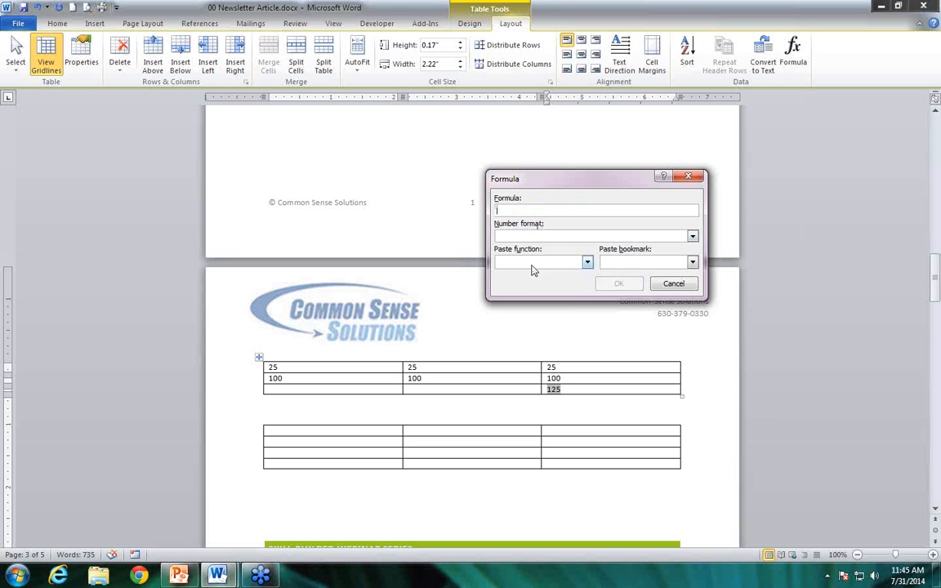
click(587, 262)
click(523, 288)
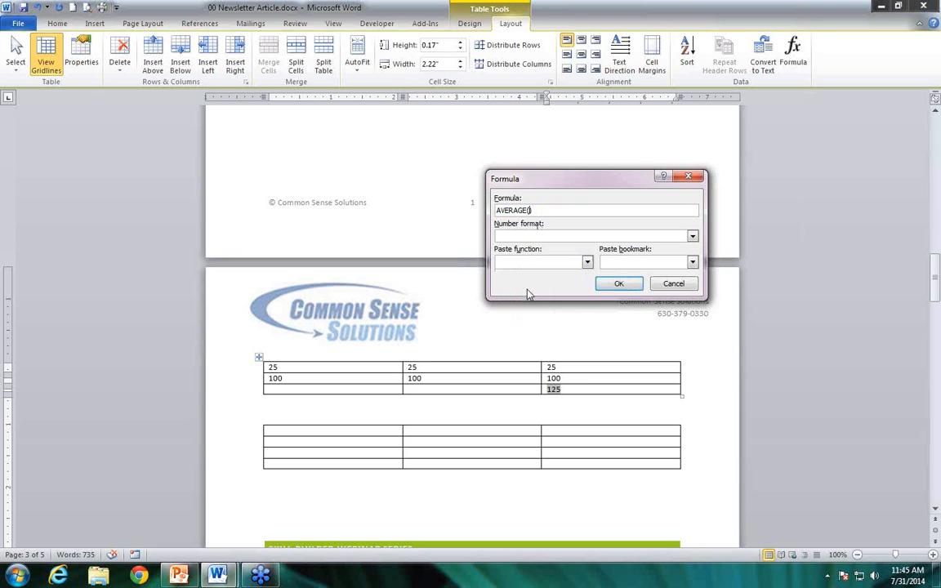
click(618, 283)
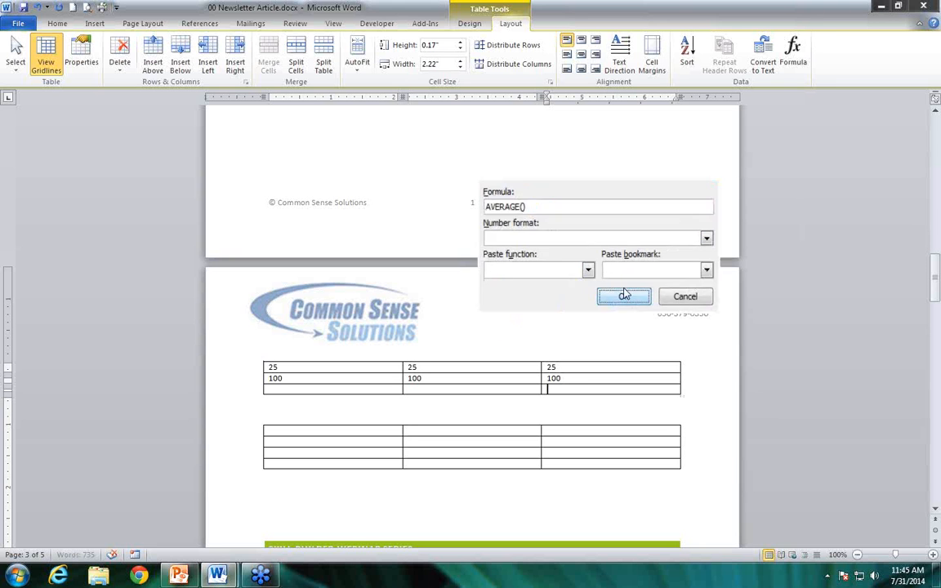
Insert a formula averaging the values above in the last cell of the third column, replacing SUM with average
click(793, 51)
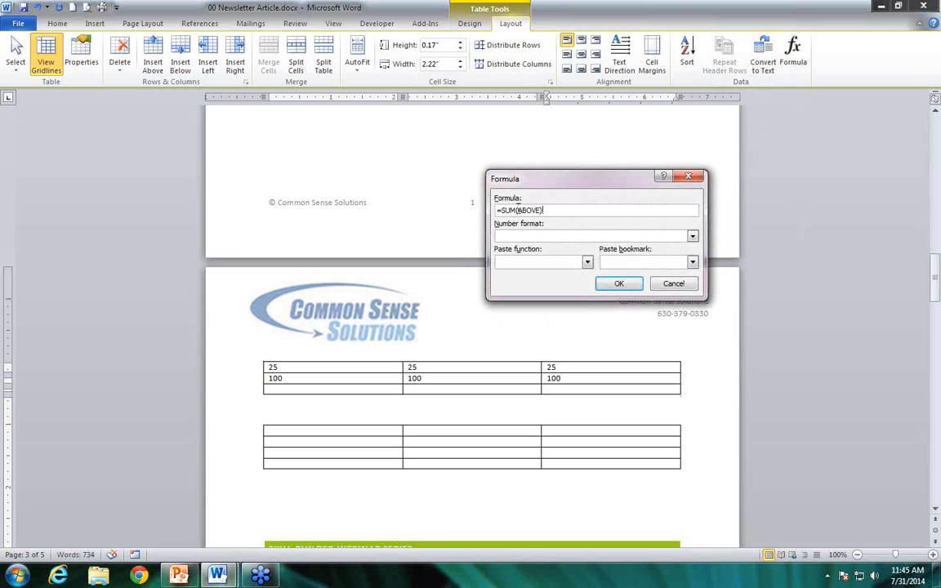
double_click(509, 210)
text(average)
click(619, 283)
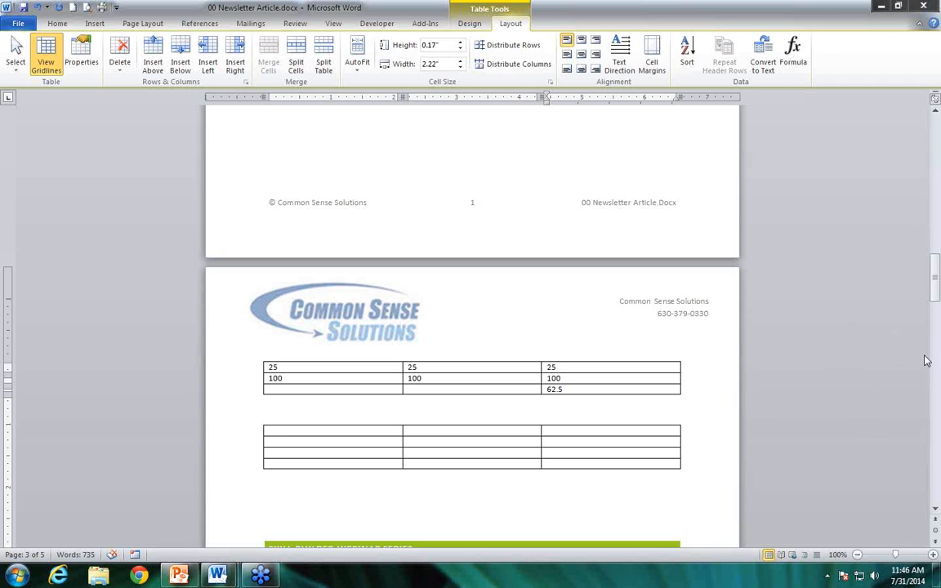
Insert a blank Excel spreadsheet below the empty table and return to editing the document
click(295, 436)
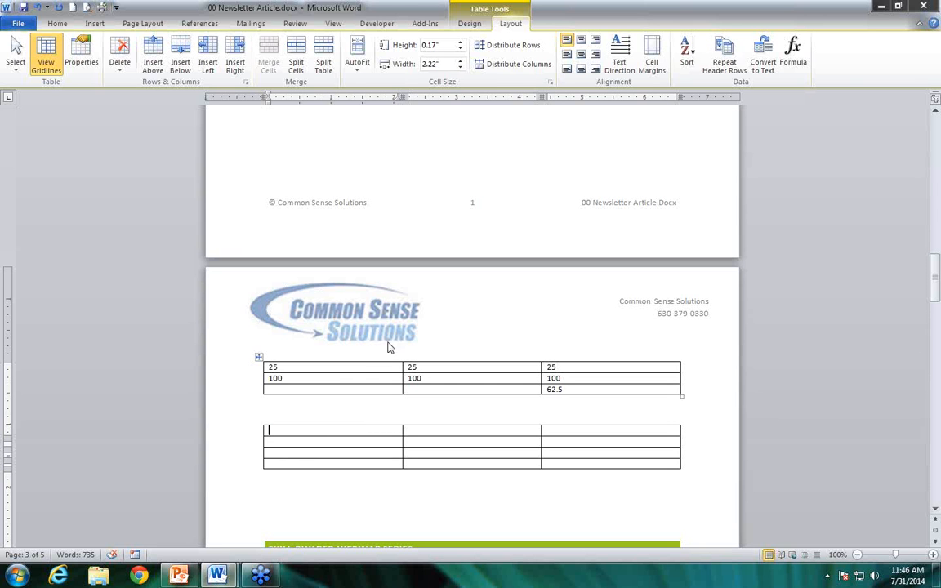
click(303, 490)
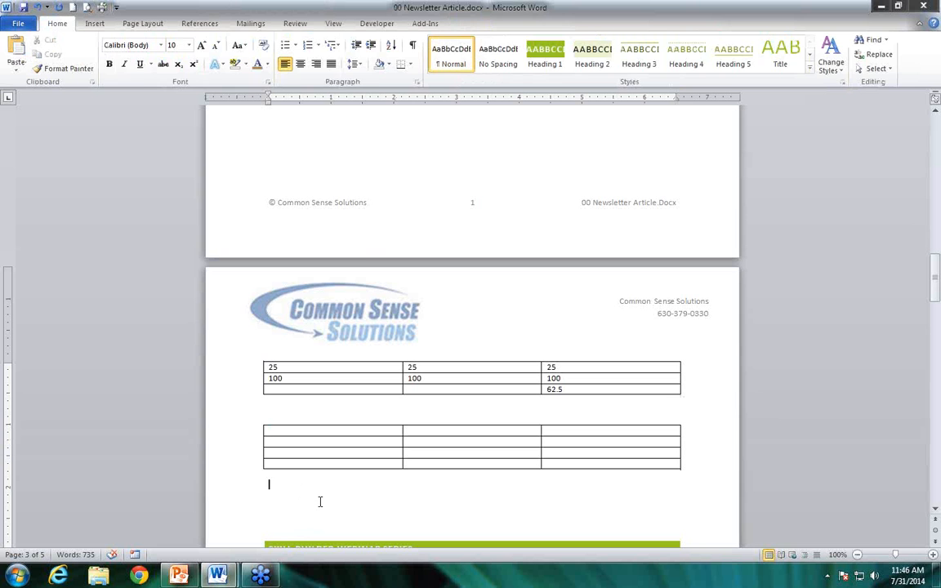
click(95, 23)
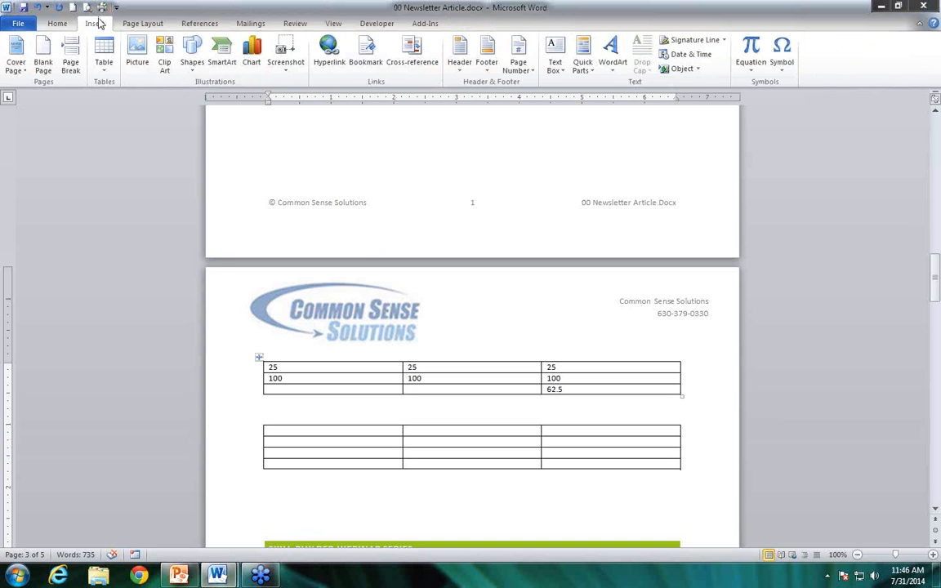
click(112, 72)
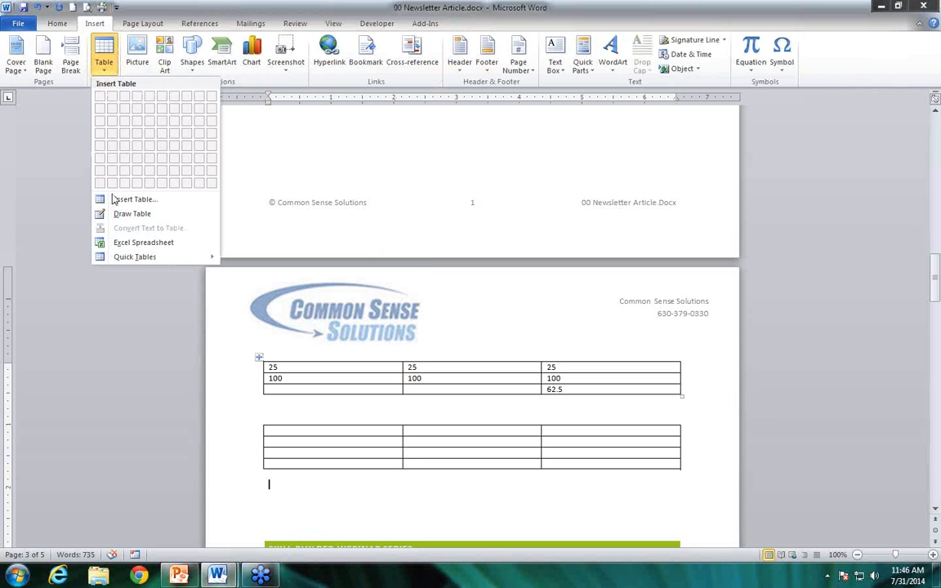
click(144, 243)
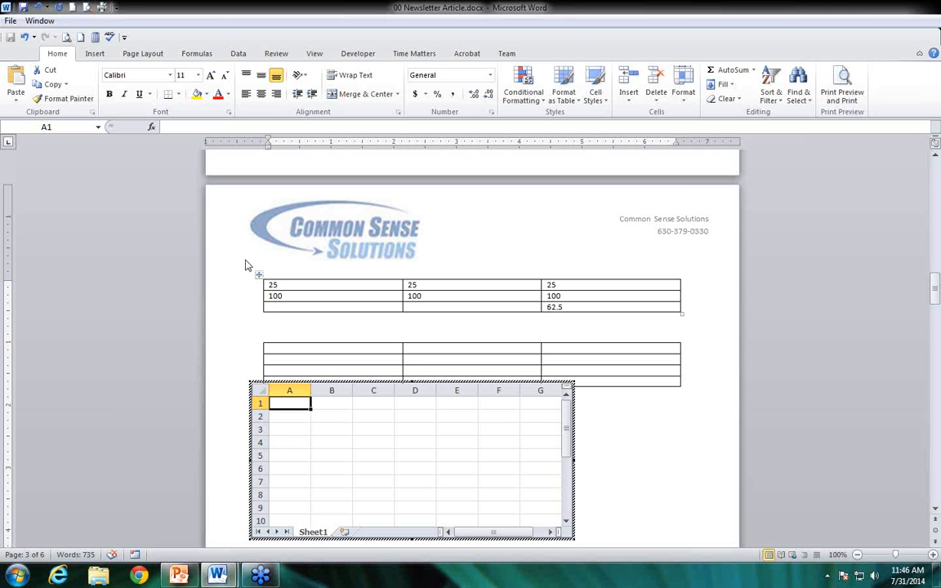
click(430, 368)
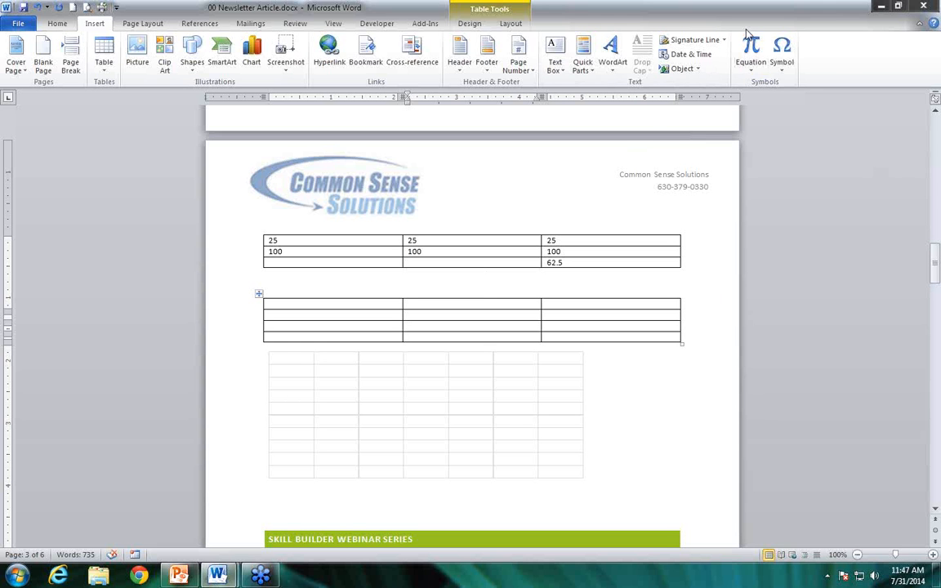
Look through the style sets offered for the document without changing the current one
click(54, 23)
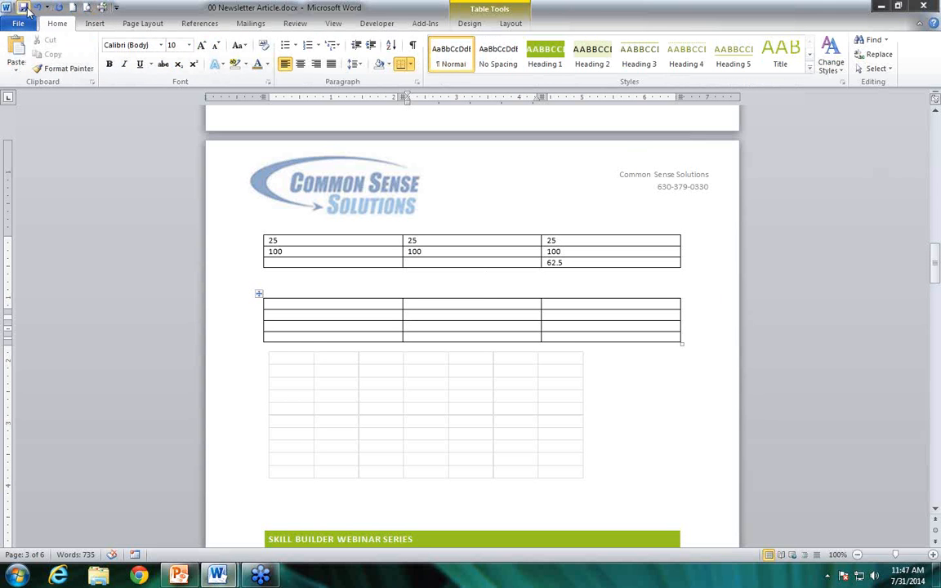
click(832, 70)
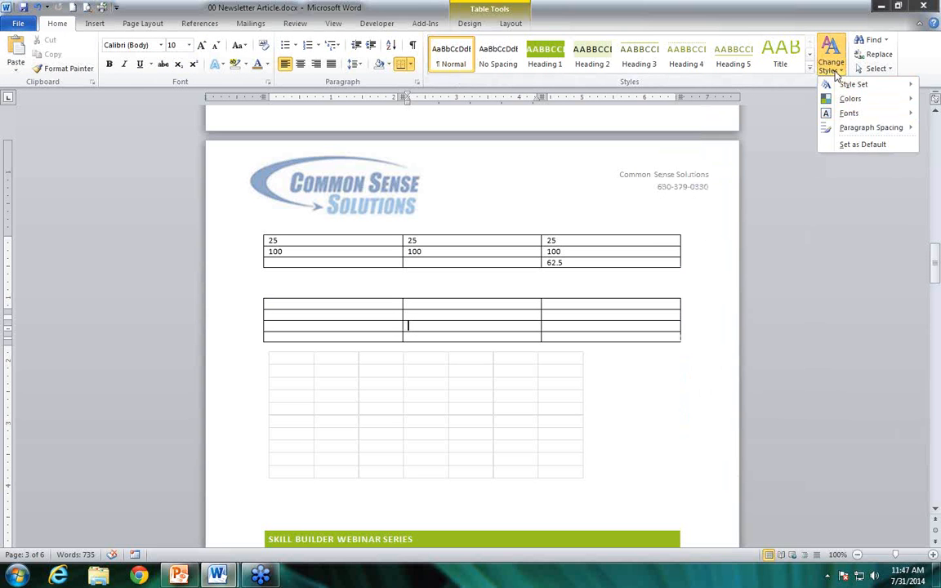
mouse_move(837, 83)
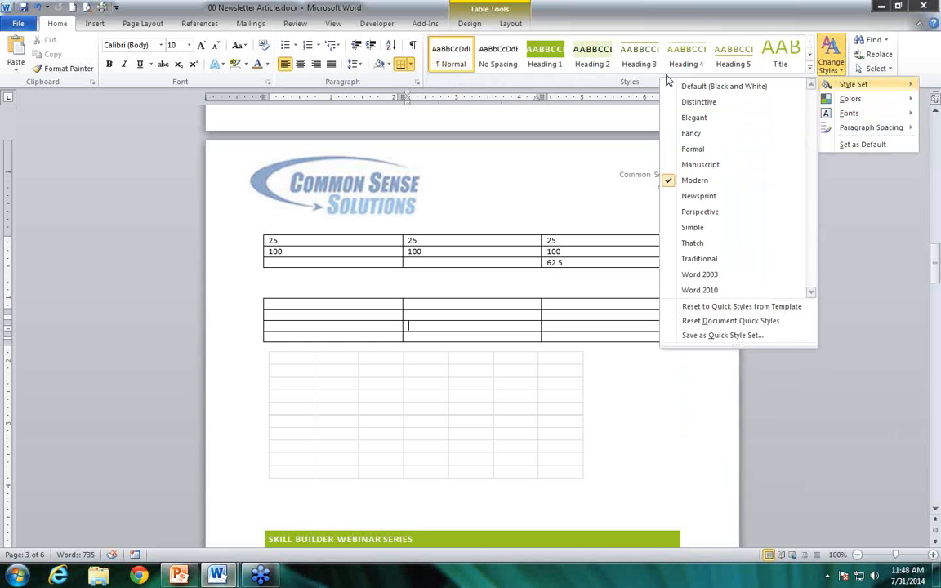
click(526, 239)
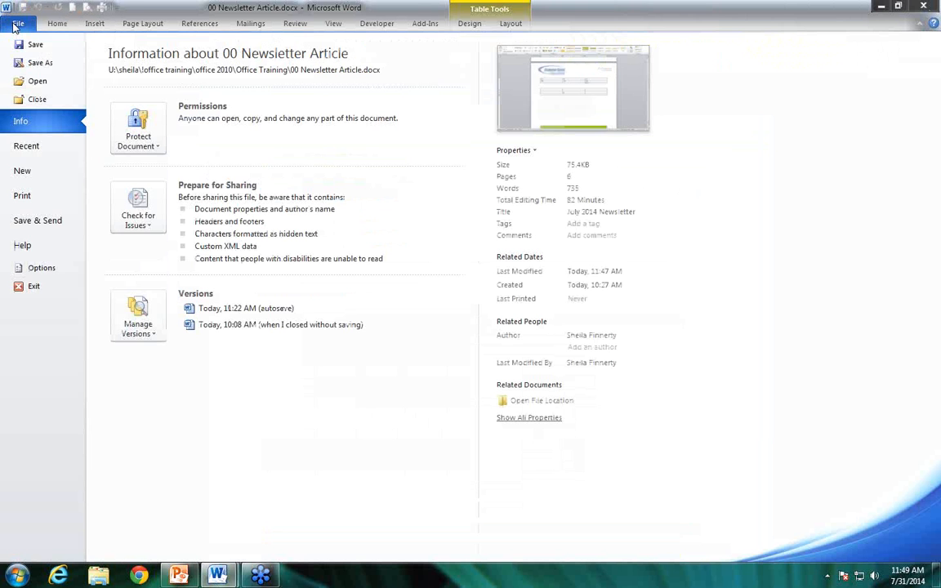
Review the Display and Proofing settings in Word Options, including the spelling, grammar and document exception settings, without changing anything
click(11, 24)
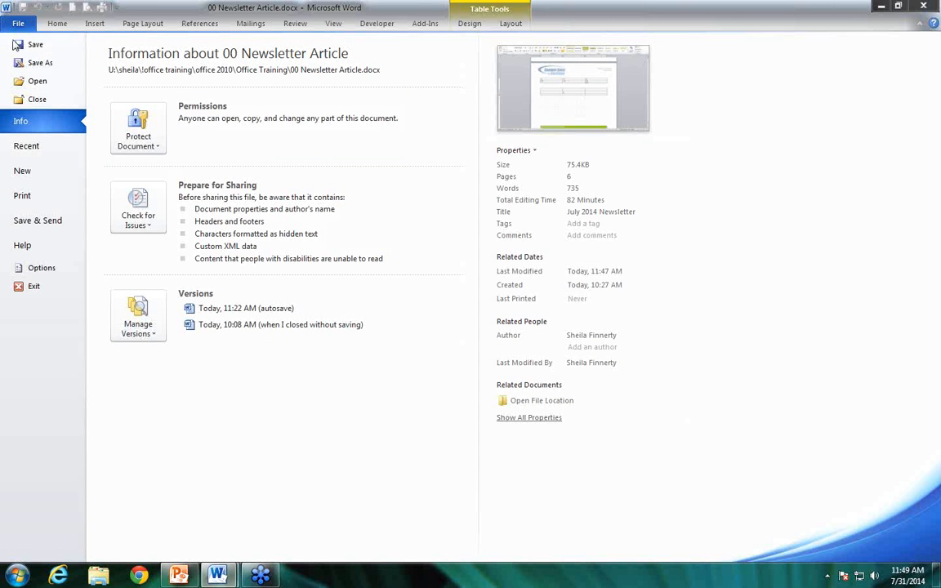
click(41, 268)
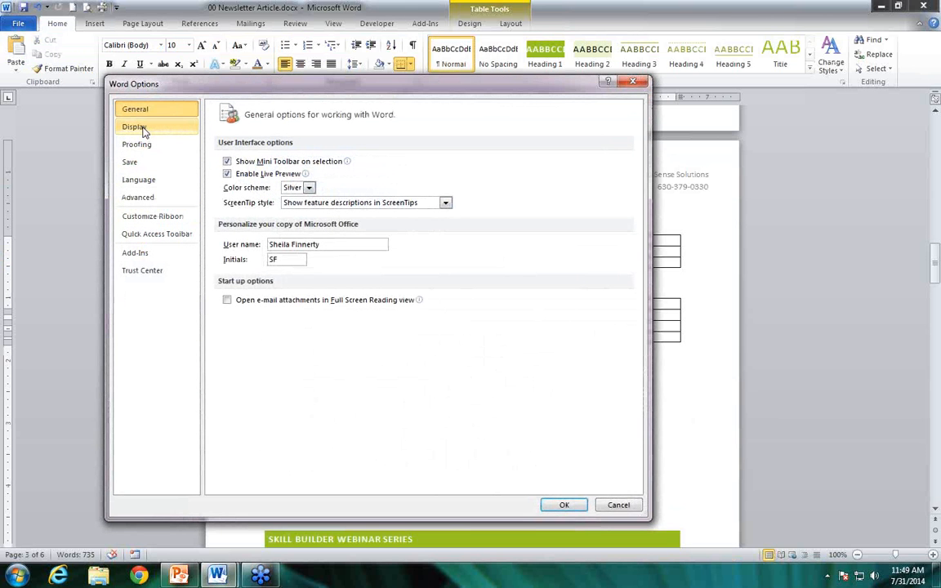
click(143, 133)
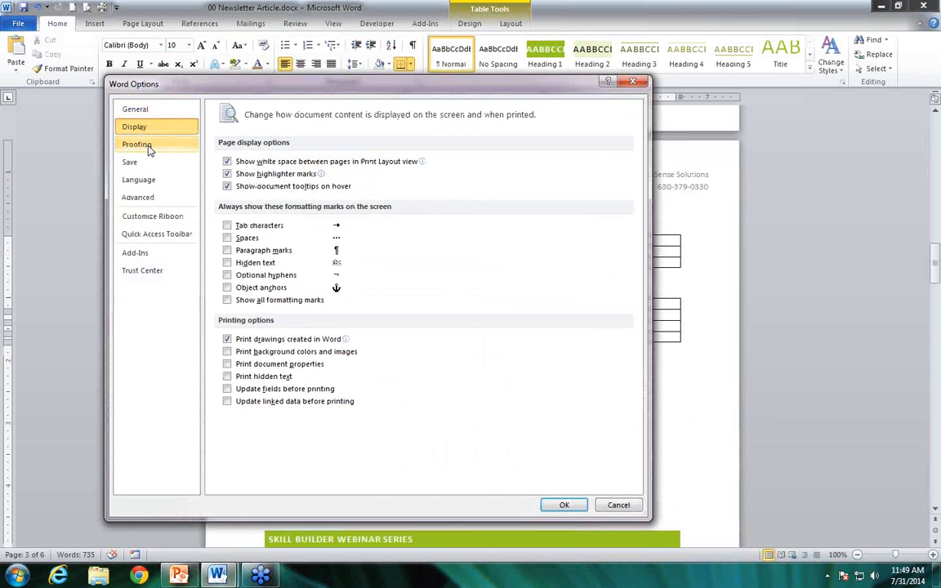
click(149, 147)
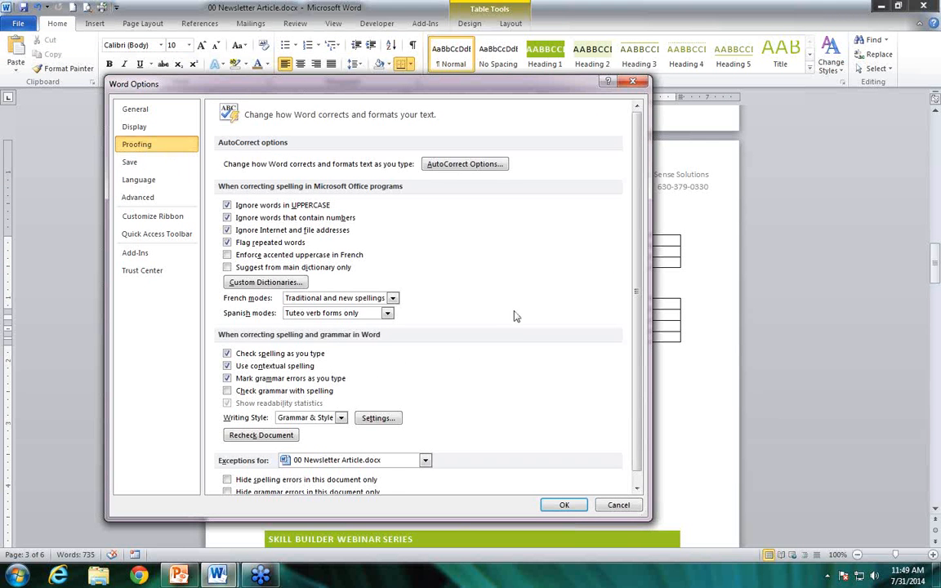
scroll(515, 317, down, 1)
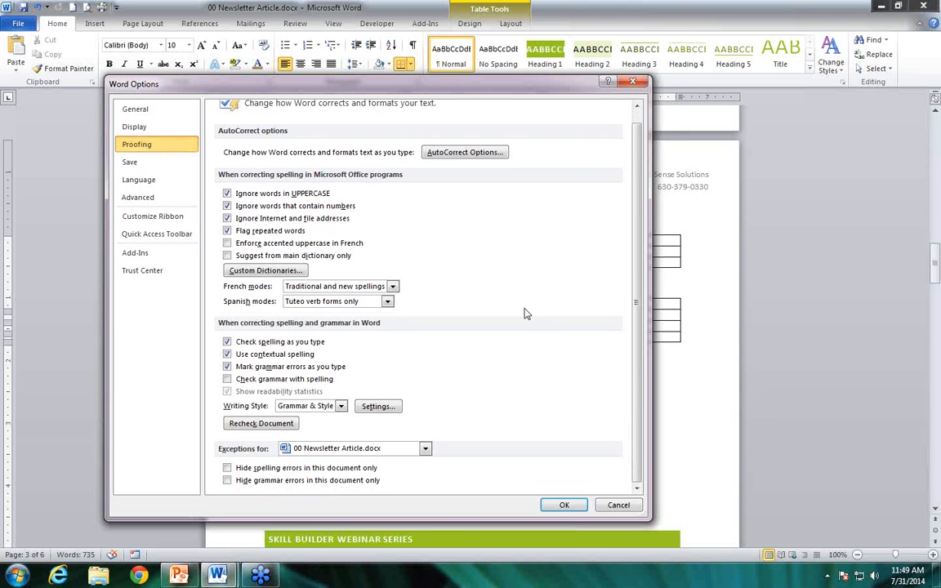
click(619, 505)
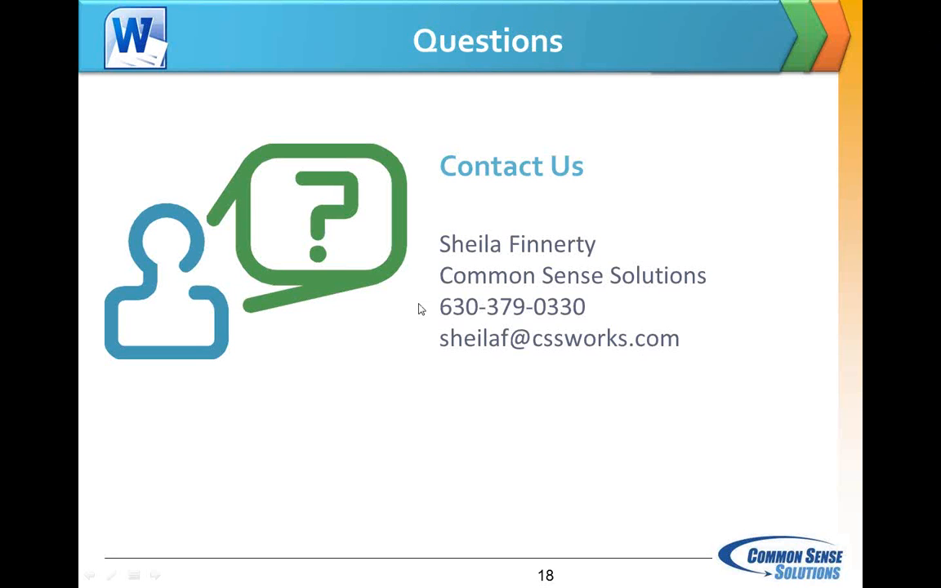
click(467, 300)
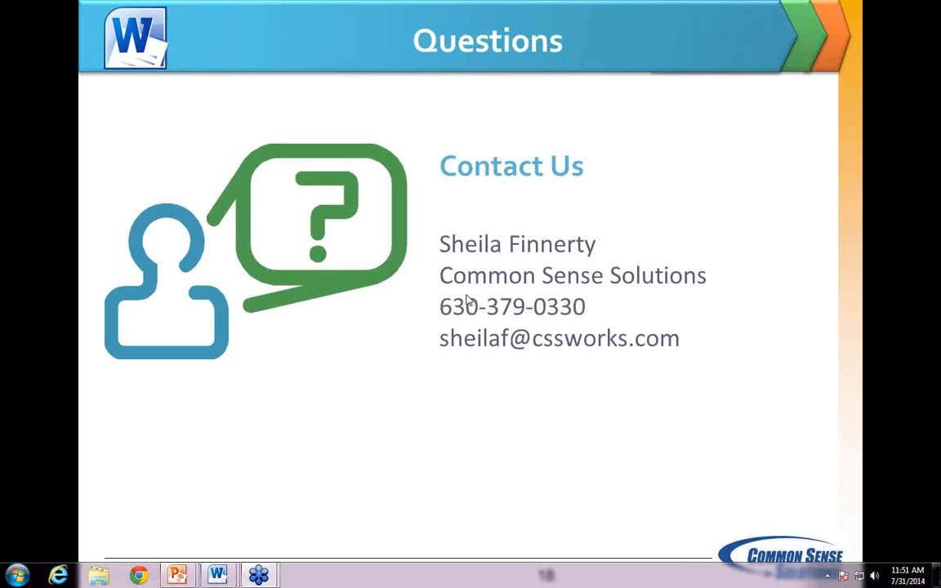